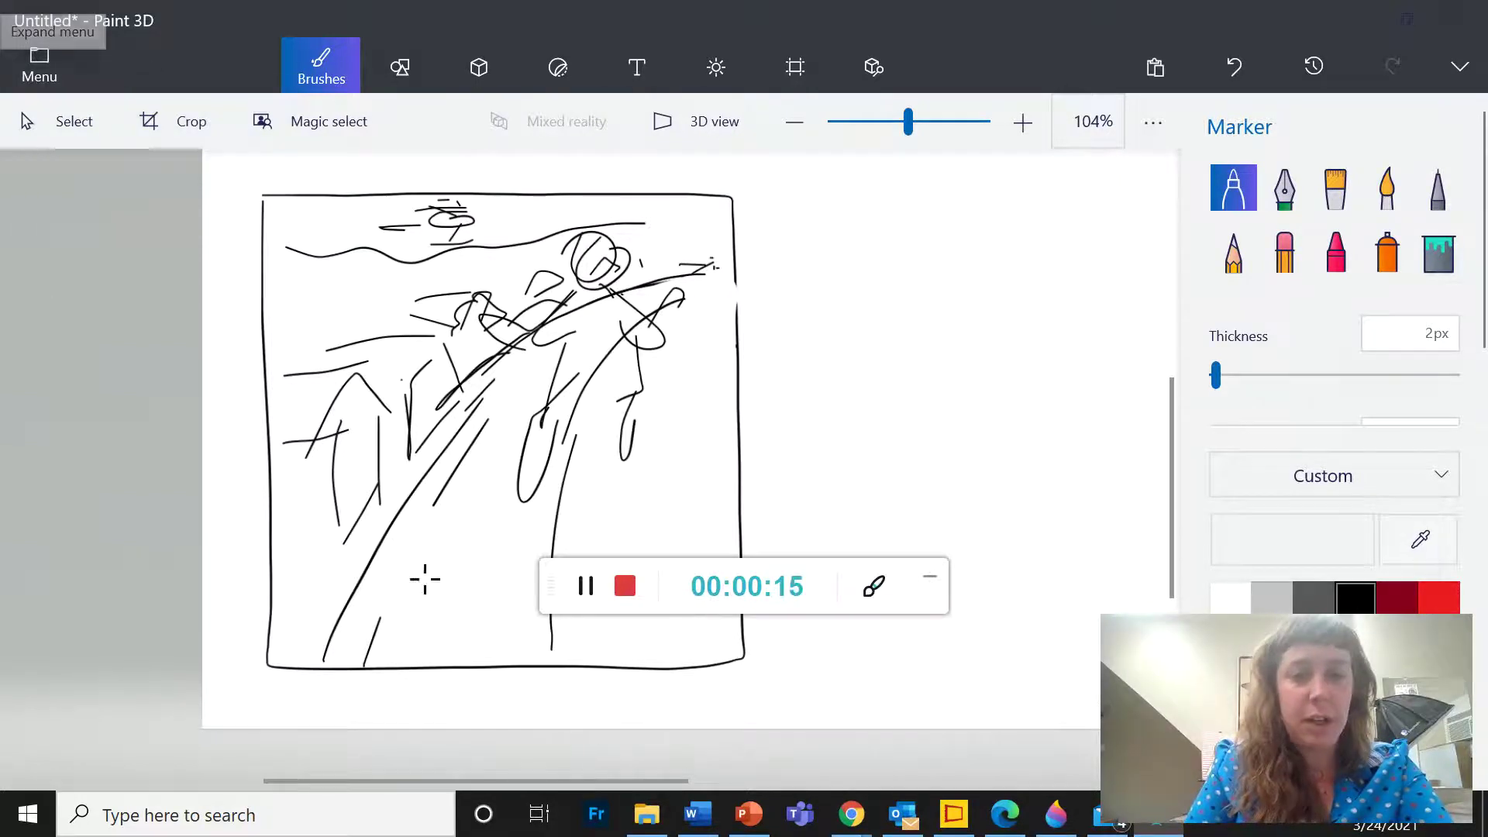
# Open 'night sky' from Pictures > Surrealist Collage in Paint 3D using Edit with Paint 3D.
pyautogui.click(647, 815)
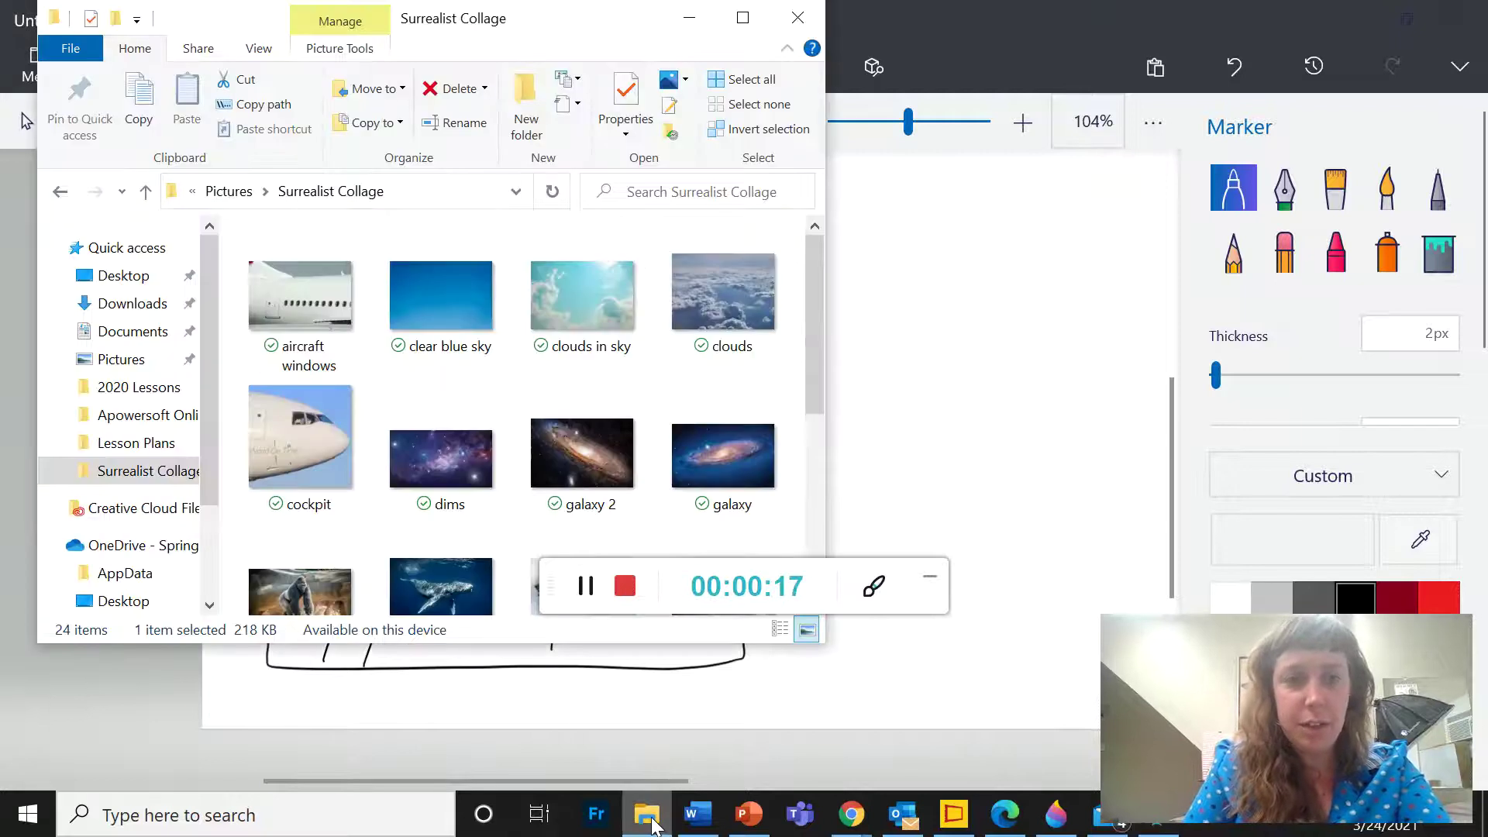
pyautogui.click(178, 474)
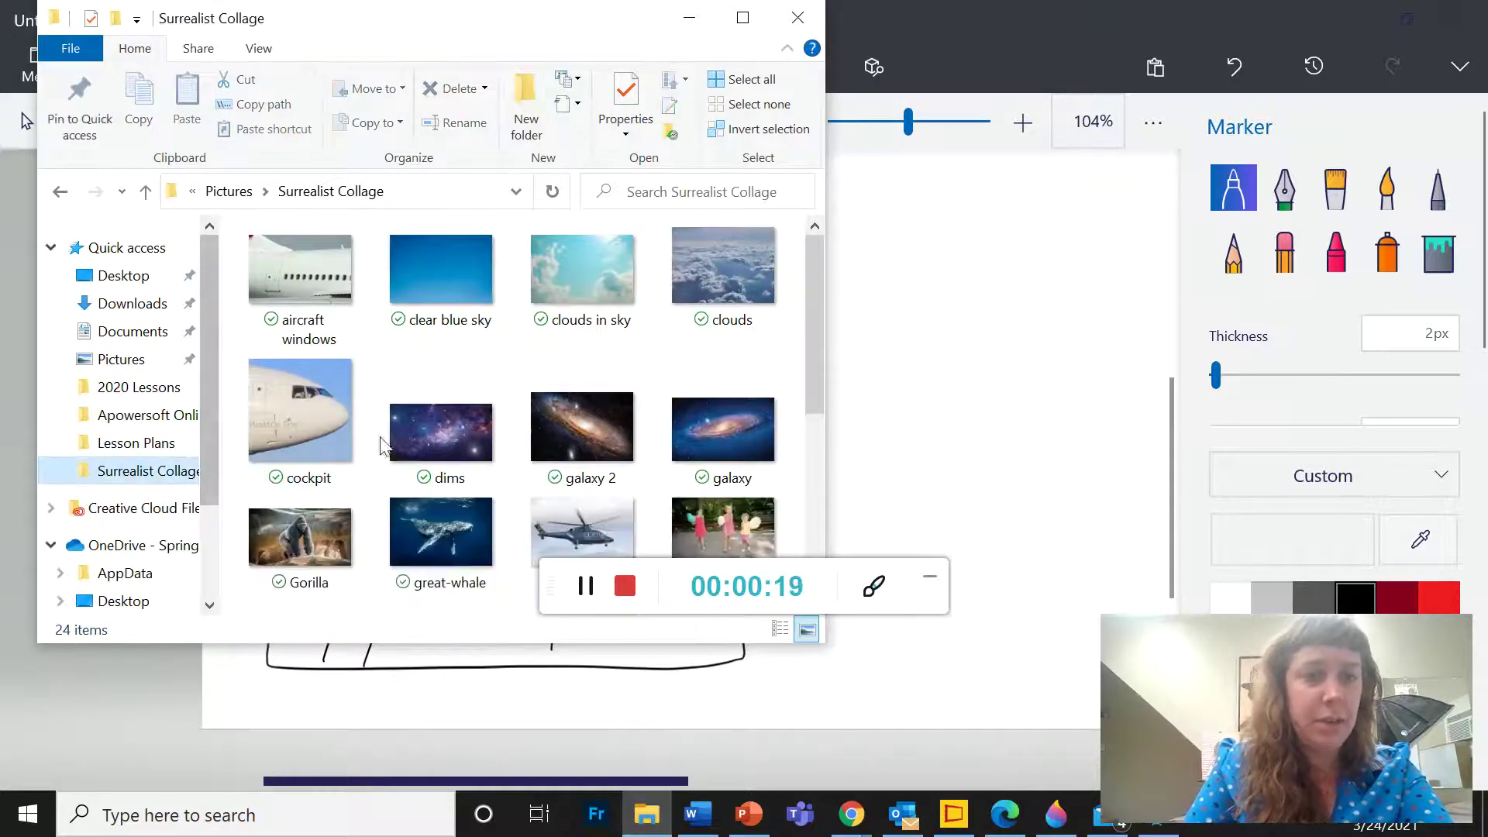
pyautogui.scroll(-4, 344, 477)
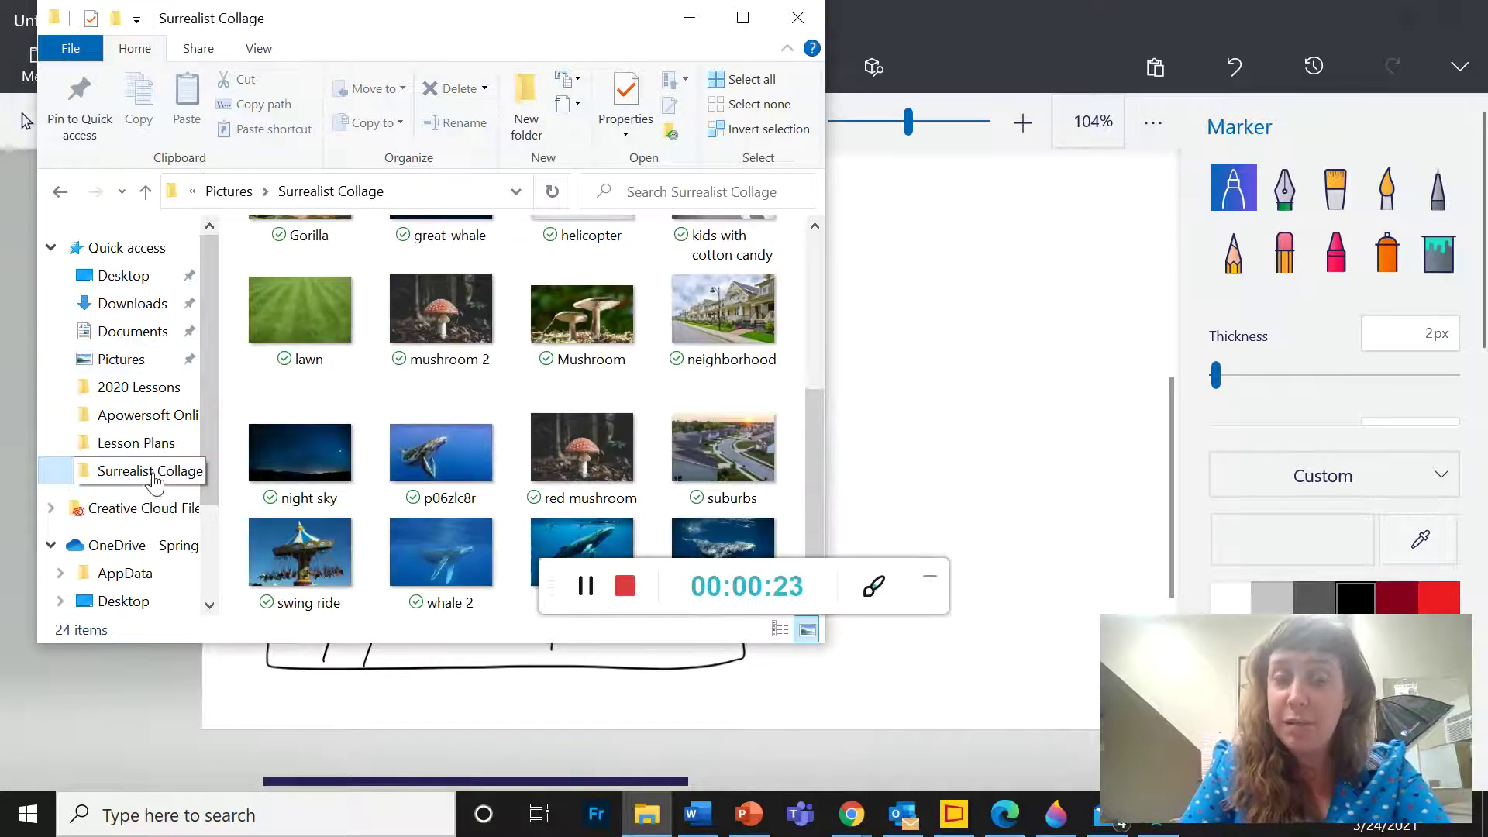
pyautogui.click(108, 304)
pyautogui.click(117, 471)
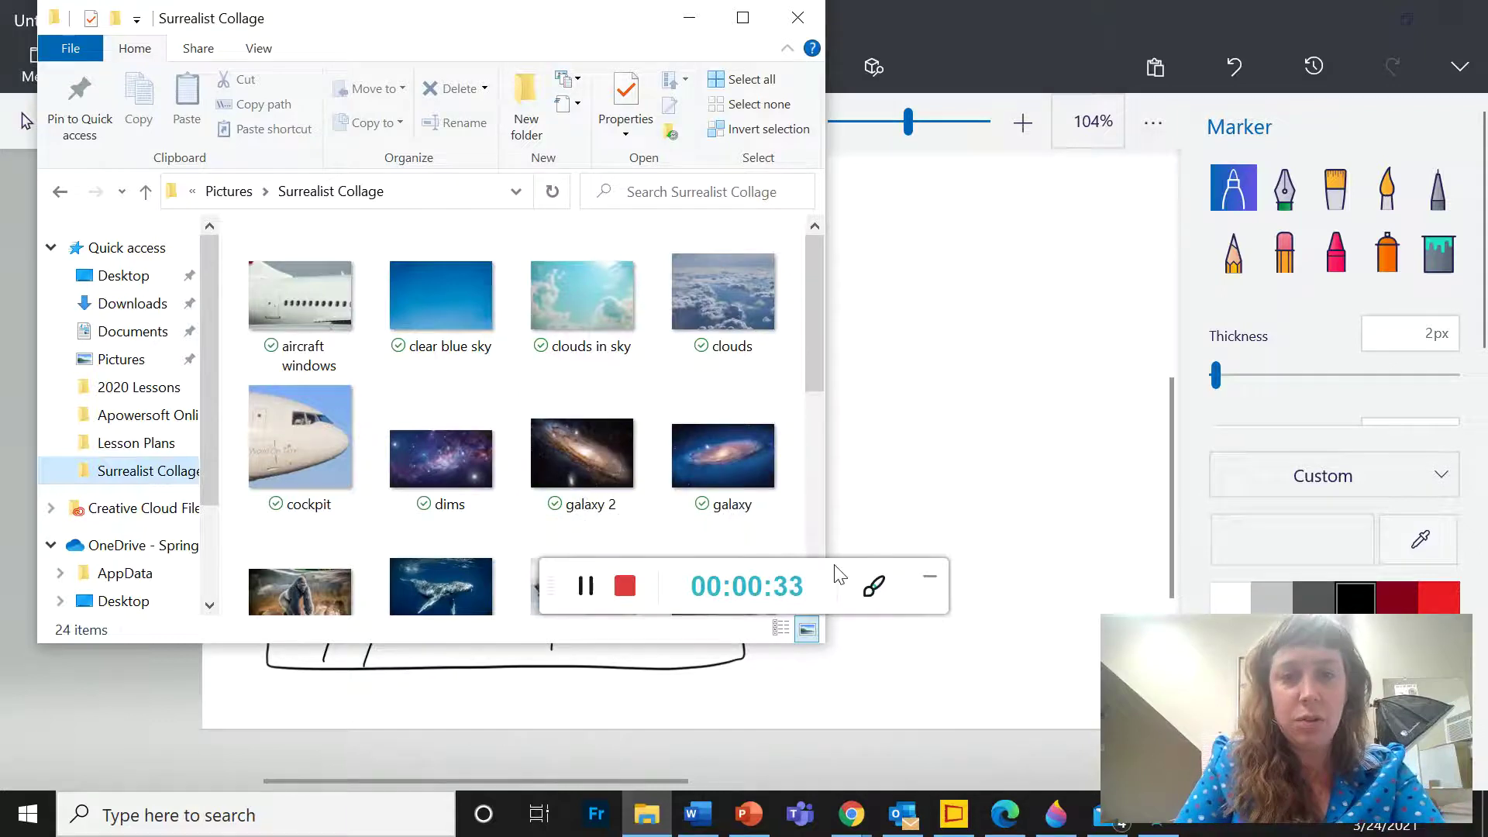
pyautogui.moveTo(839, 574); pyautogui.dragTo(322, 729)
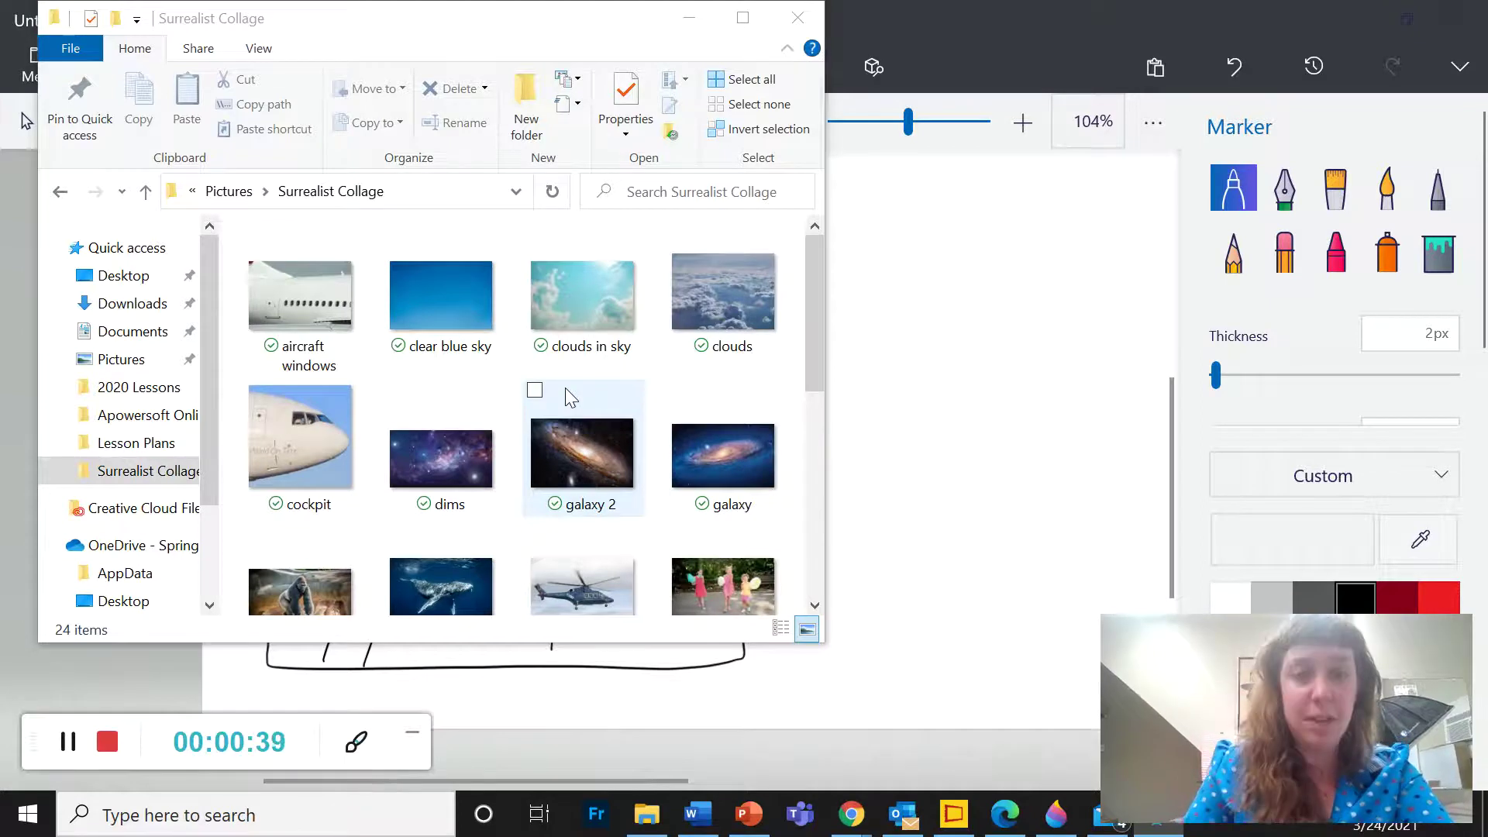
pyautogui.scroll(-5, 565, 388)
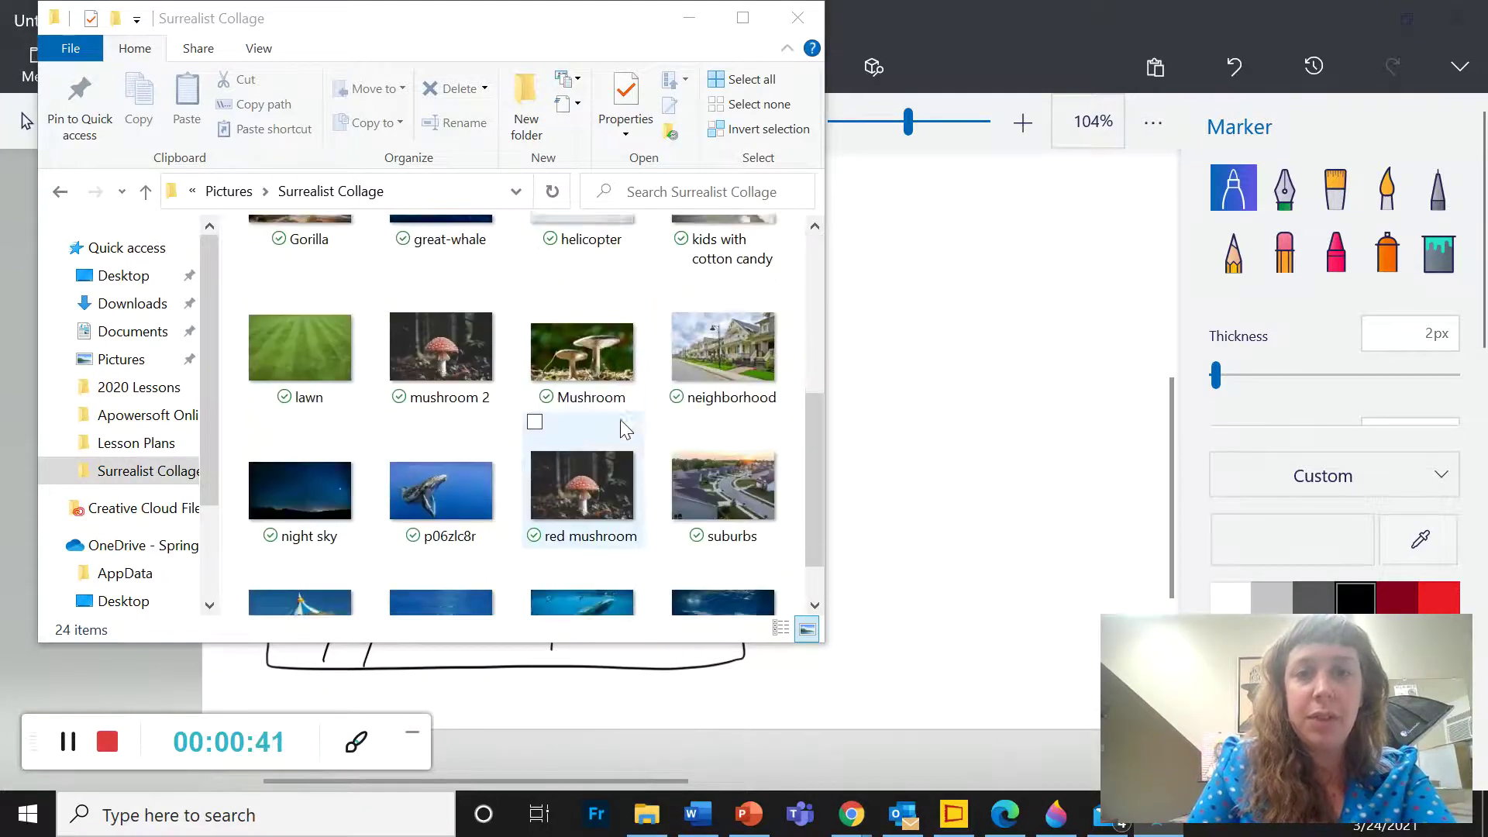
pyautogui.scroll(-1, 620, 420)
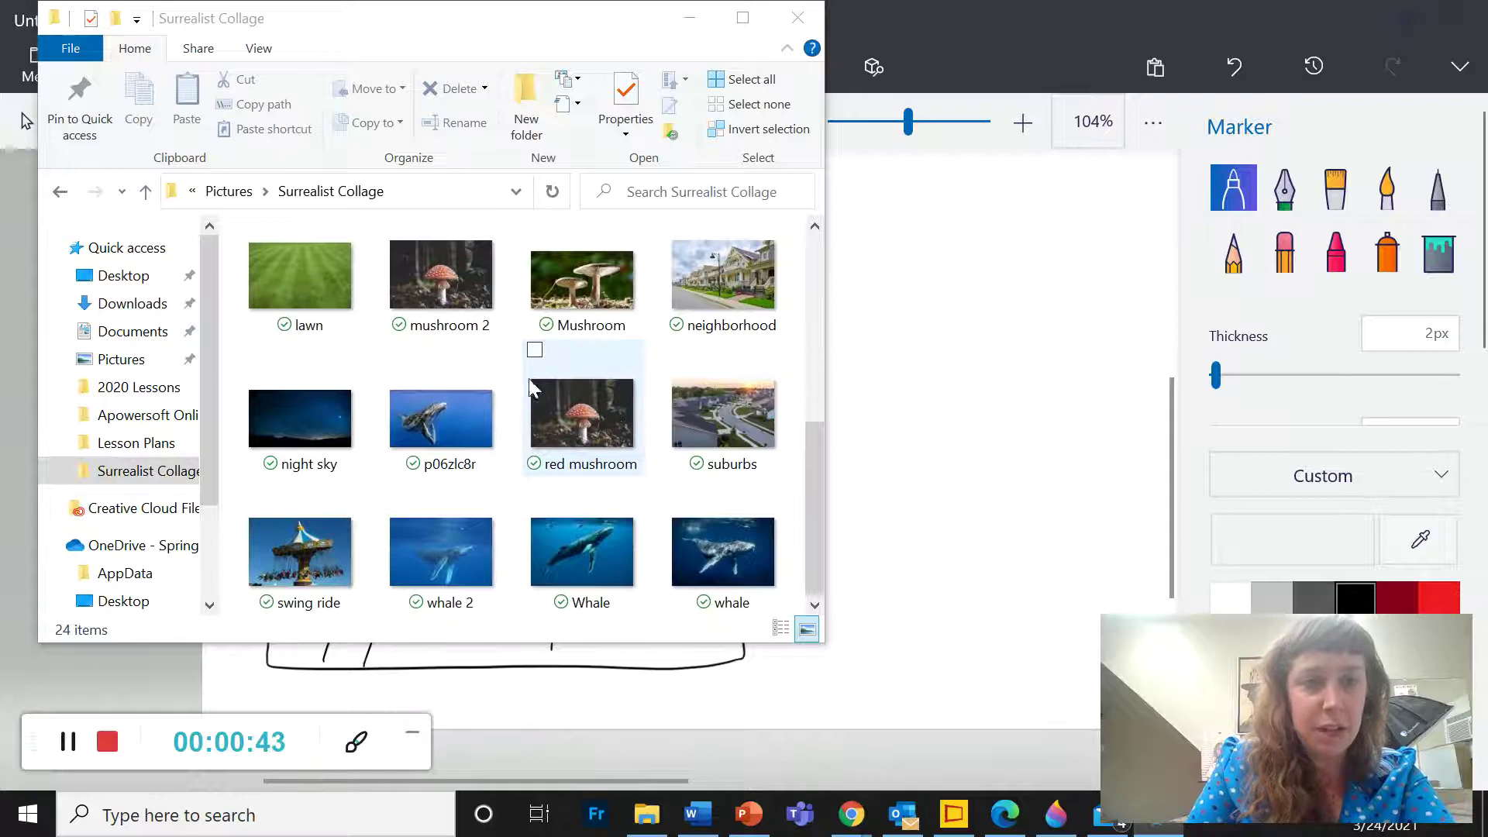
pyautogui.click(276, 411)
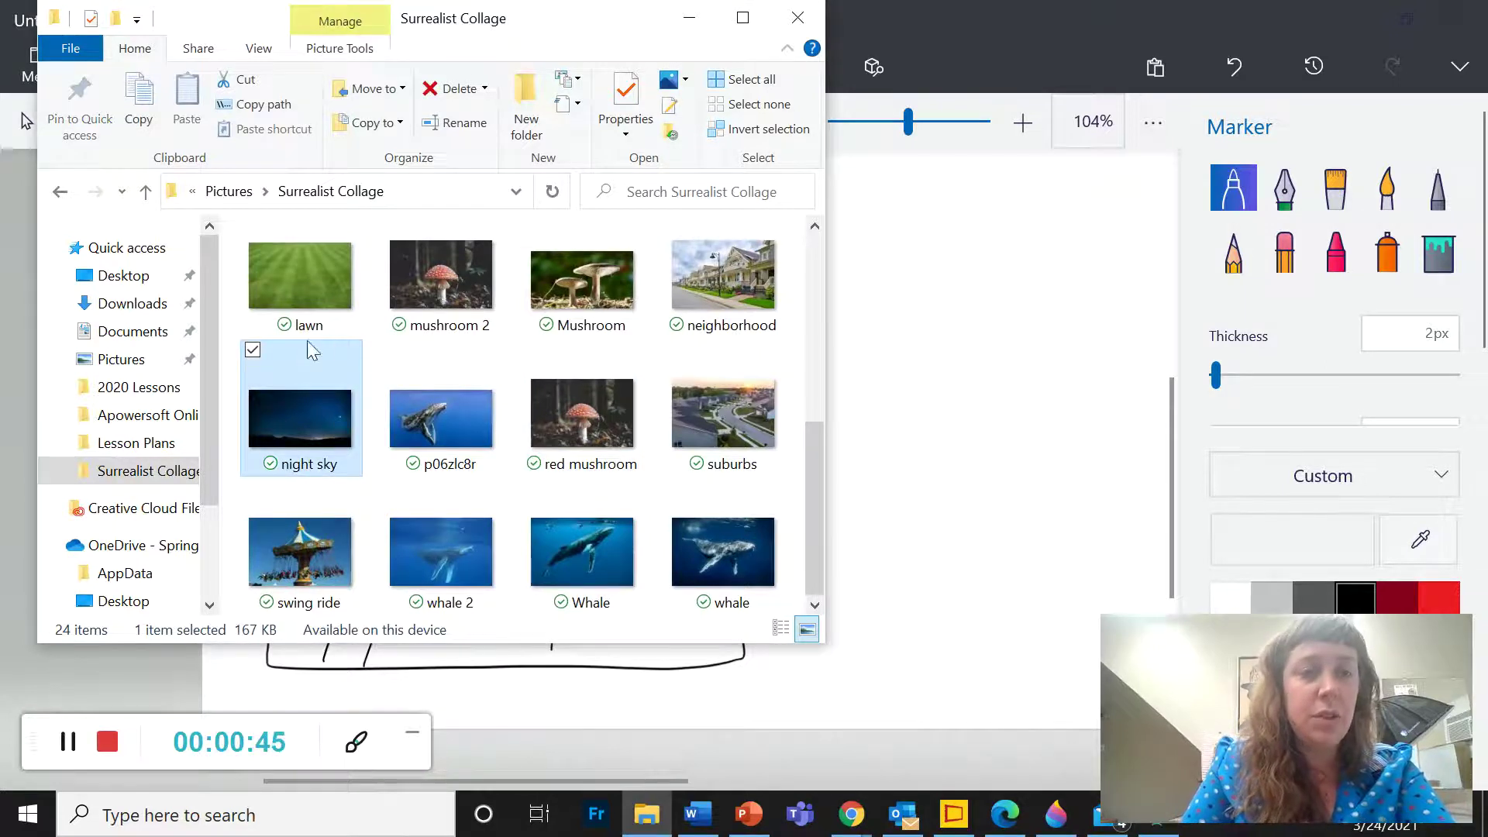
pyautogui.rightClick(298, 421)
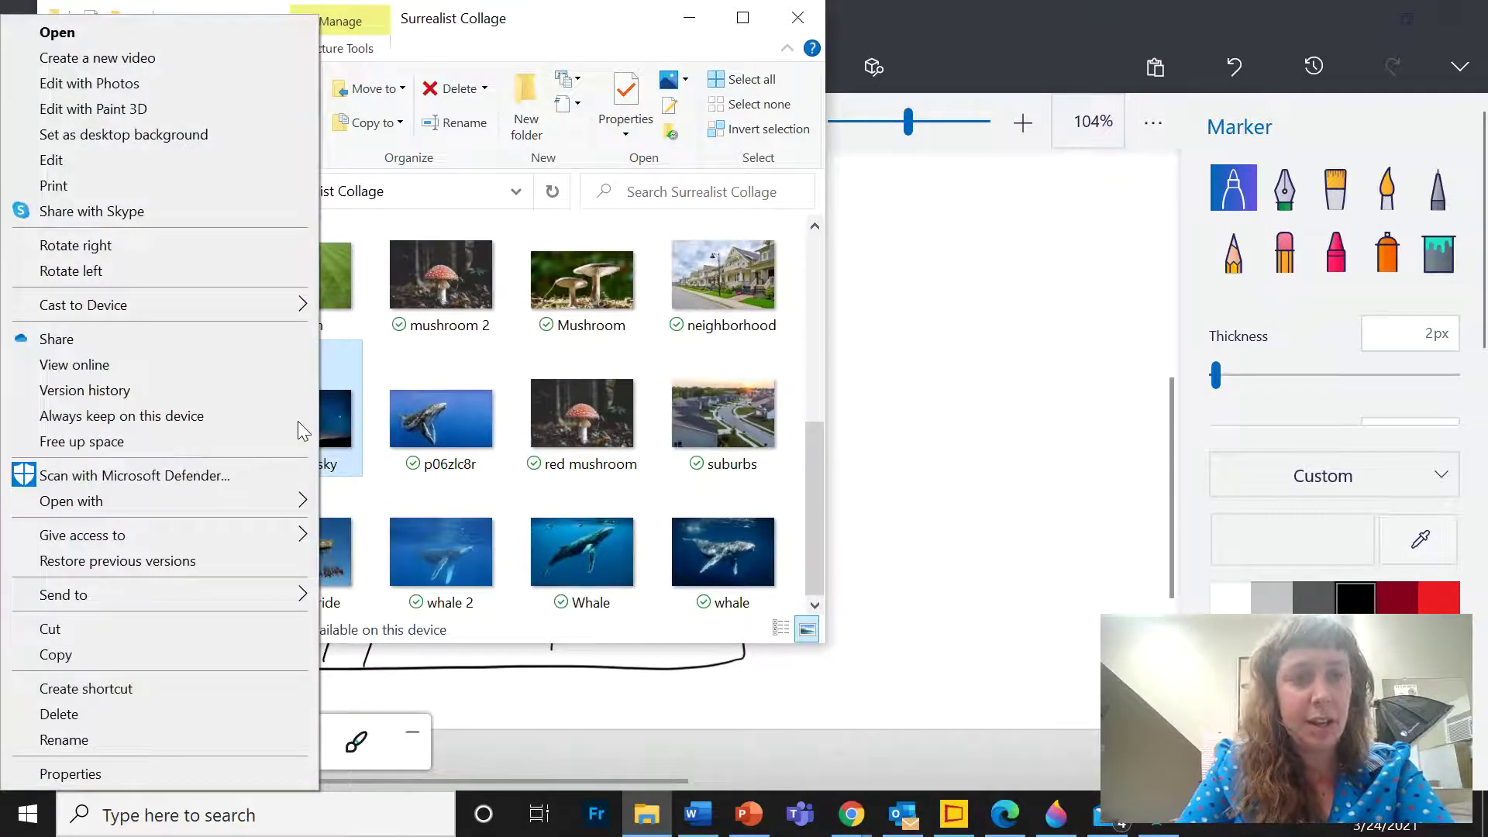
pyautogui.click(93, 108)
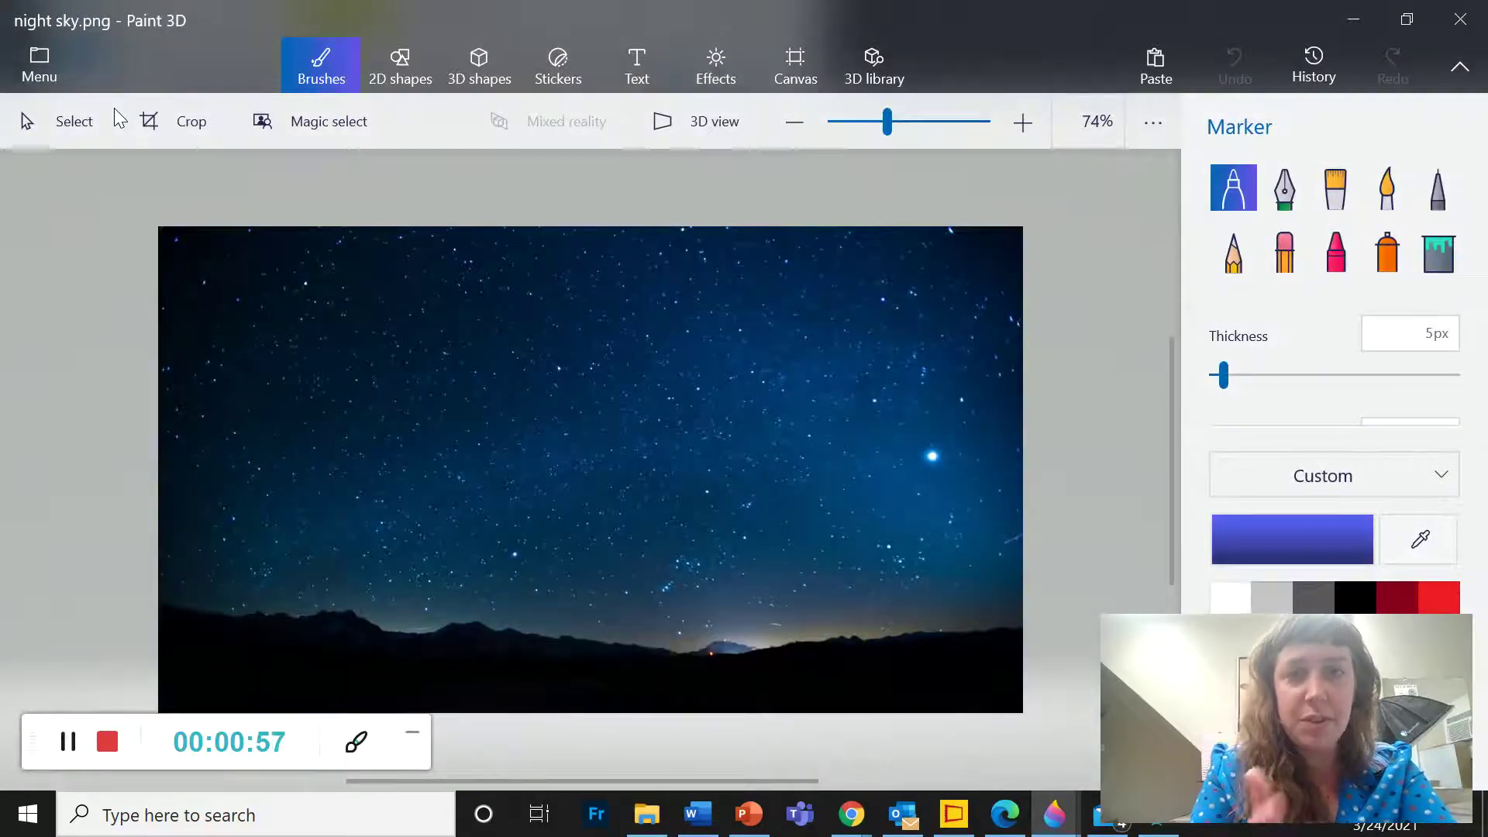
# Bring the File Explorer window with the Surrealist Collage folder back to the front.
pyautogui.click(644, 817)
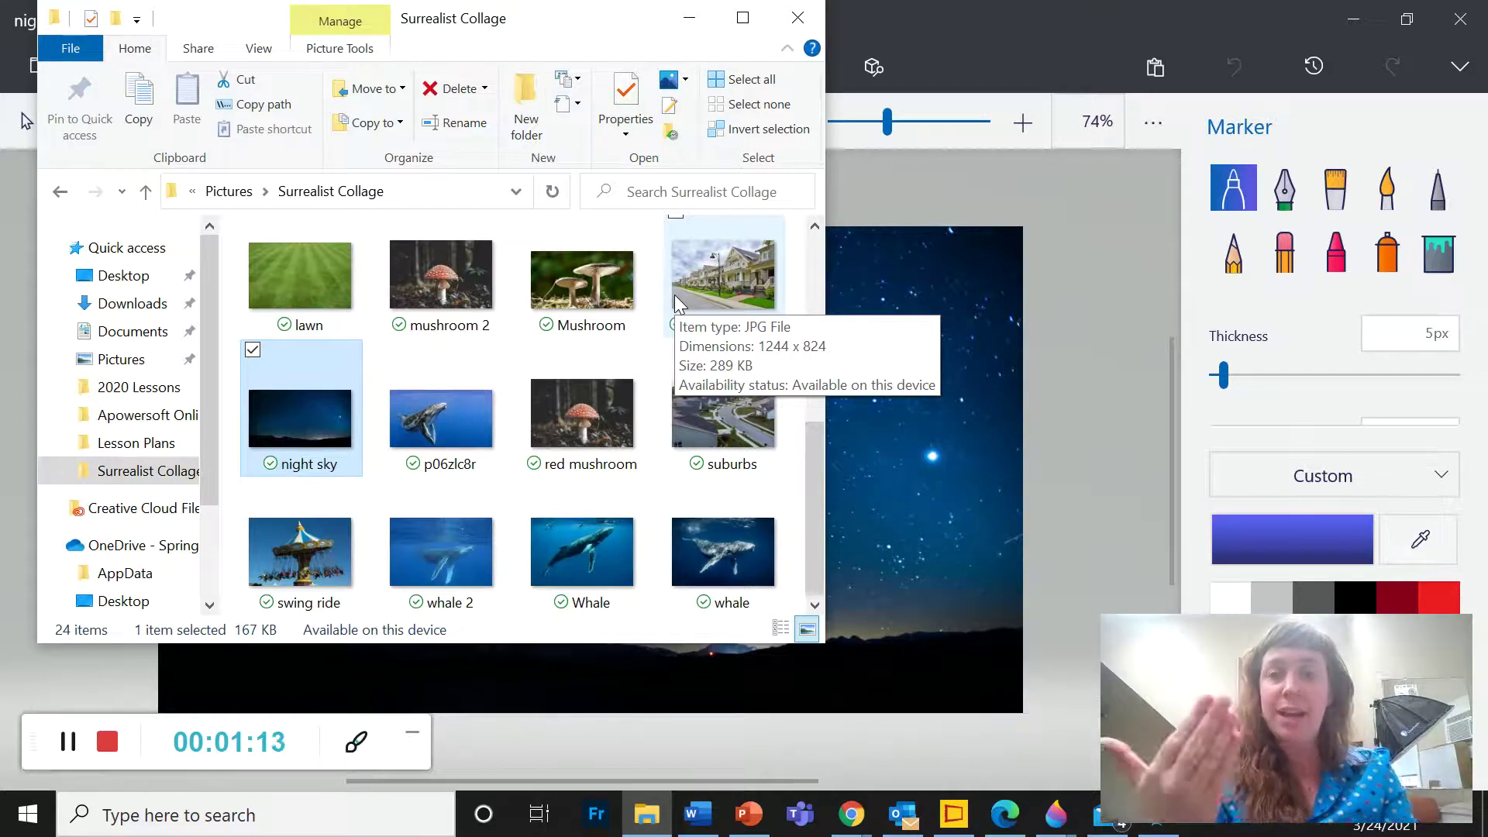
# Open neighborhood.jpg in Paint 3D with Edit with Paint 3D.
pyautogui.rightClick(720, 275)
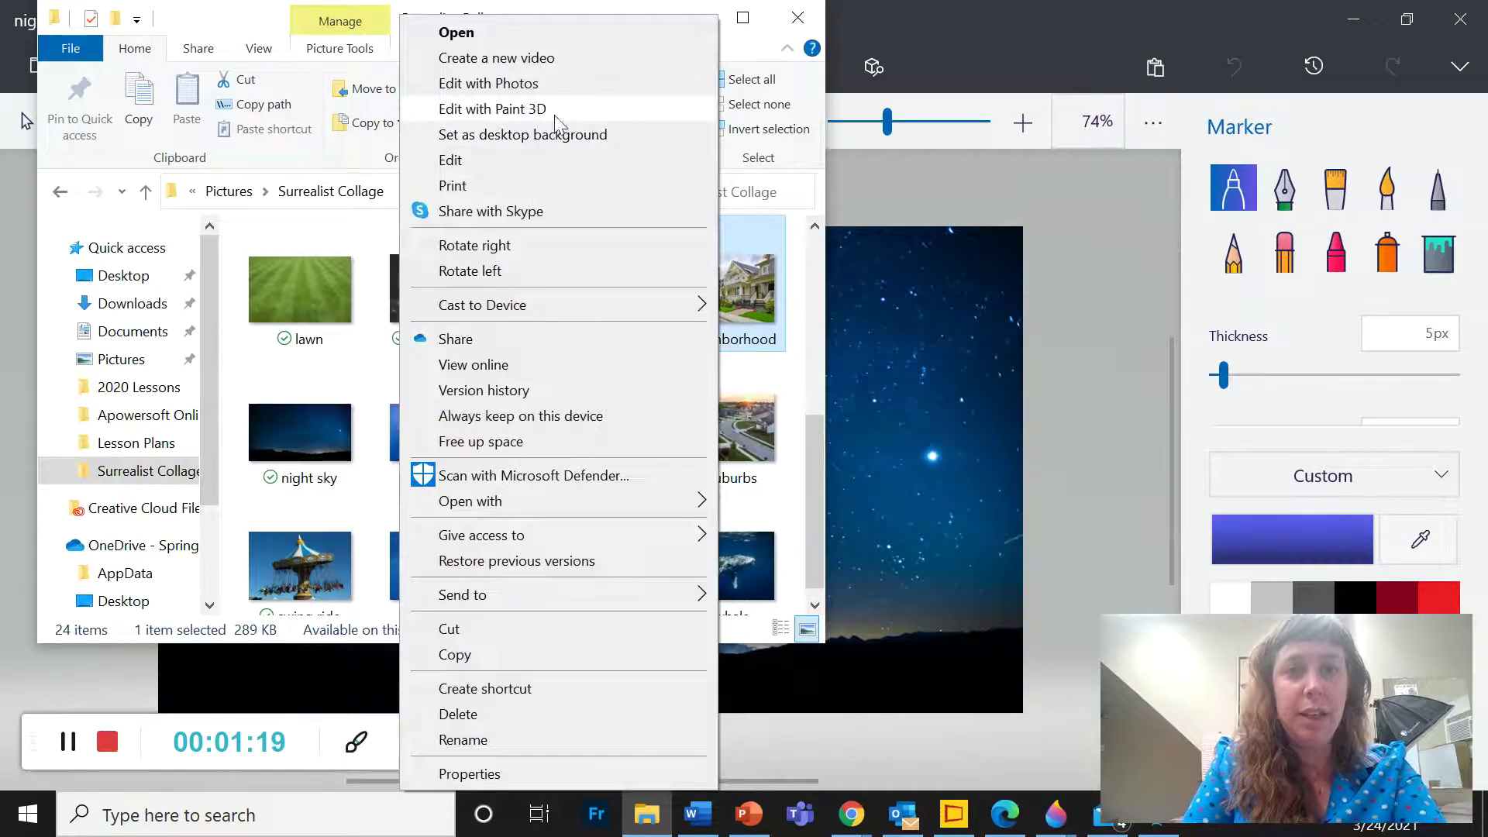
pyautogui.click(555, 115)
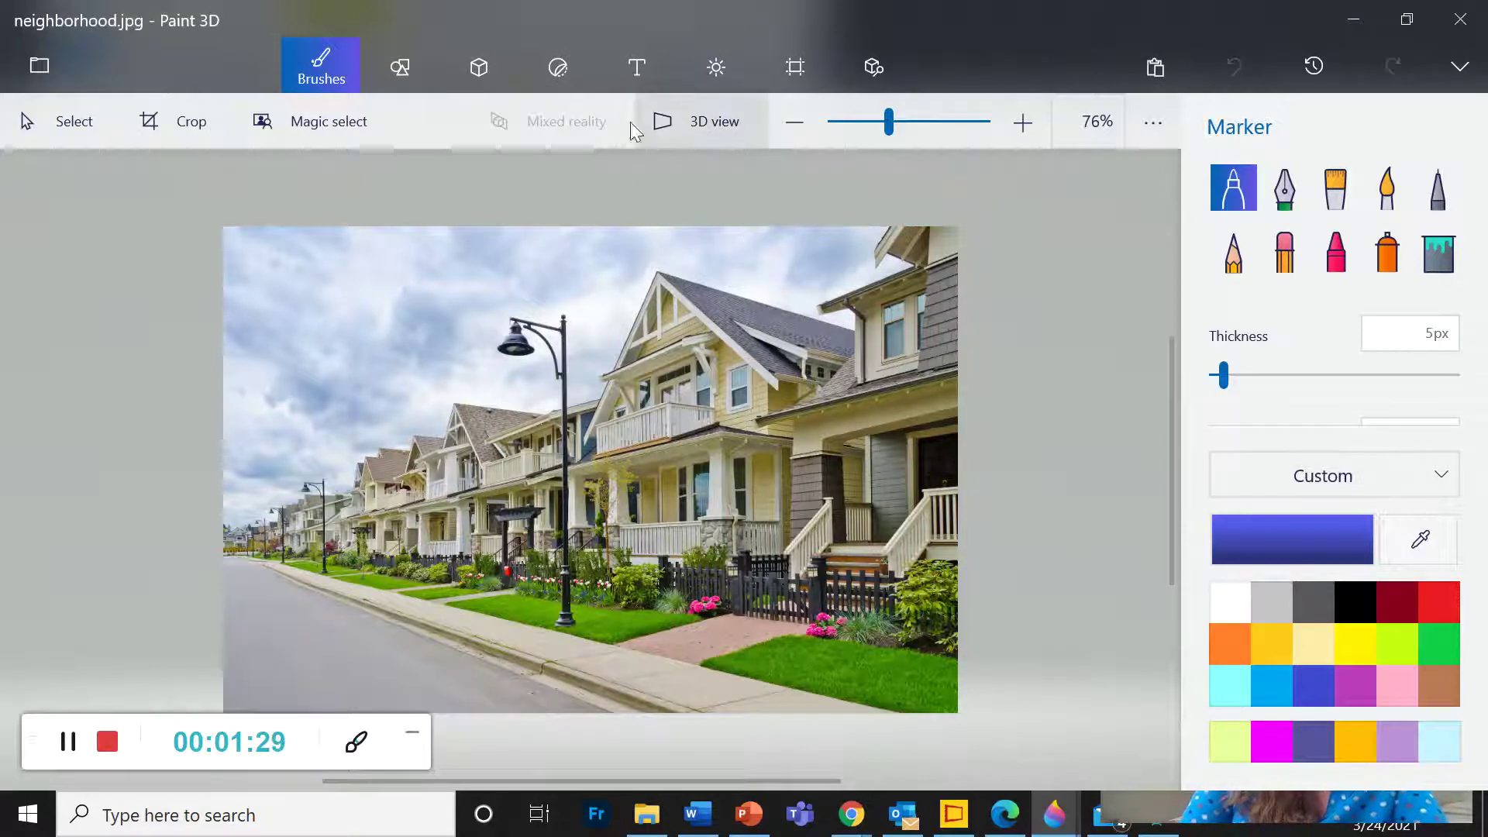
# Start a Magic select on the neighborhood photo with the full image as the focus area.
pyautogui.click(304, 125)
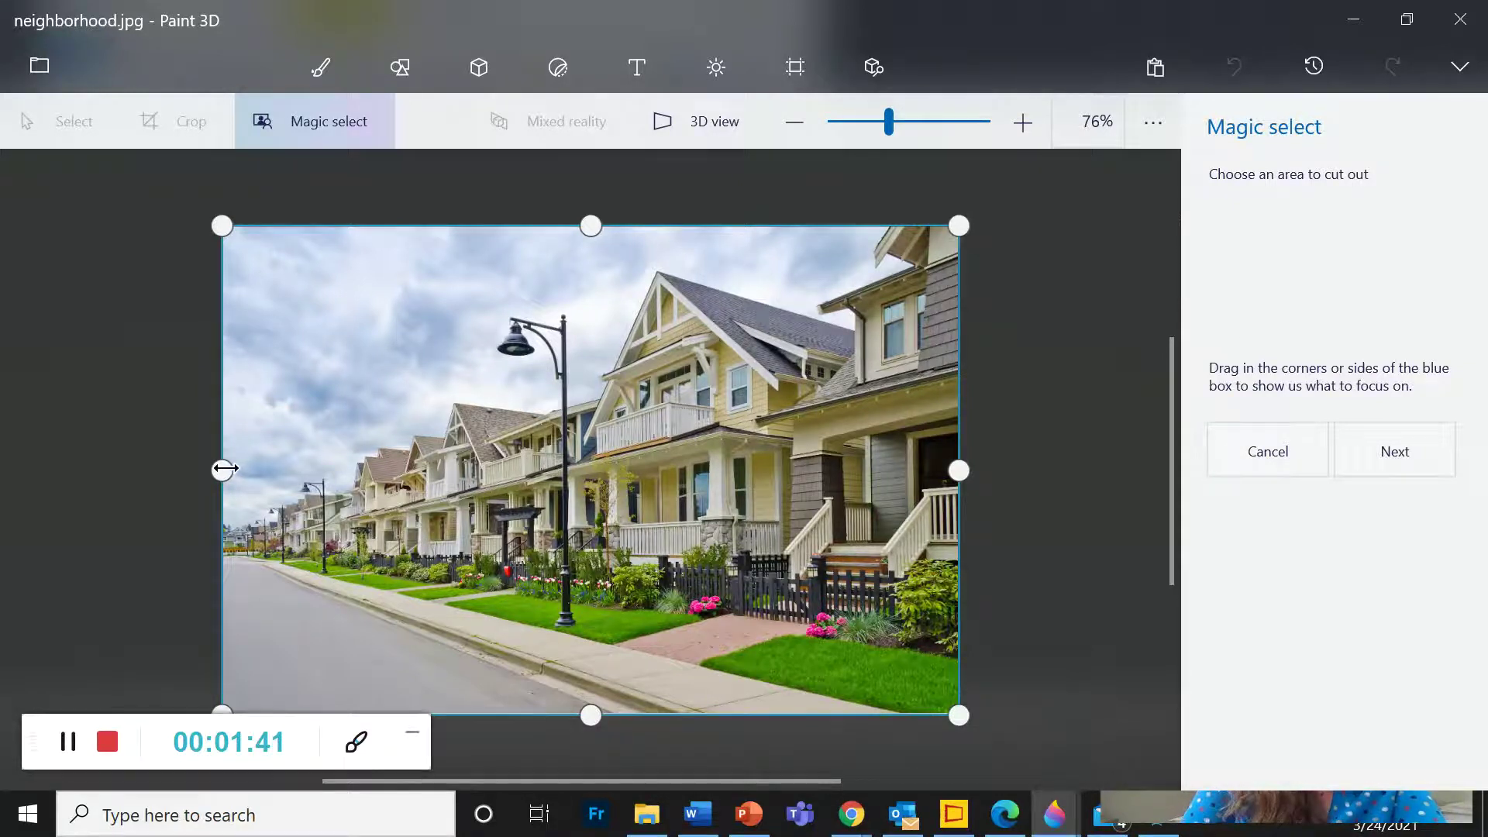
pyautogui.moveTo(223, 468); pyautogui.dragTo(149, 518)
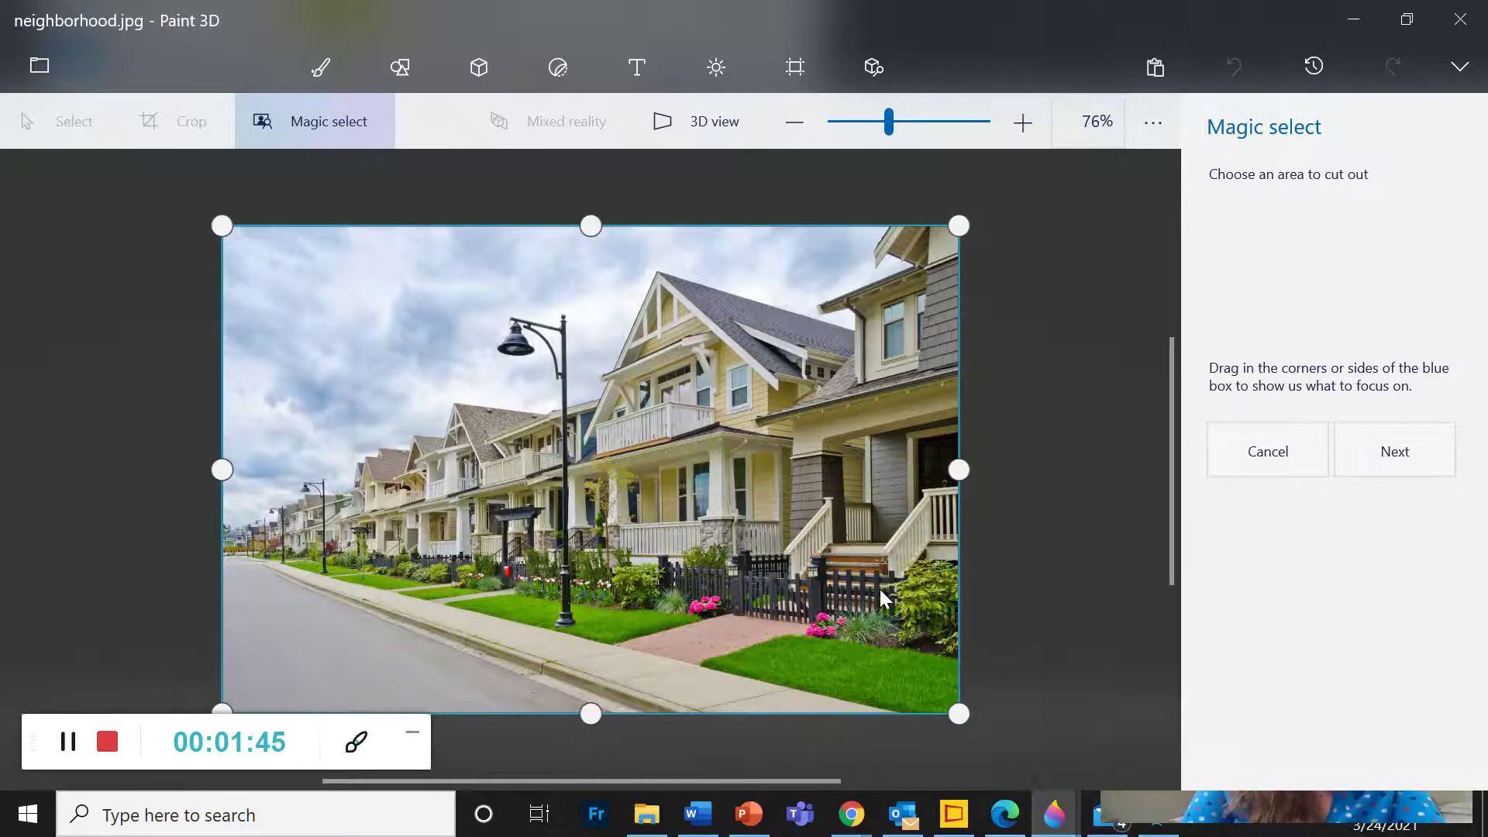
pyautogui.click(1393, 459)
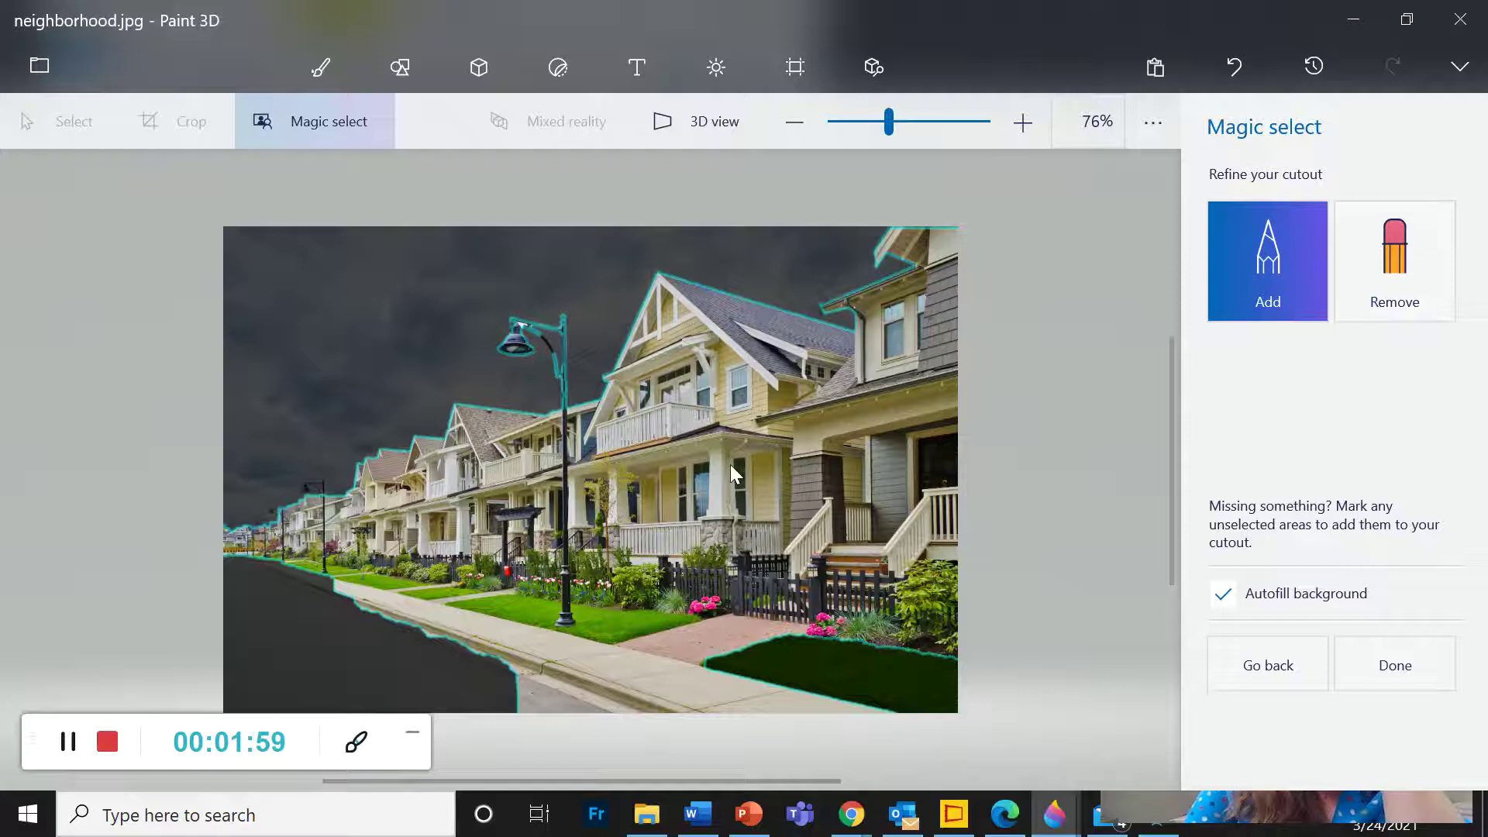
# Add the front lawns, road, lamp-arm gap and far-left lamp head to the cutout.
pyautogui.moveTo(797, 656); pyautogui.dragTo(950, 699)
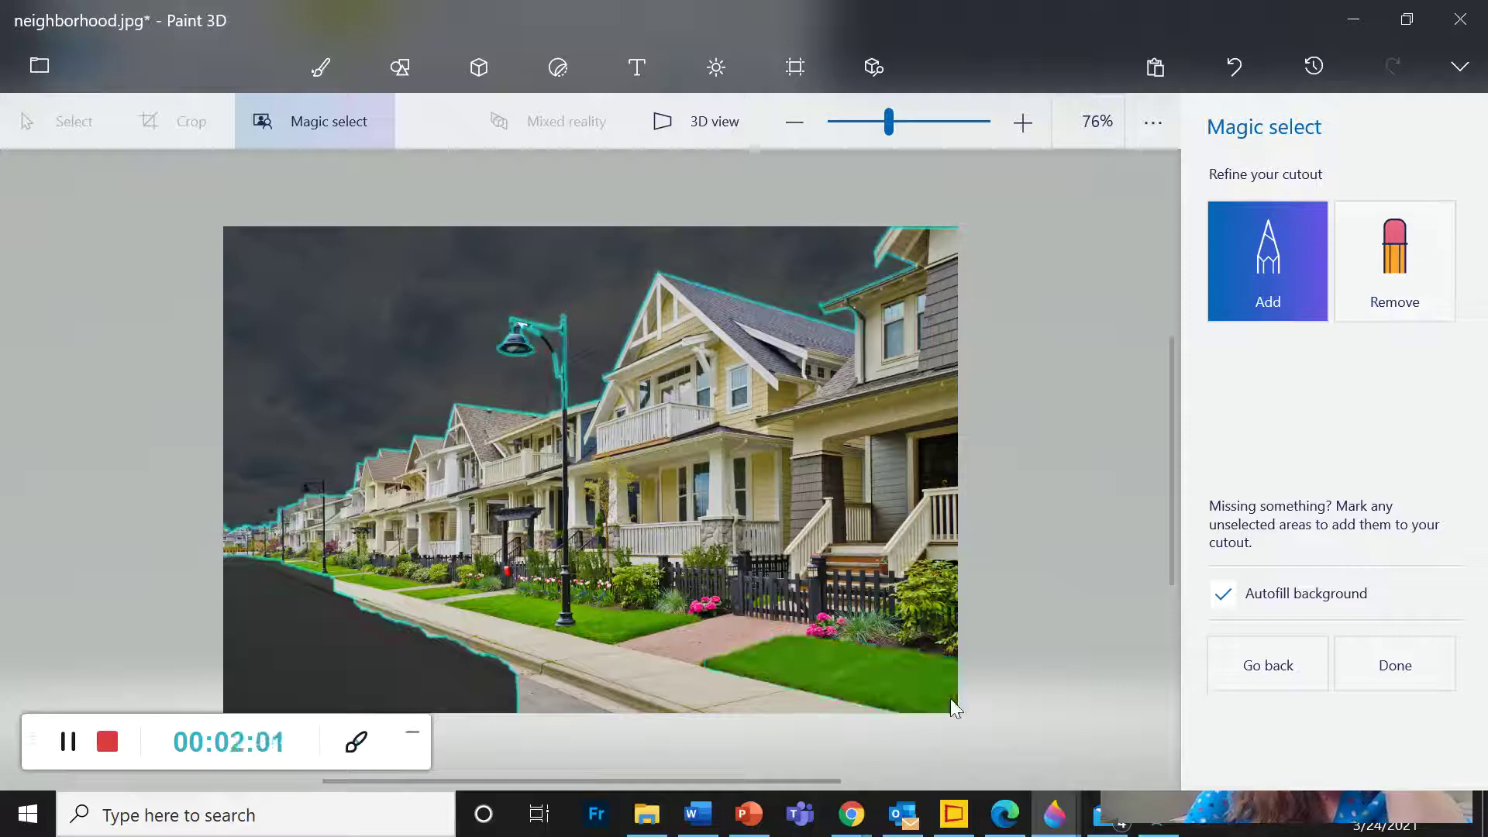
pyautogui.moveTo(448, 686); pyautogui.dragTo(339, 620)
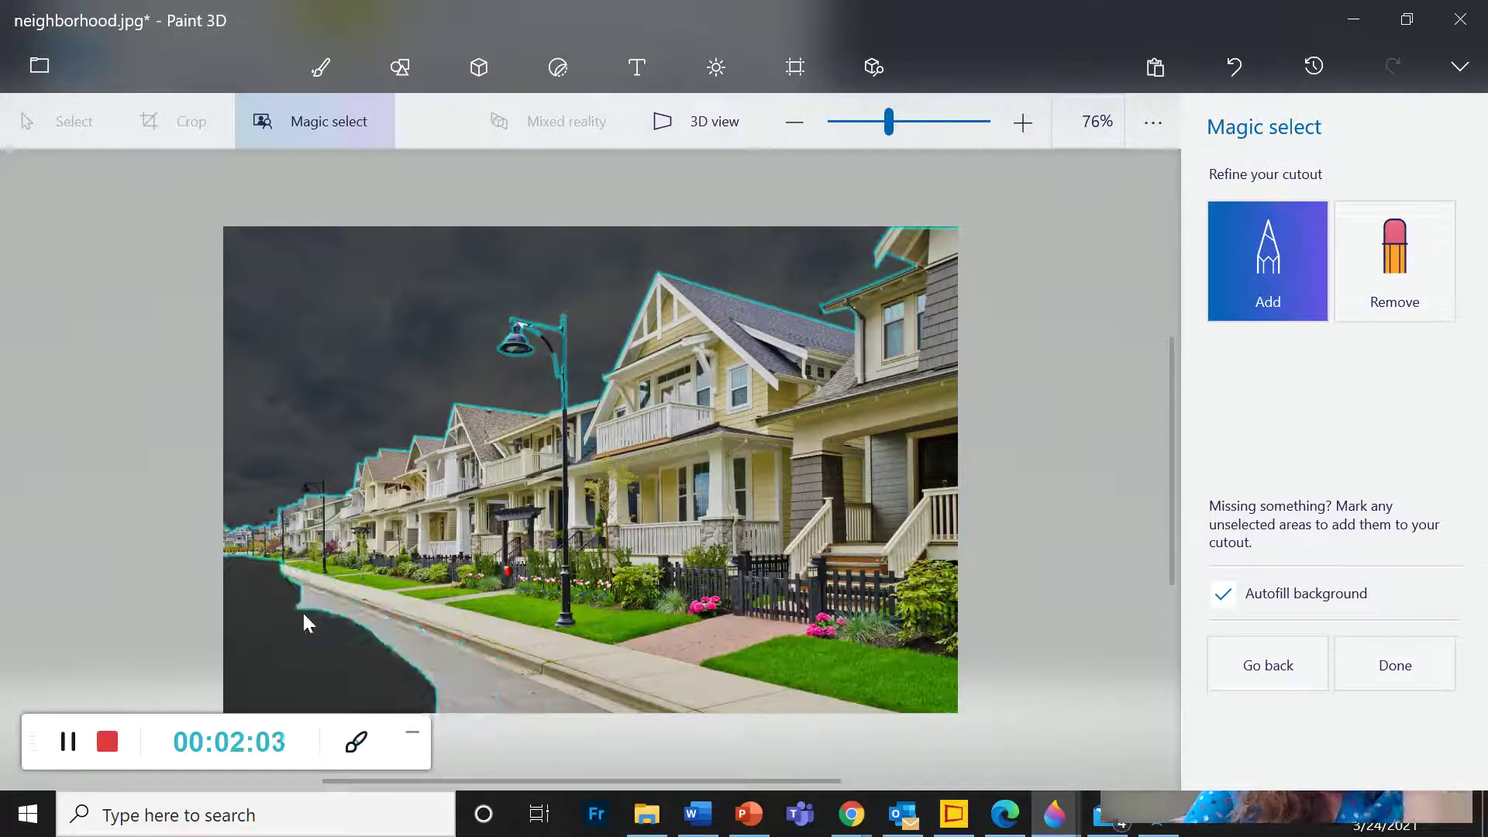
pyautogui.moveTo(290, 685); pyautogui.dragTo(249, 639)
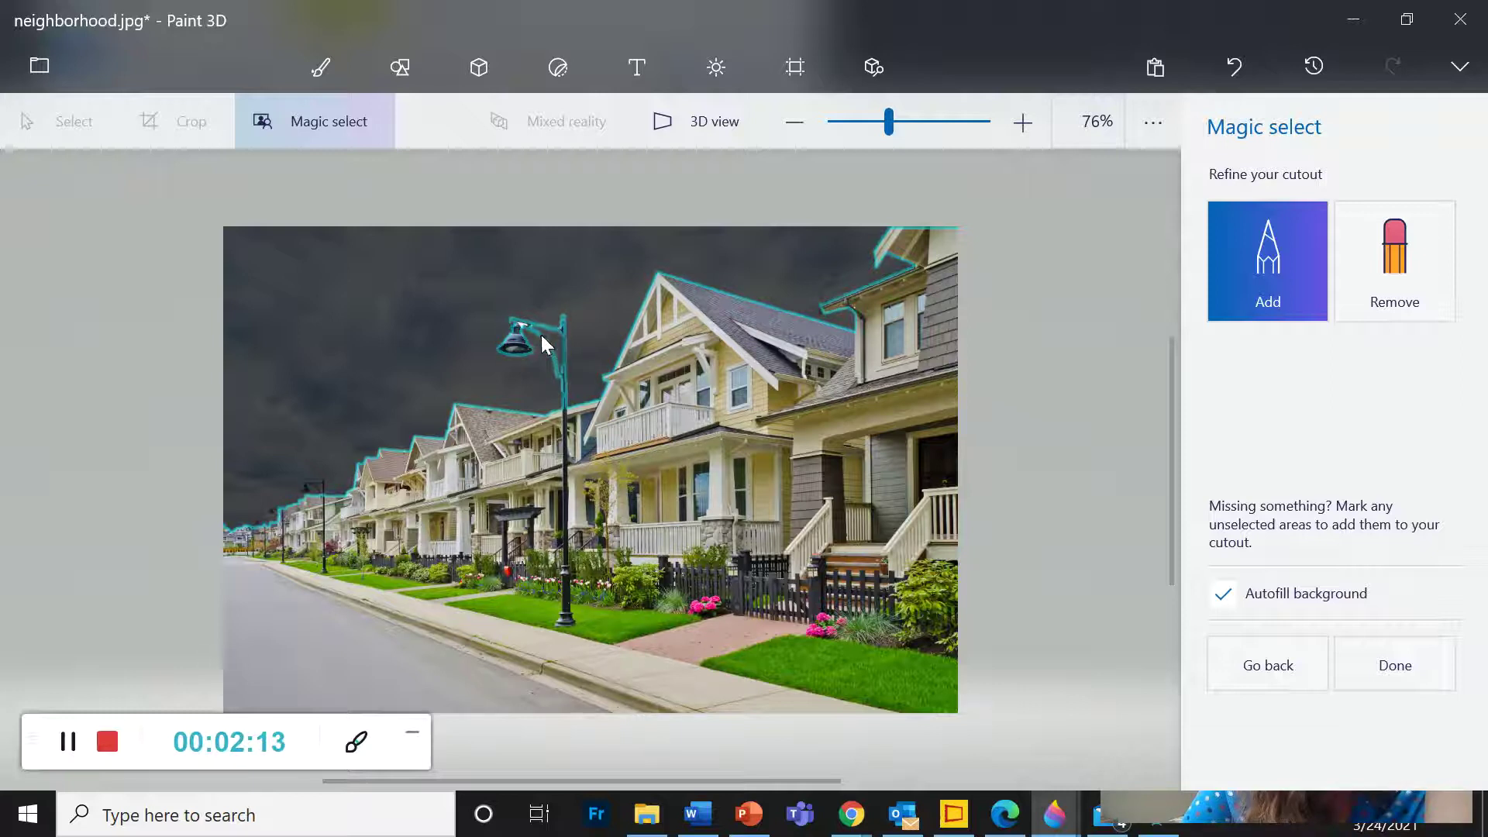
pyautogui.moveTo(541, 332); pyautogui.dragTo(559, 354)
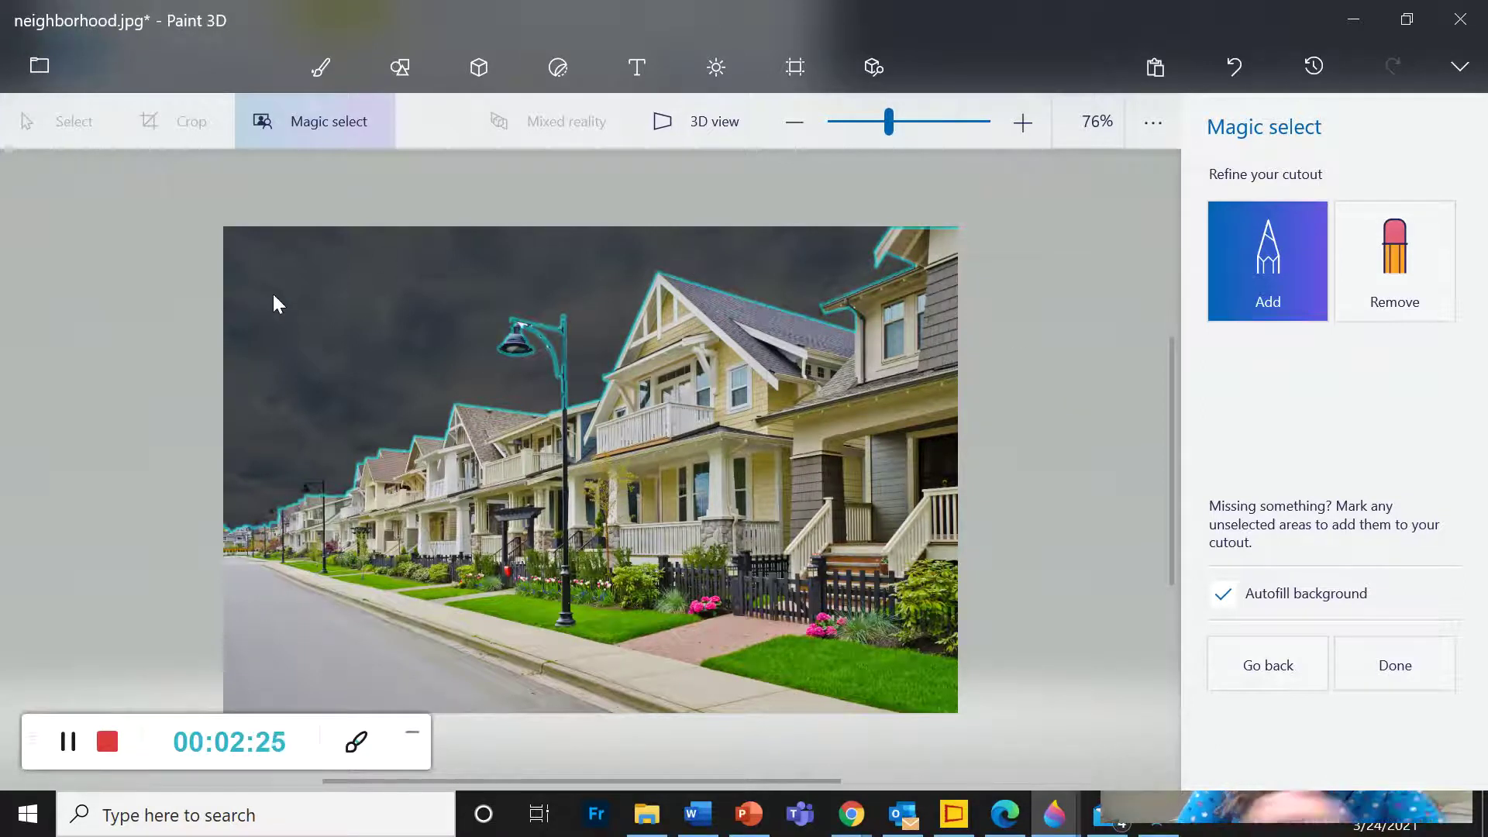
pyautogui.click(303, 489)
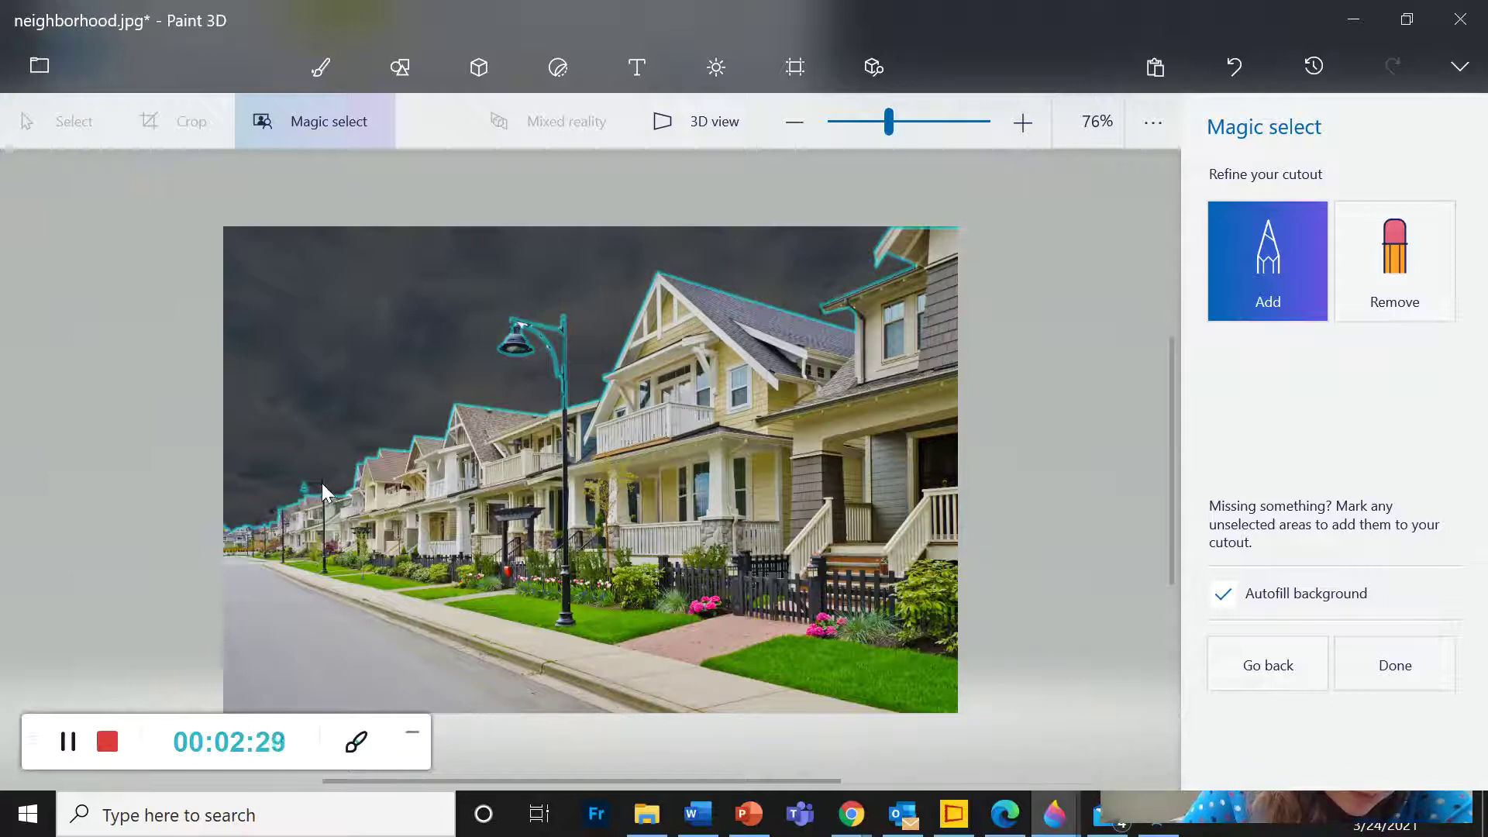
# Add the small distant street lamp heads on the far left to the cutout.
pyautogui.click(322, 483)
pyautogui.click(323, 491)
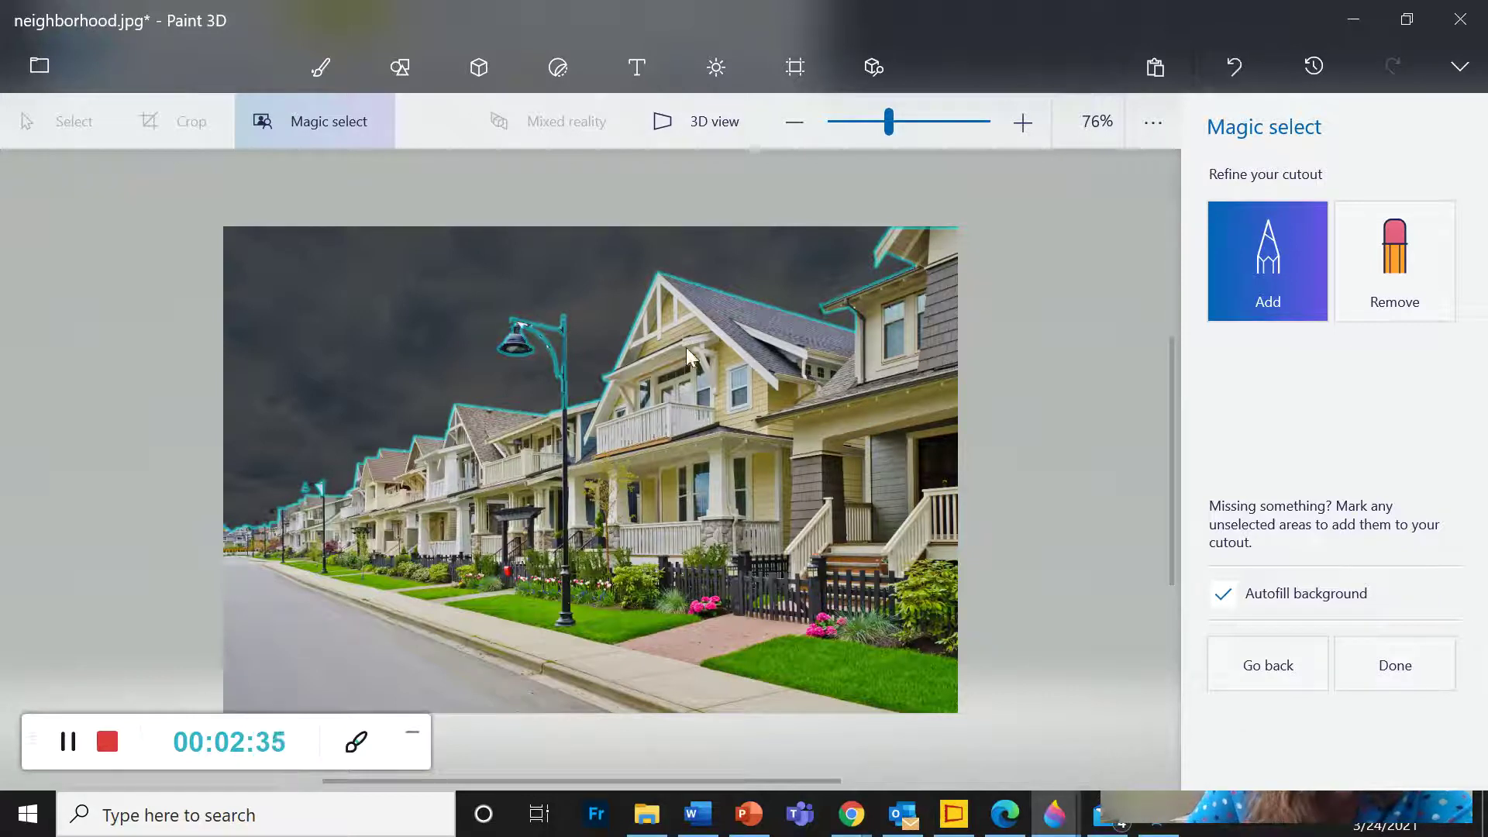
pyautogui.click(1235, 63)
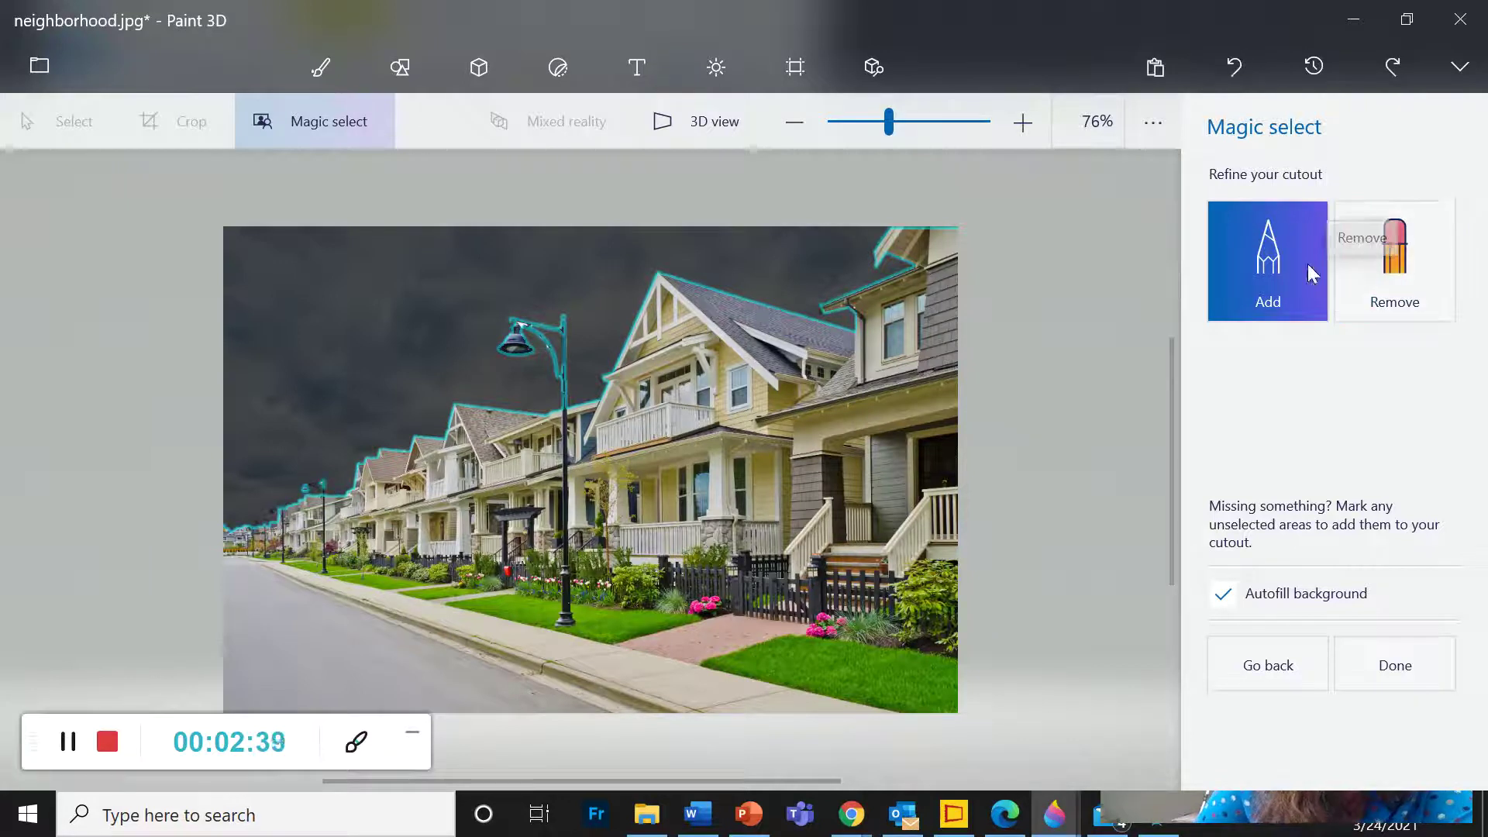
pyautogui.click(923, 270)
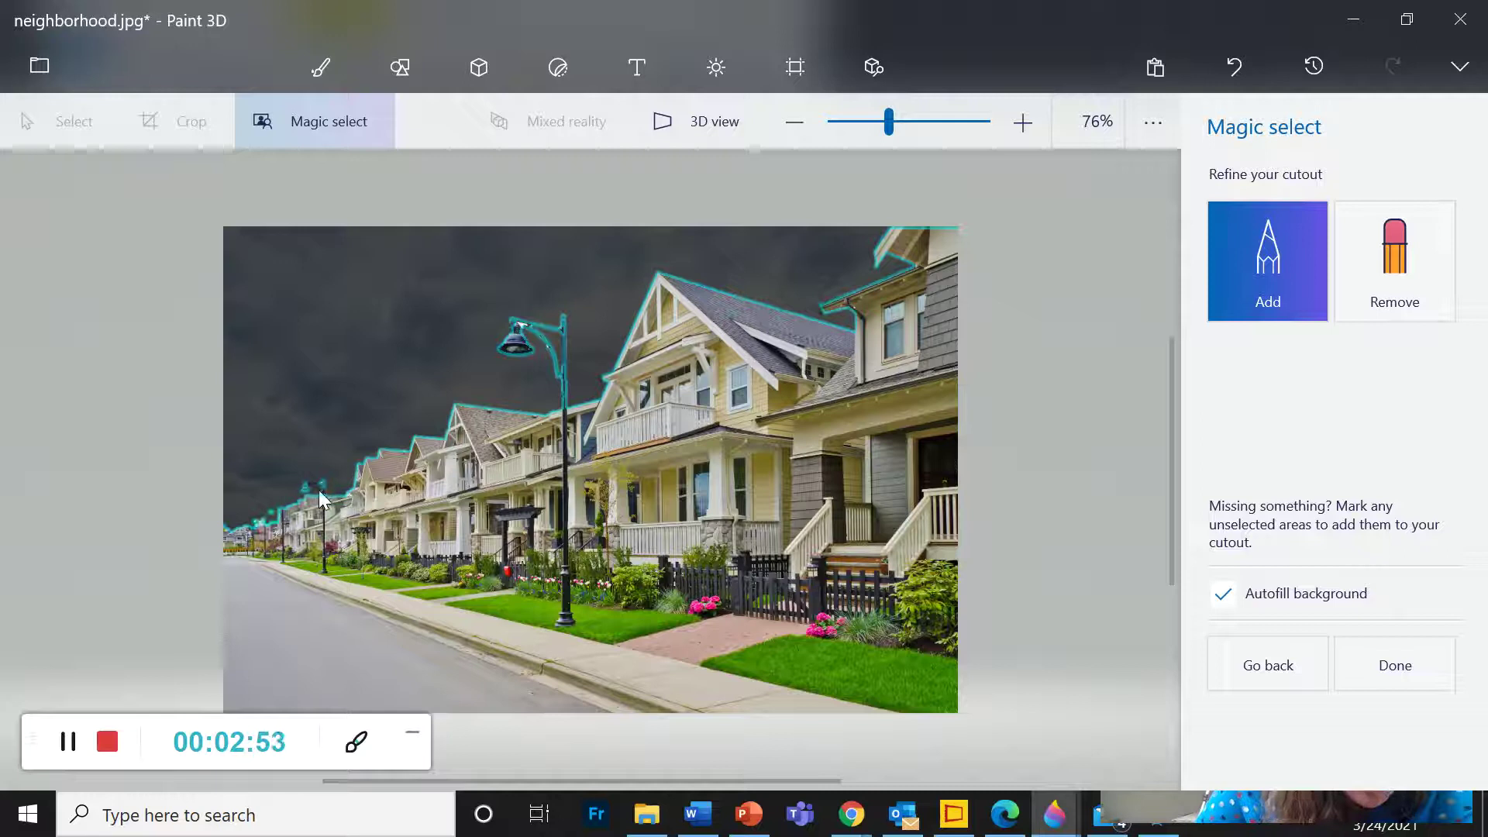
# Try adding the distant house and the area by the right-hand roof, undoing each.
pyautogui.moveTo(310, 482); pyautogui.dragTo(327, 490)
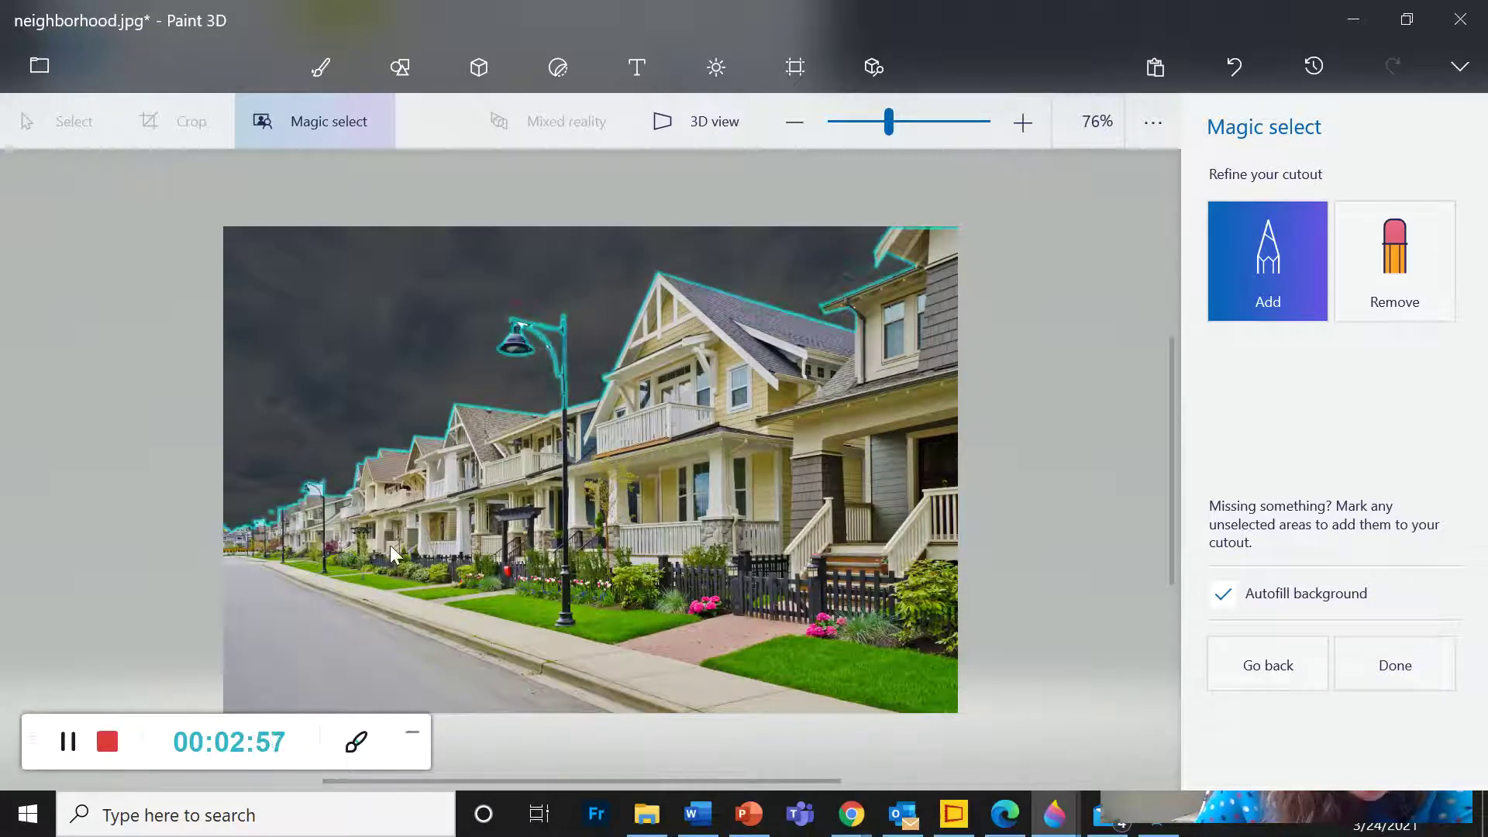
pyautogui.click(1236, 76)
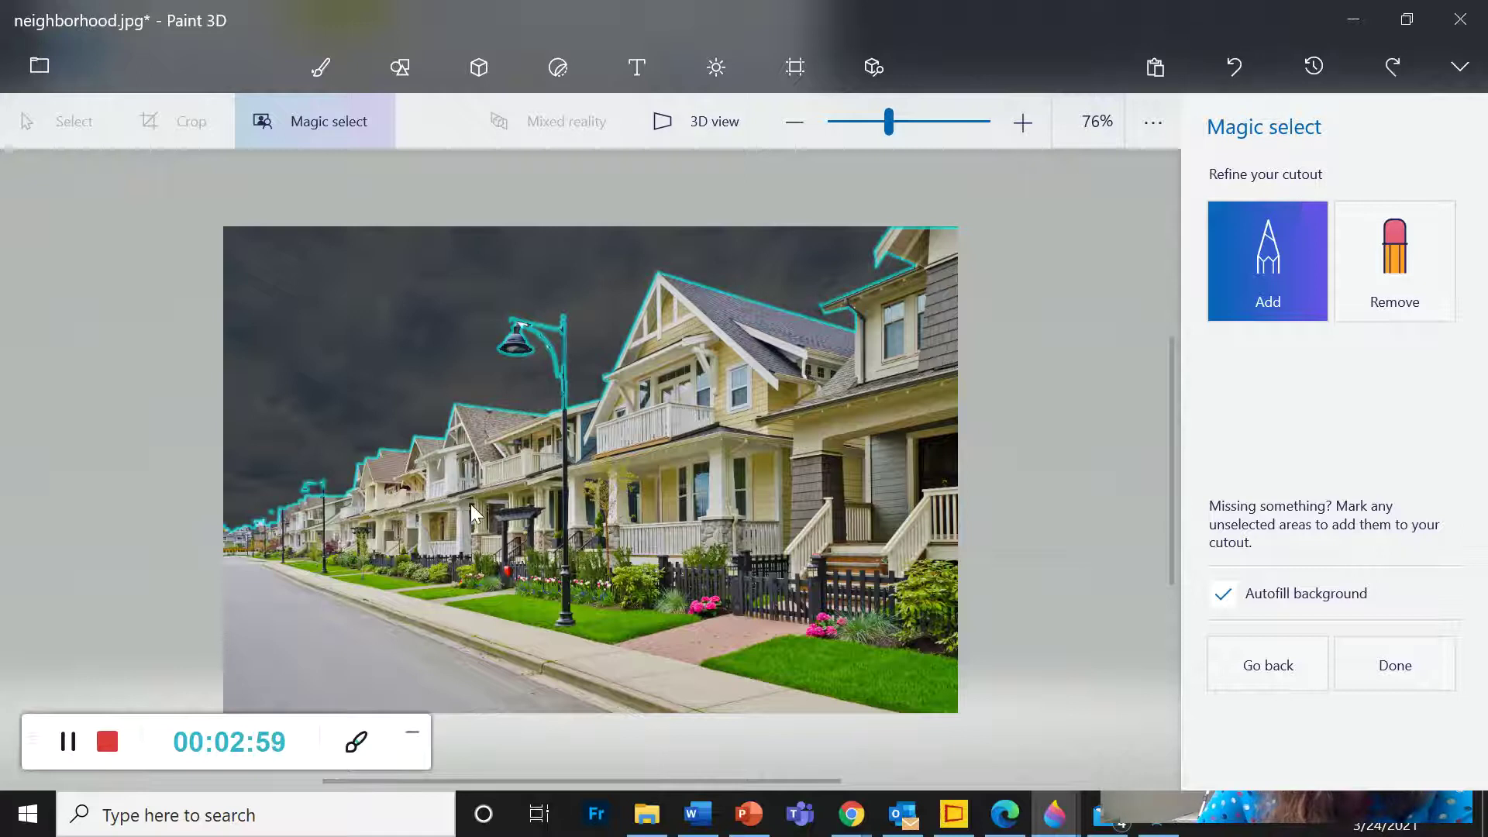
pyautogui.click(322, 489)
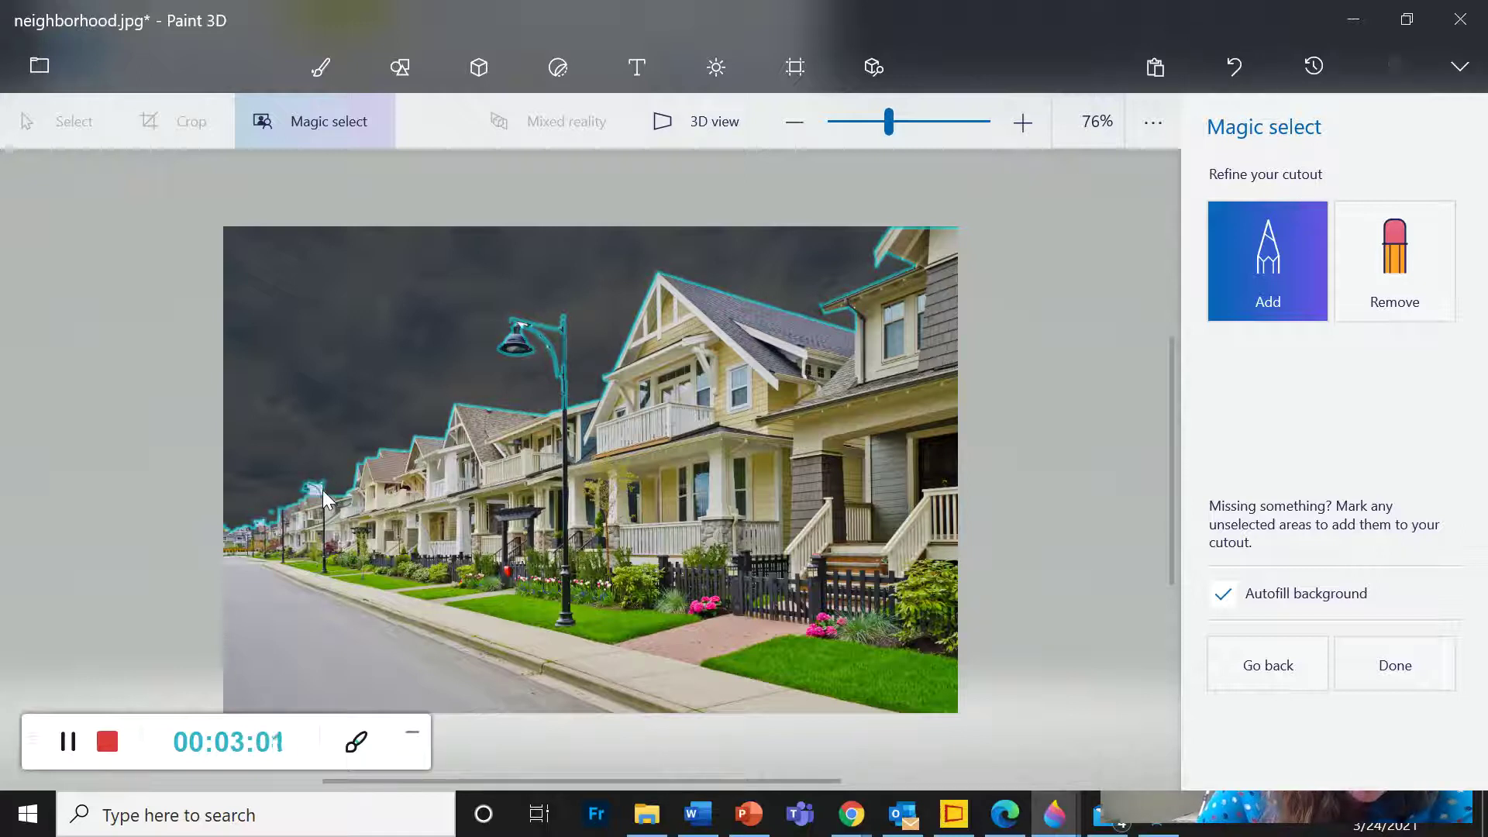
pyautogui.click(1226, 85)
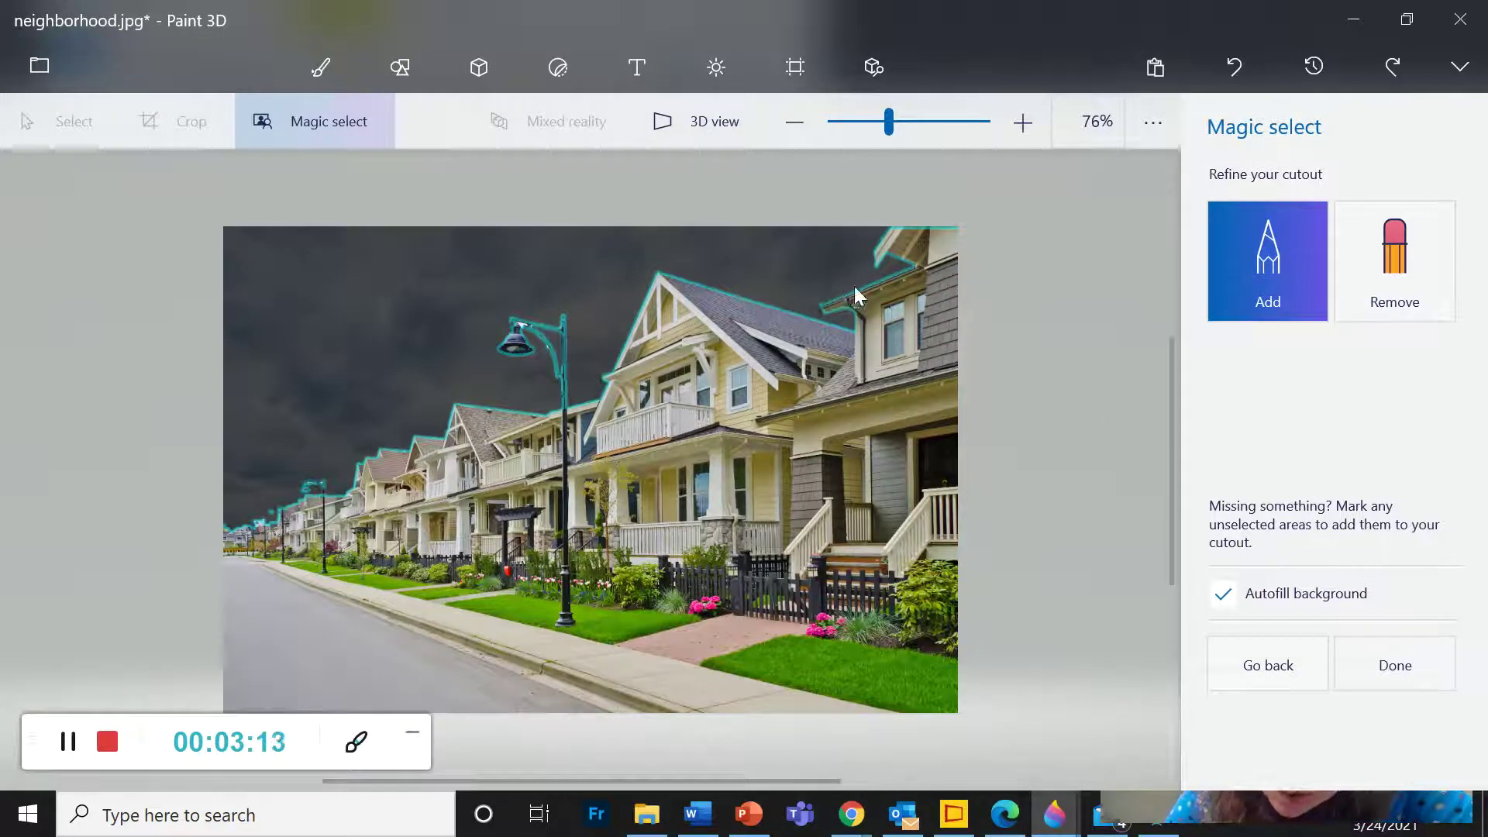
pyautogui.moveTo(852, 286); pyautogui.dragTo(901, 268)
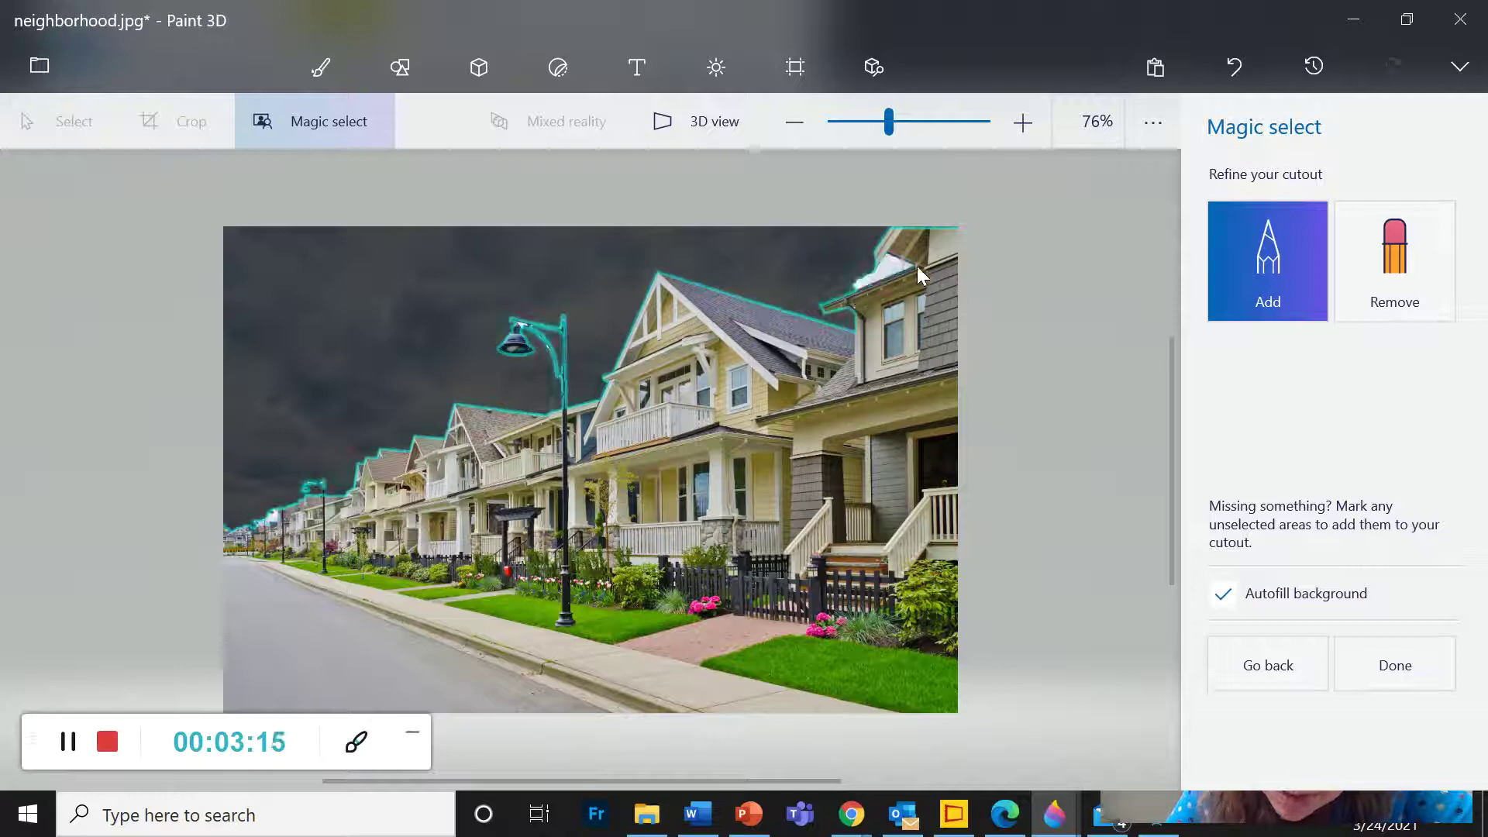
pyautogui.click(1232, 62)
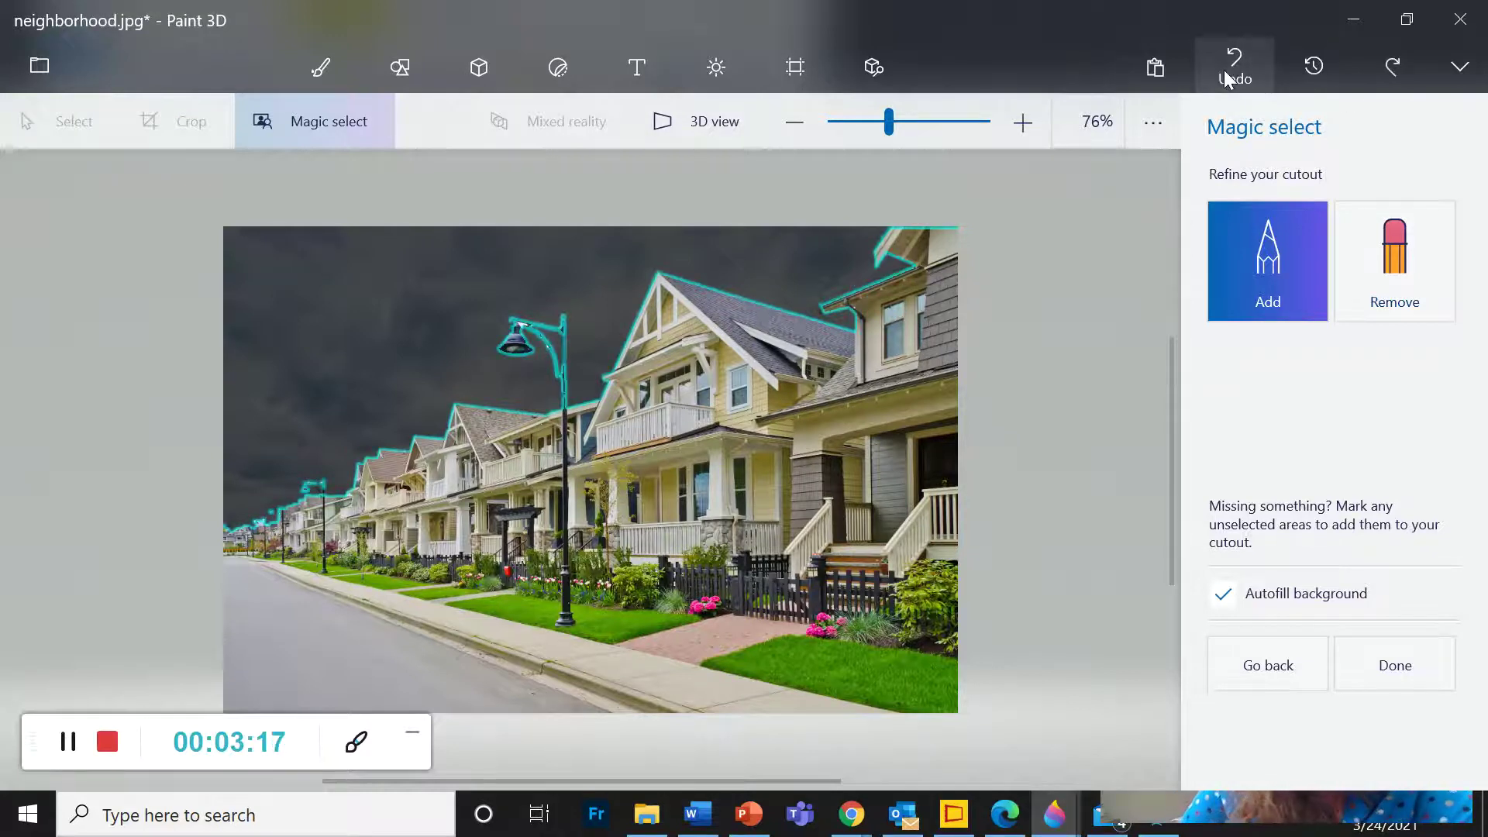
# Finish the houses cutout and move it down and to the left.
pyautogui.click(1389, 679)
pyautogui.moveTo(930, 647); pyautogui.dragTo(806, 534)
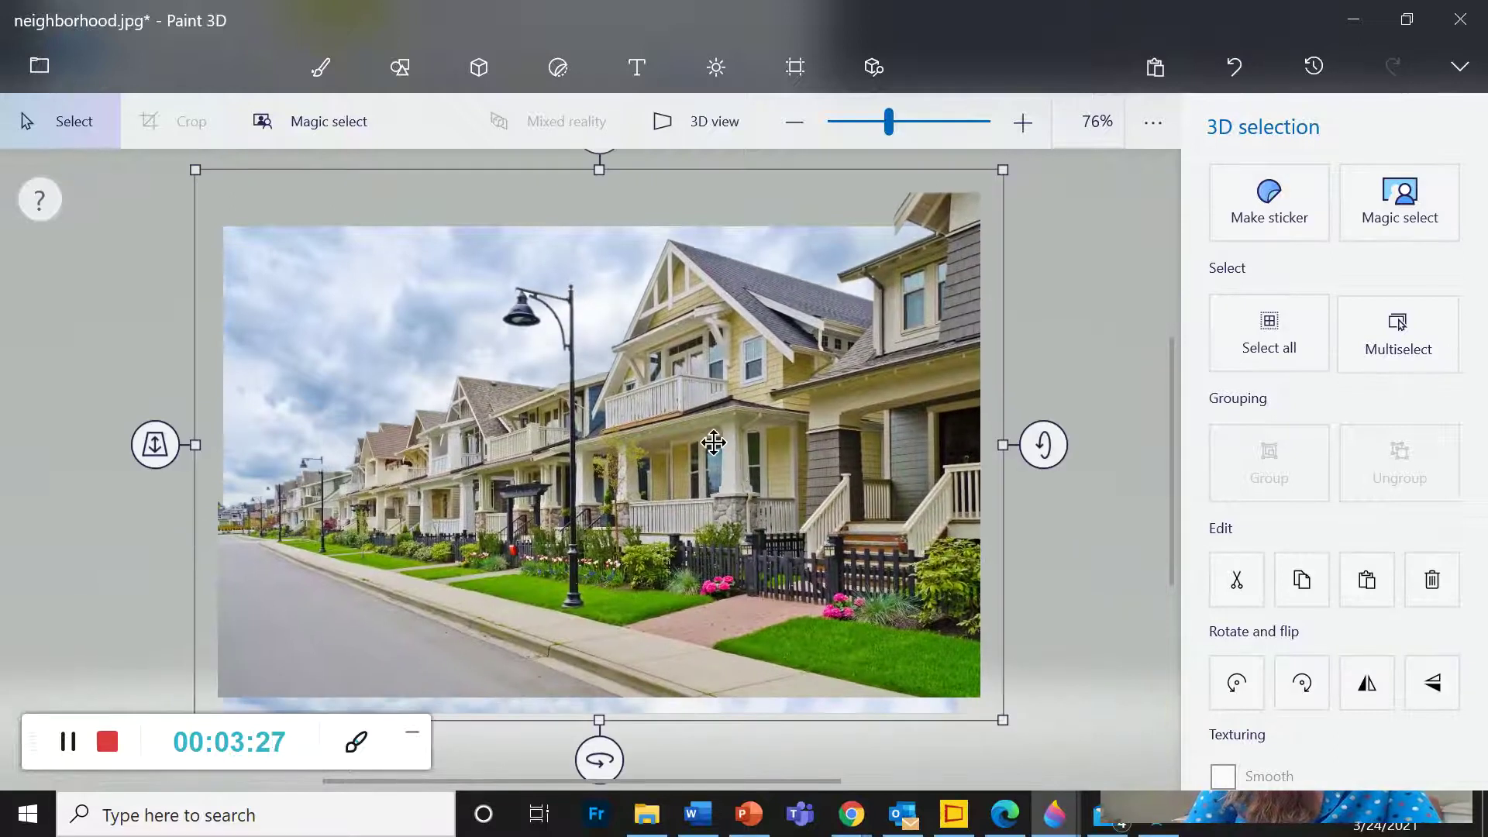
pyautogui.moveTo(713, 441)
pyautogui.mouseDown()
pyautogui.moveTo(775, 465)
pyautogui.moveTo(608, 382)
pyautogui.moveTo(634, 418)
pyautogui.moveTo(687, 434)
pyautogui.mouseUp()
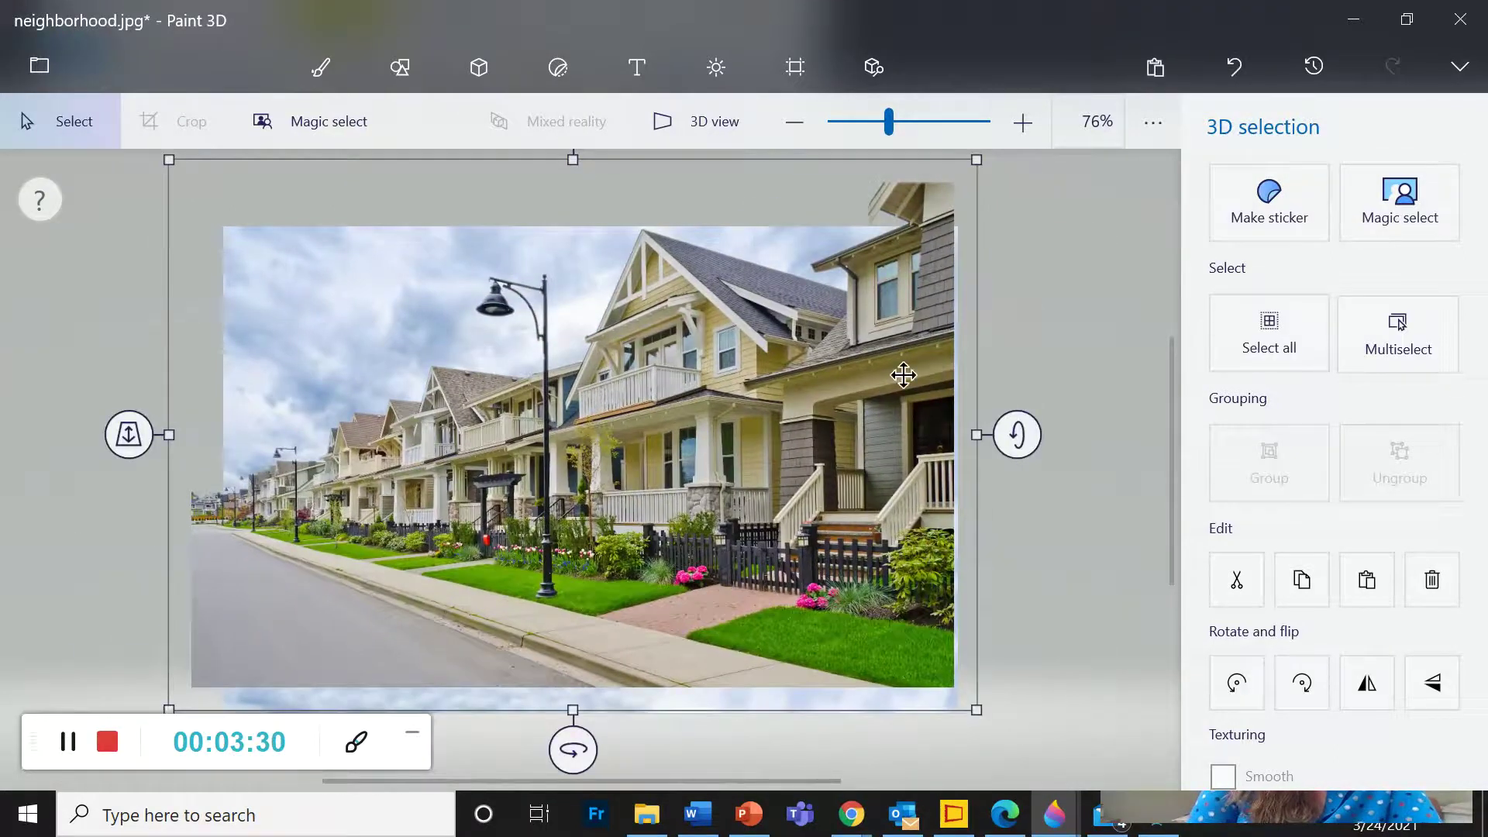
# Copy the houses cutout and switch to the night sky Paint 3D window.
pyautogui.rightClick(676, 501)
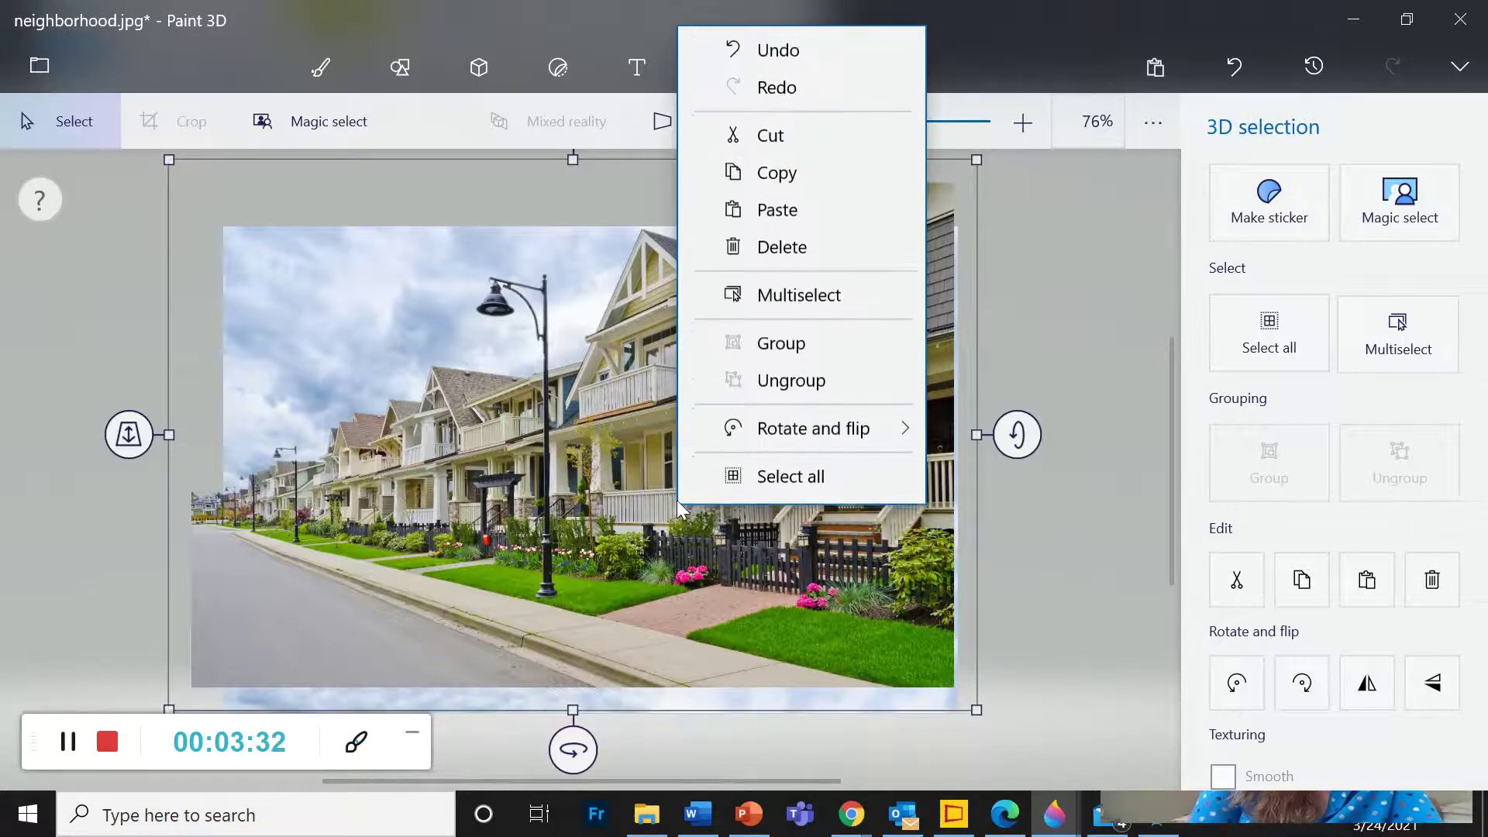
pyautogui.click(773, 177)
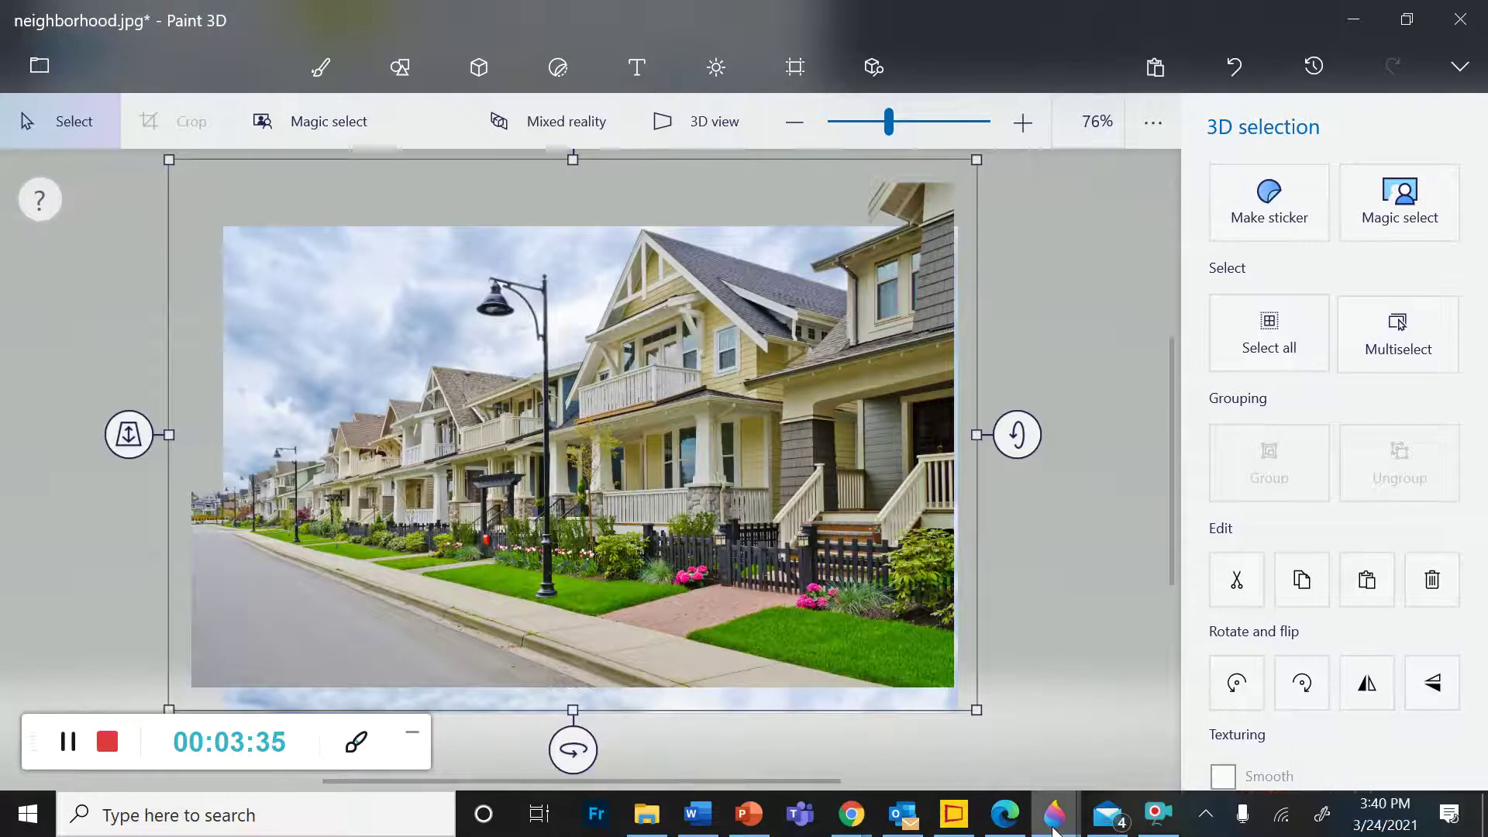
pyautogui.moveTo(1052, 824)
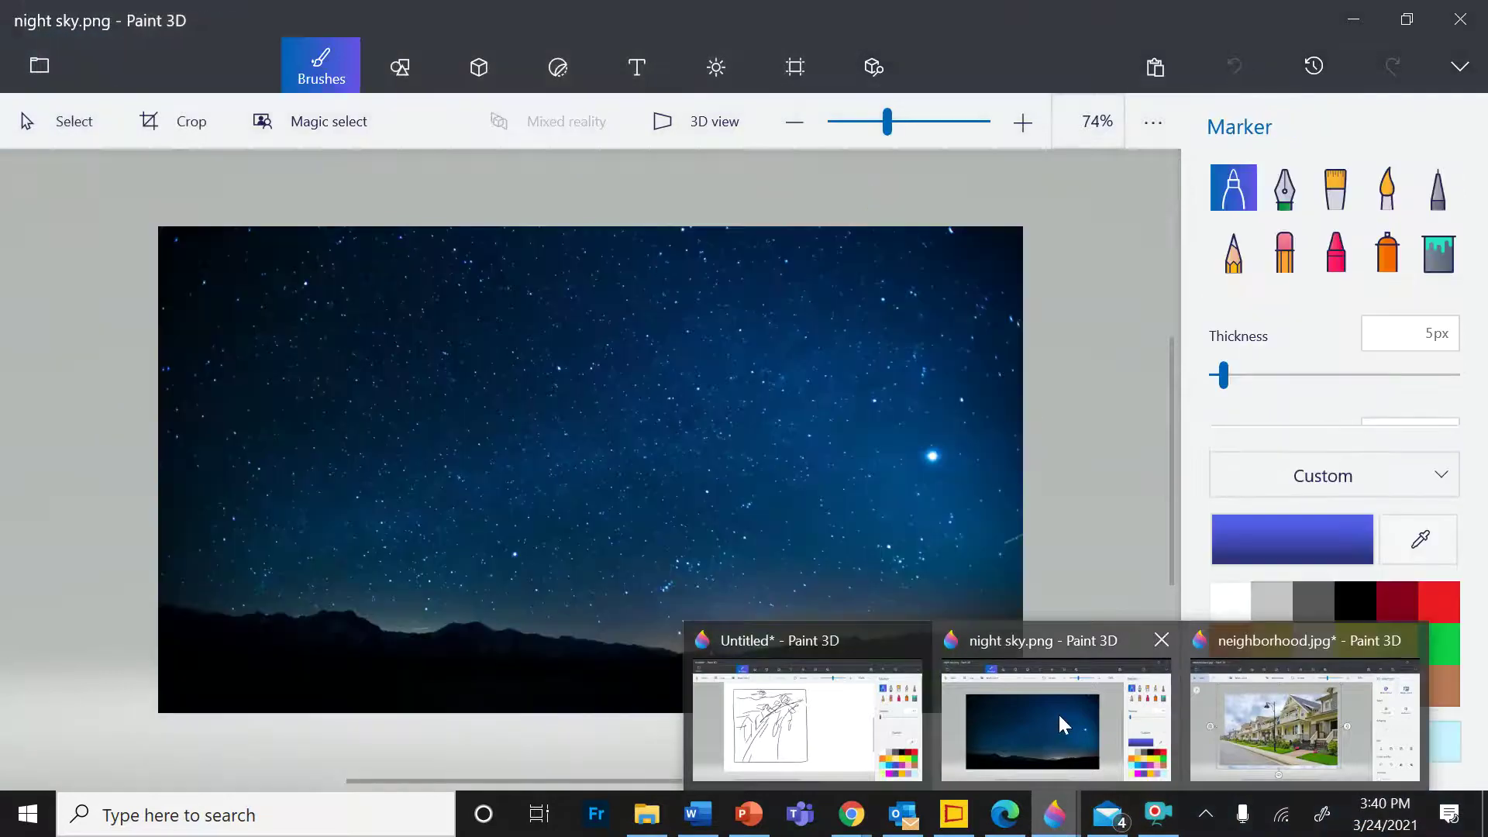
pyautogui.click(1058, 714)
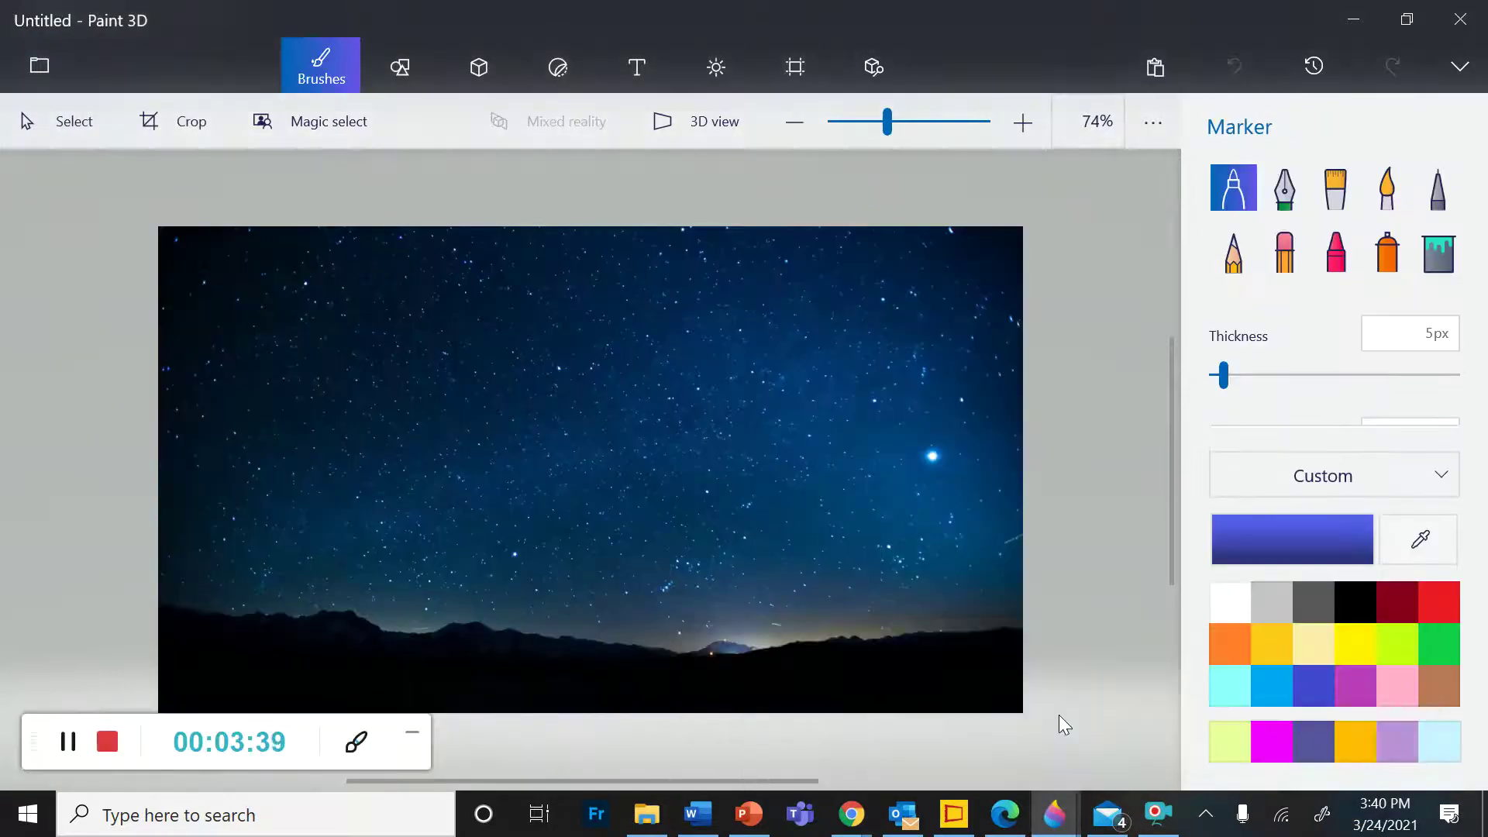
# Paste the houses cutout onto the night sky and shift it slightly right.
pyautogui.rightClick(723, 433)
pyautogui.click(817, 606)
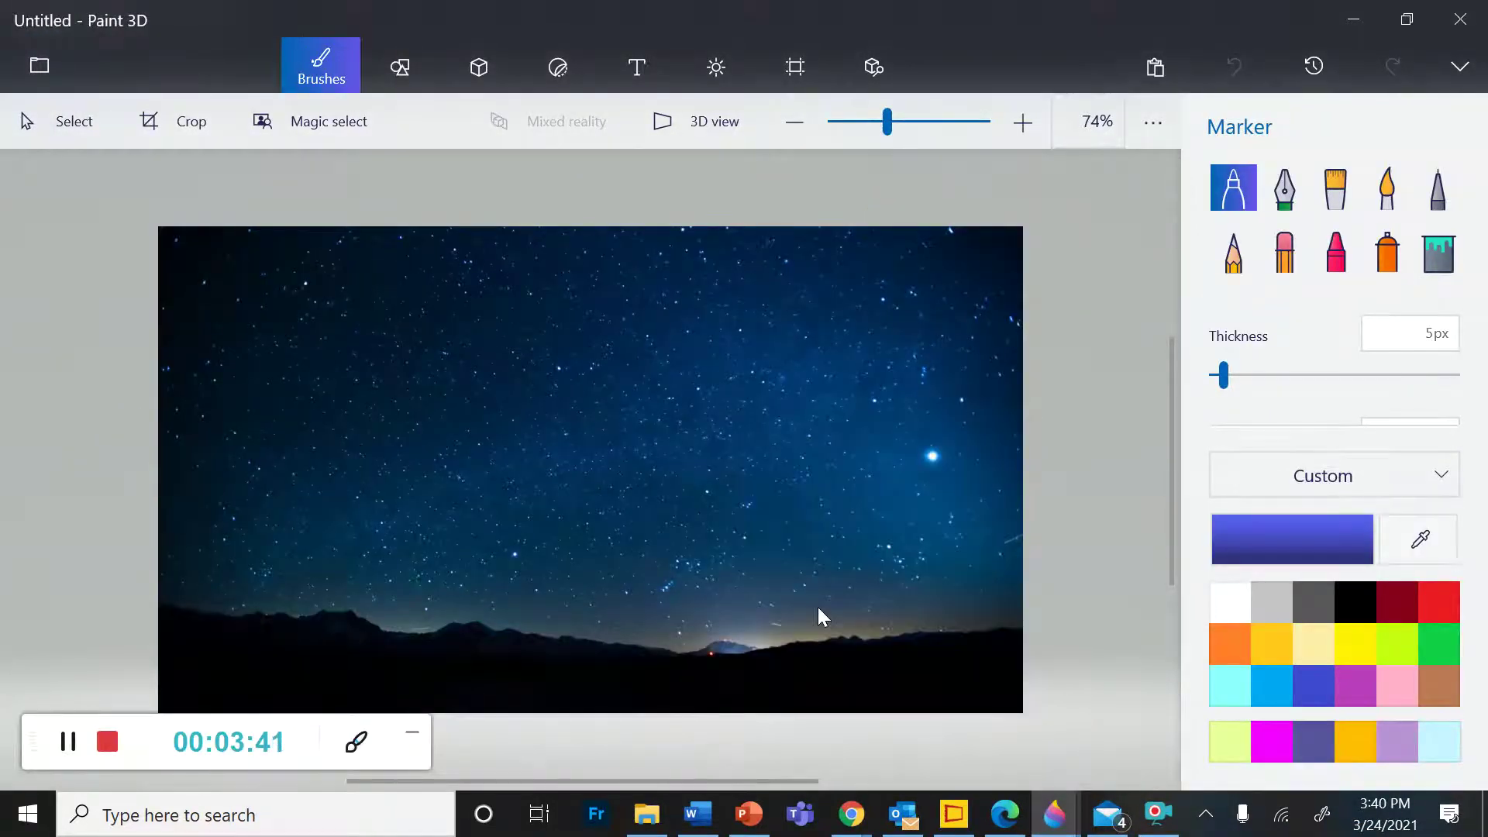
pyautogui.moveTo(665, 559); pyautogui.dragTo(726, 564)
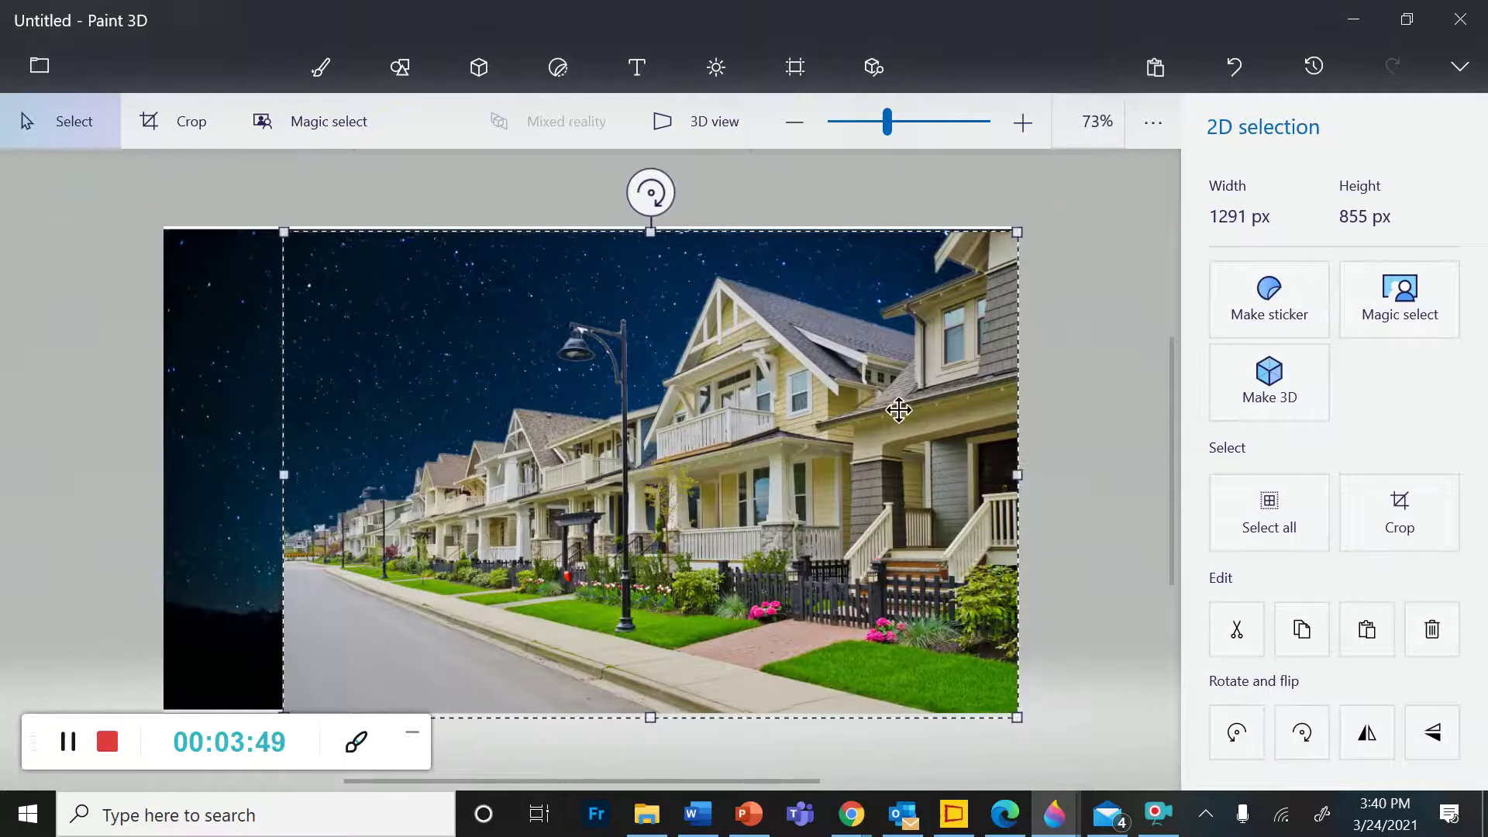
pyautogui.moveTo(897, 409)
pyautogui.mouseDown()
pyautogui.moveTo(862, 413)
pyautogui.moveTo(896, 410)
pyautogui.mouseUp()
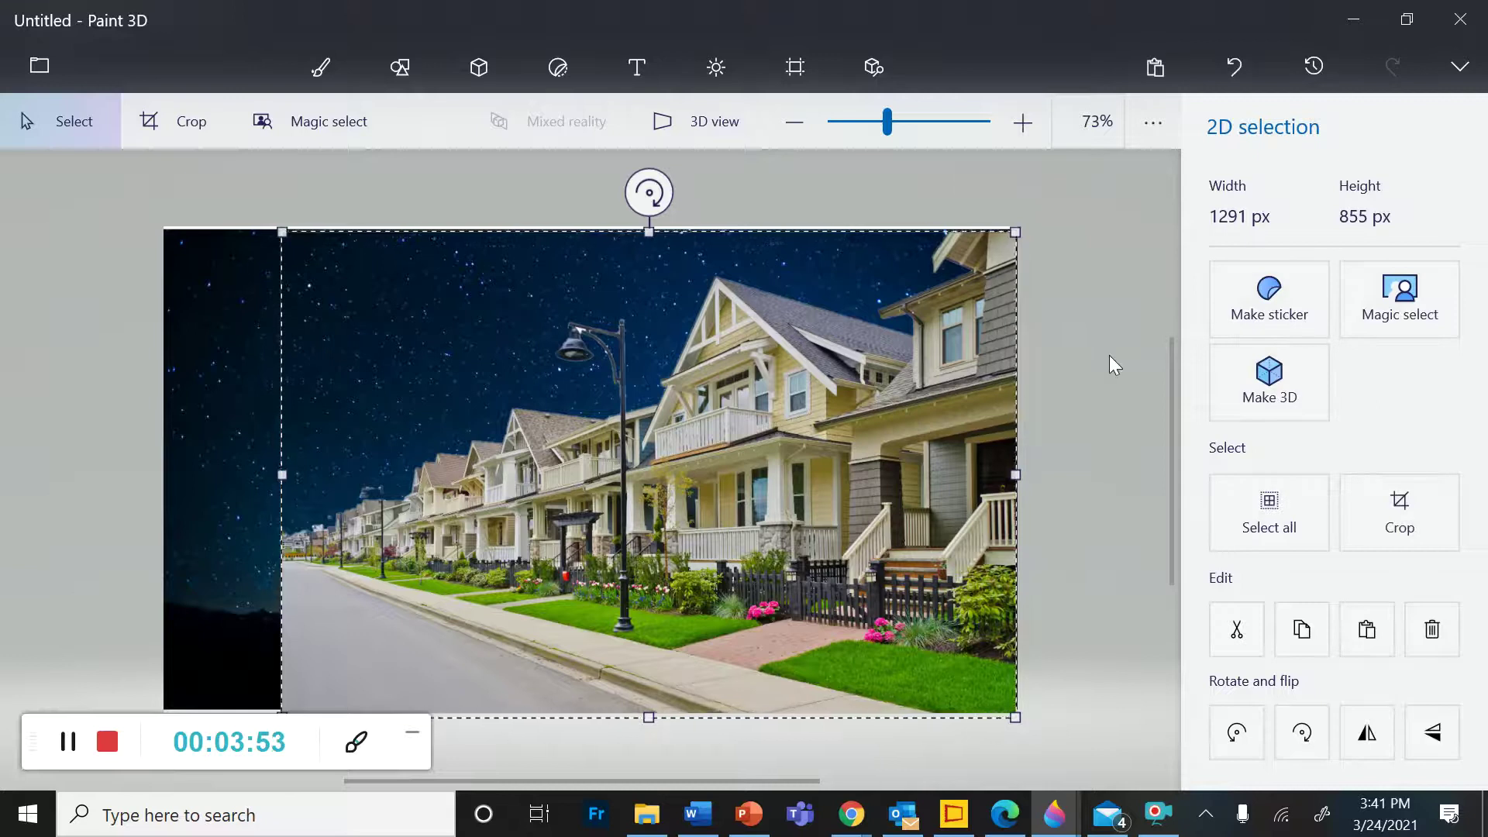
# Commit the paste and crop the canvas to 1292 × 847 px by trimming left and top.
pyautogui.press('b')
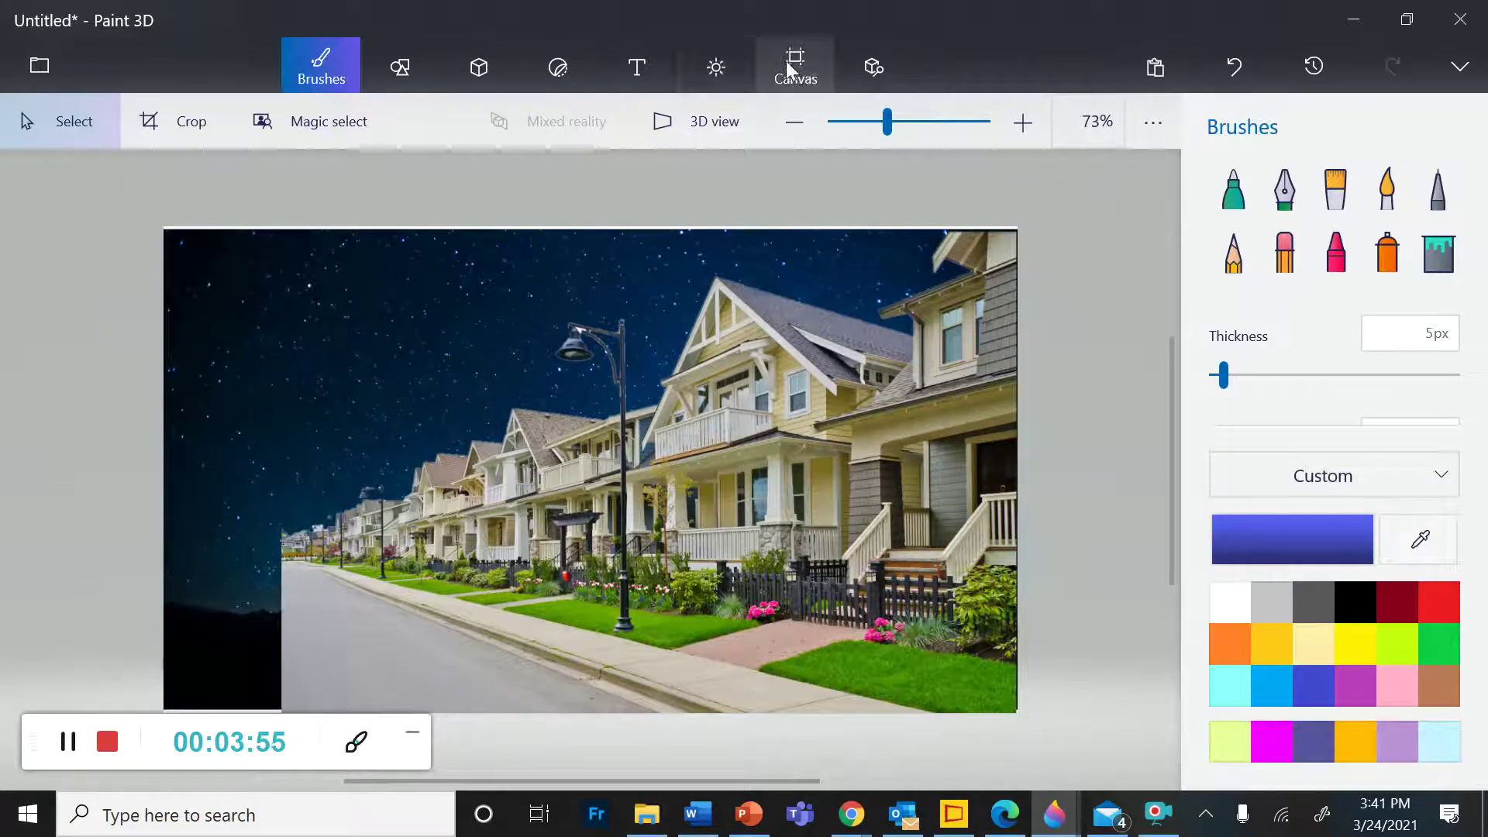
pyautogui.click(804, 54)
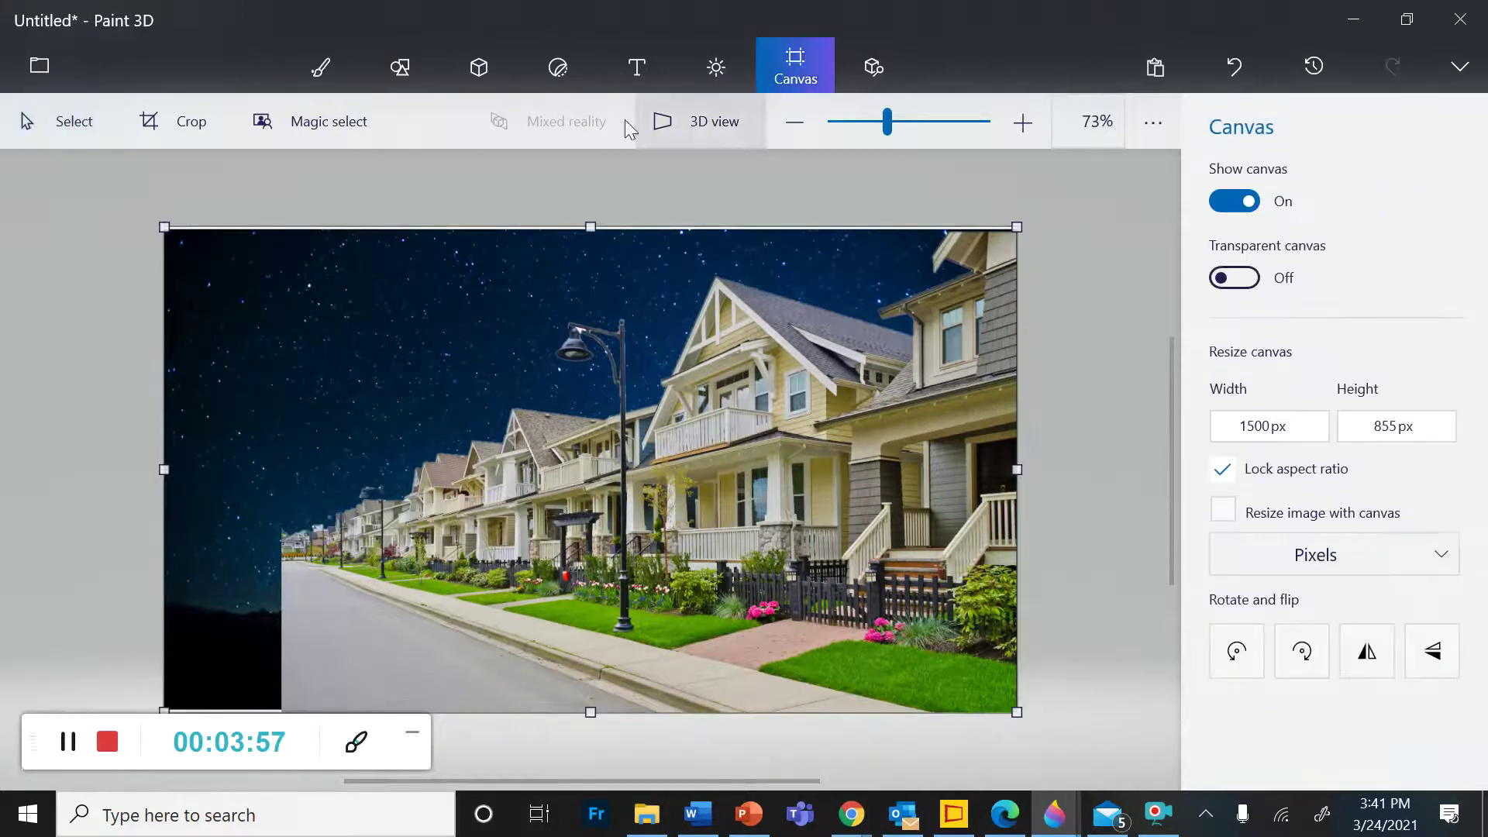
pyautogui.moveTo(164, 470); pyautogui.dragTo(281, 472)
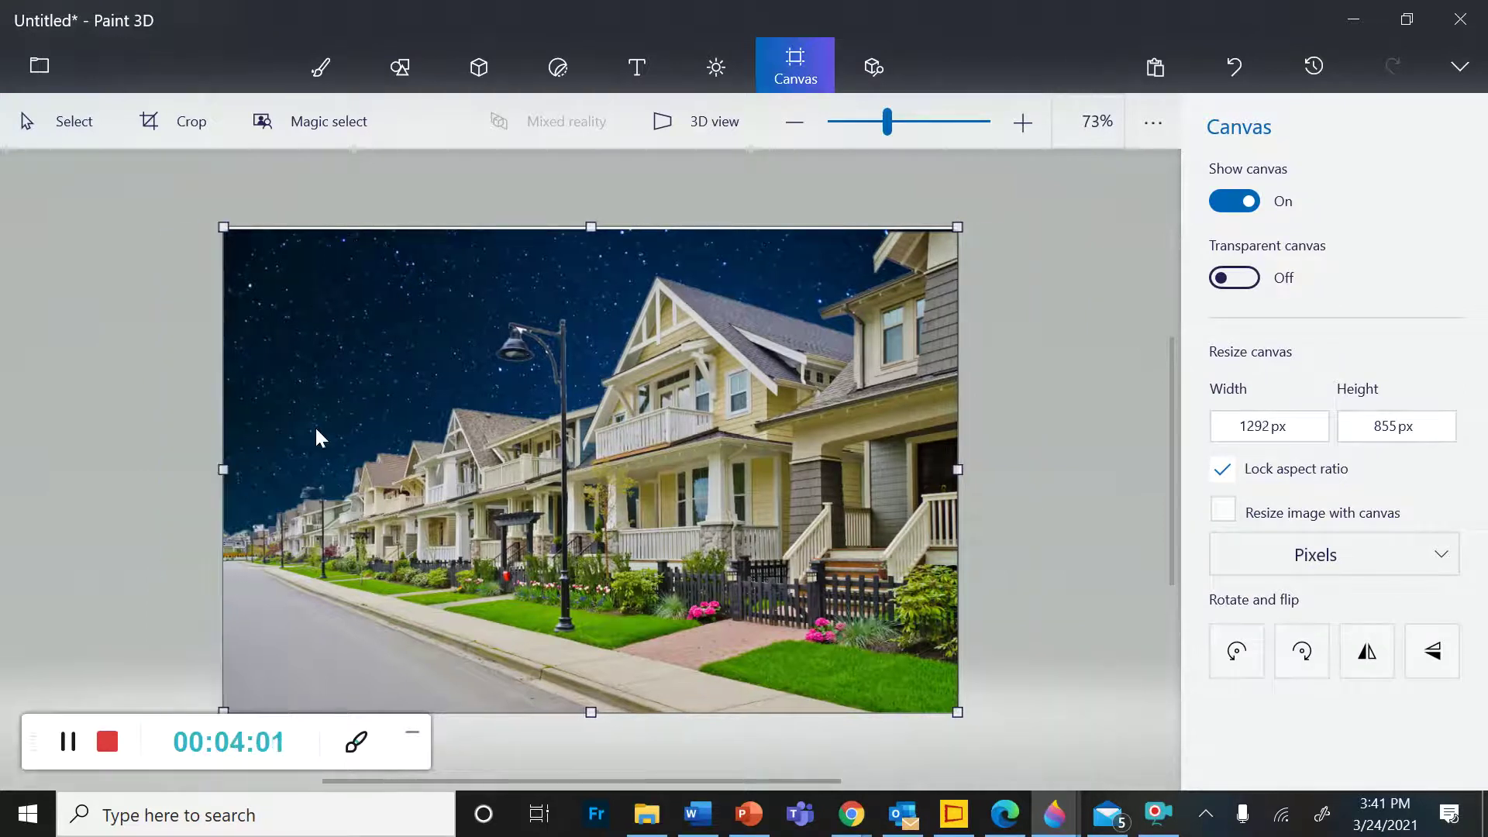
pyautogui.moveTo(594, 224); pyautogui.dragTo(592, 232)
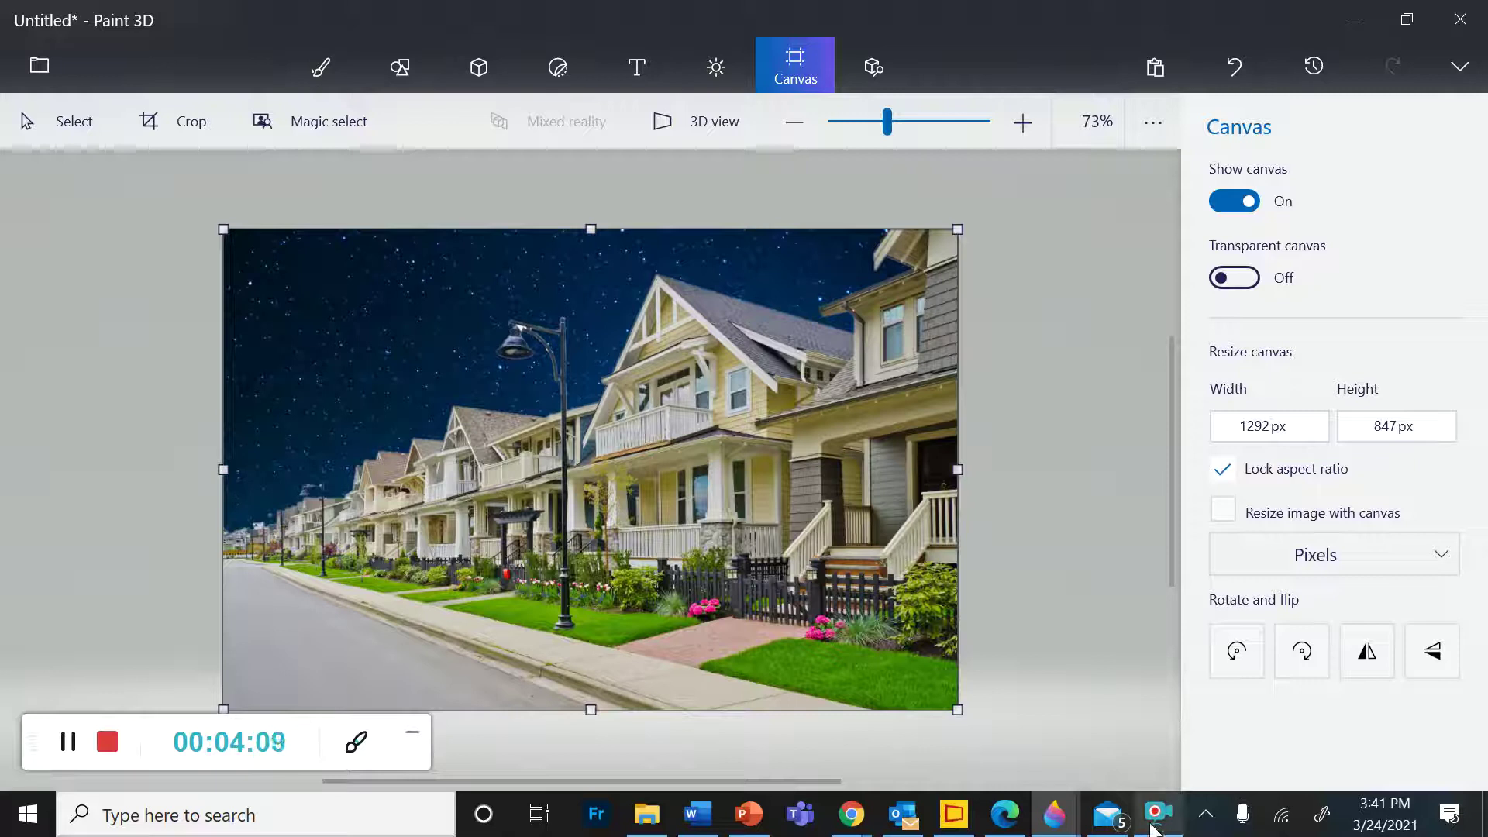
pyautogui.click(655, 819)
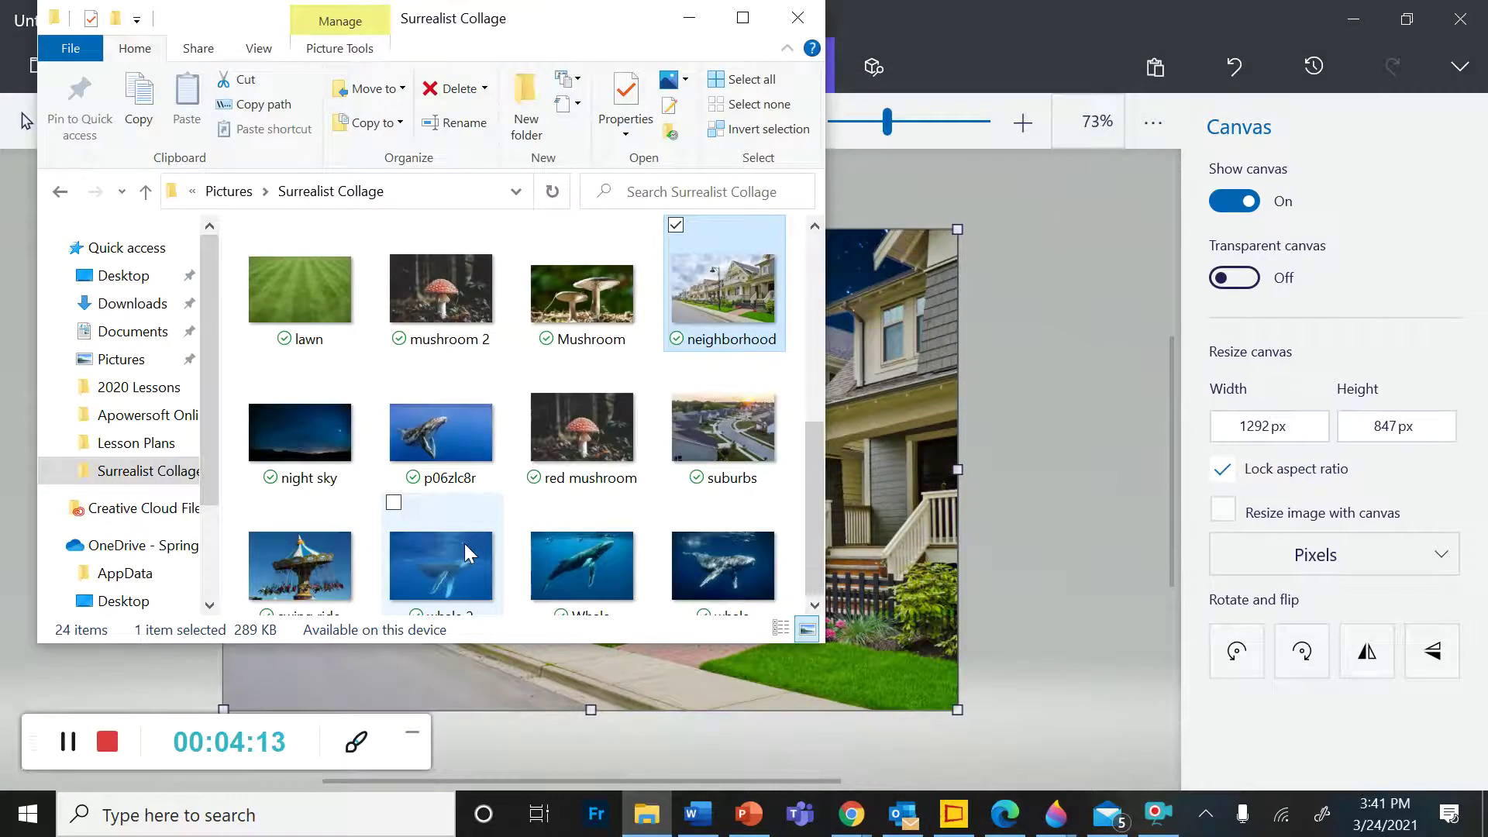
# Open Gorilla.jpg from the Surrealist Collage folder in Paint 3D.
pyautogui.scroll(2, 463, 541)
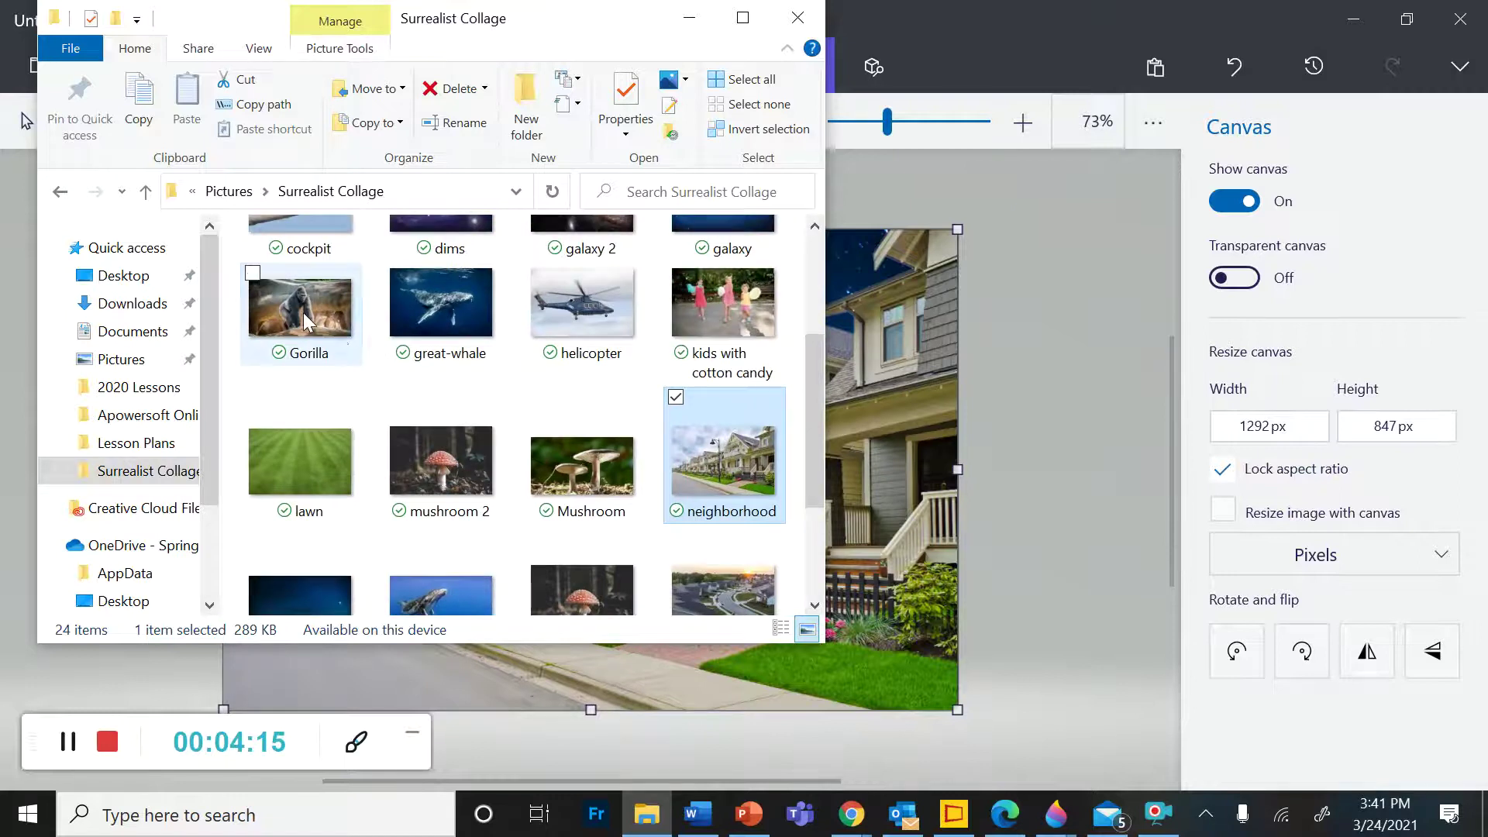
pyautogui.click(304, 313)
pyautogui.rightClick(282, 299)
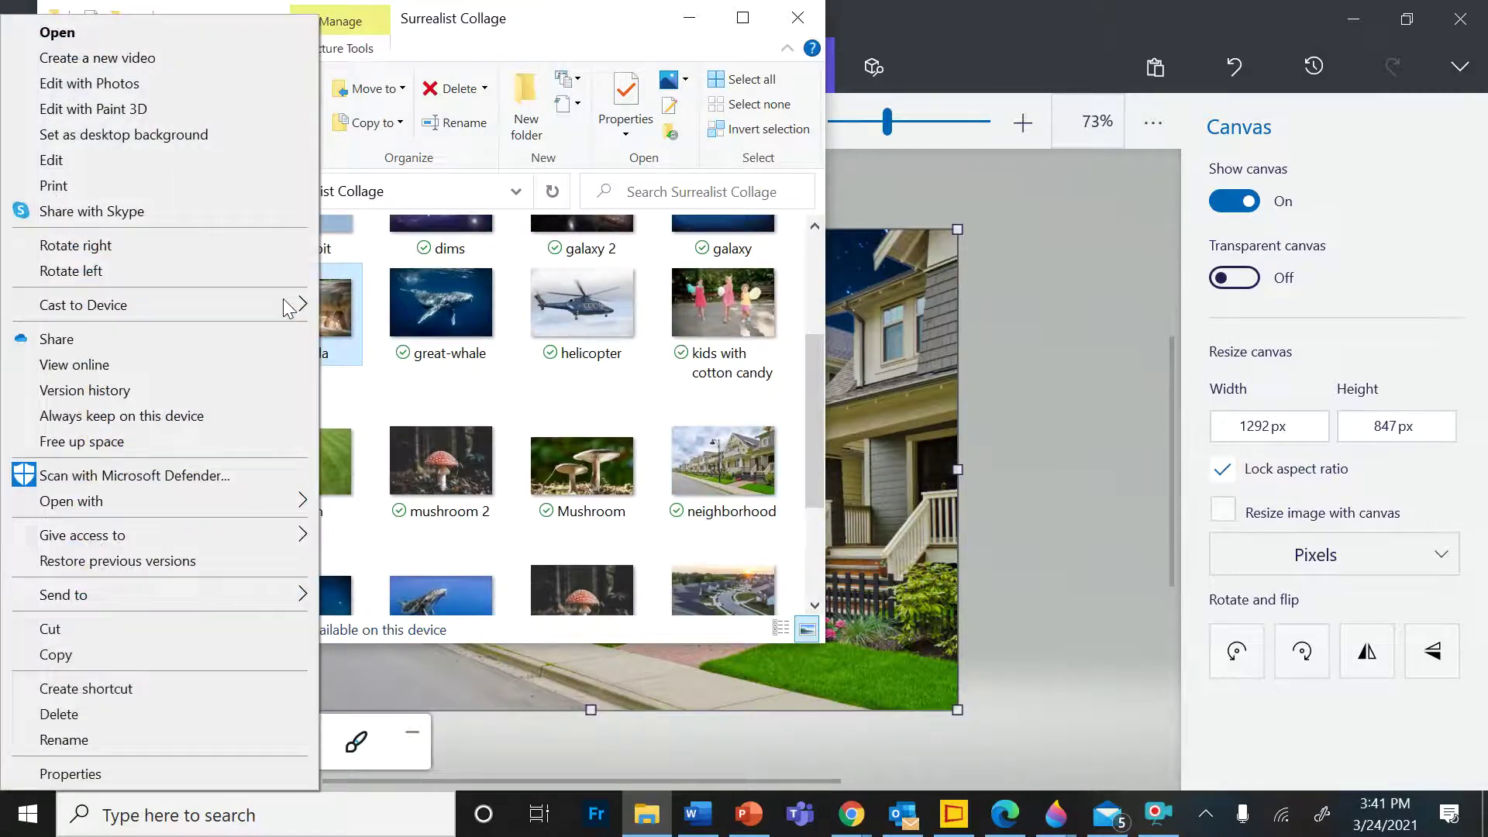
pyautogui.click(100, 118)
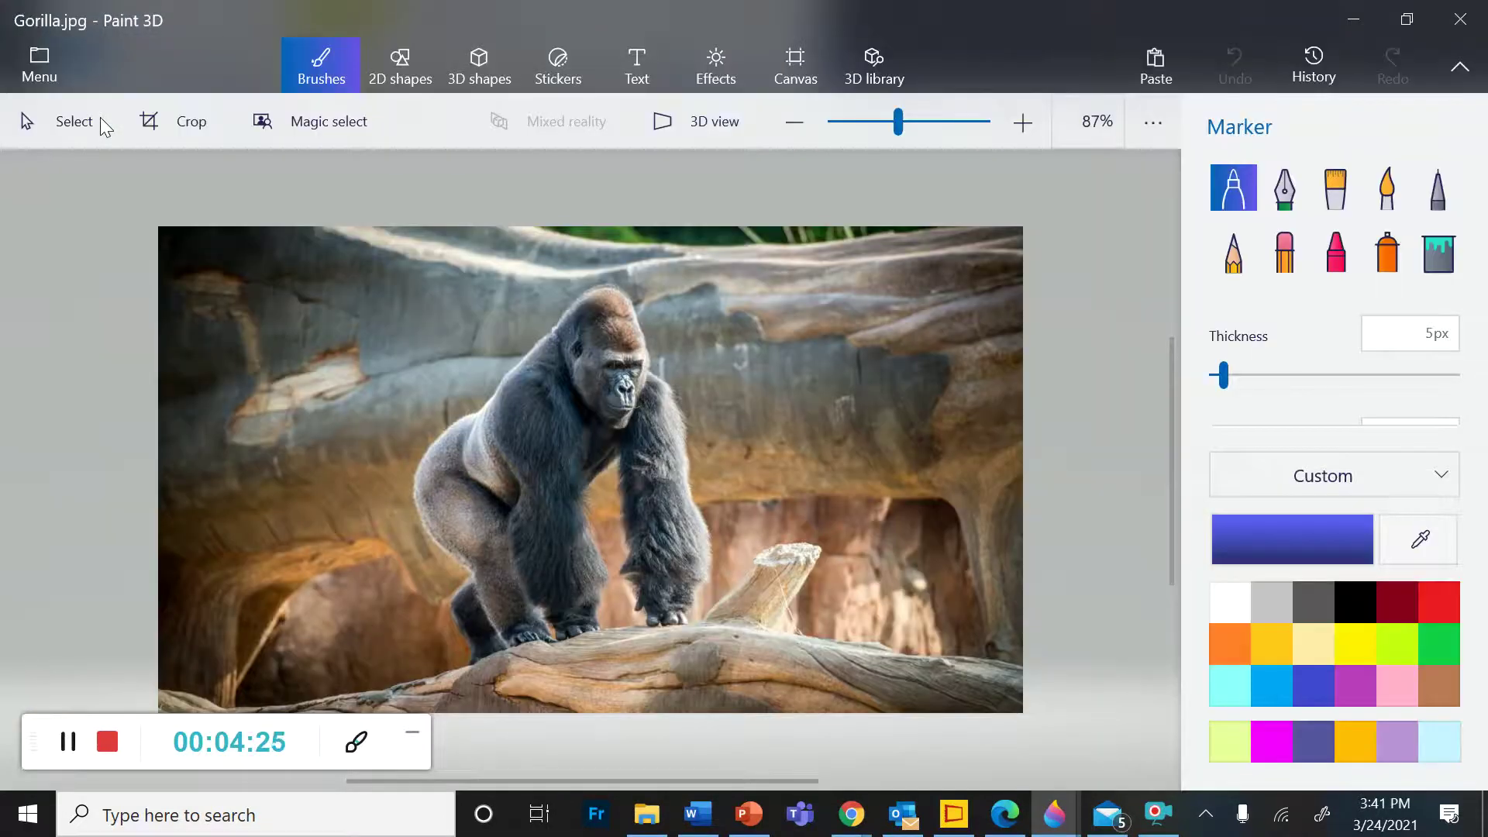
# Start Magic select and frame the box tightly around the gorilla on all four sides.
pyautogui.click(308, 122)
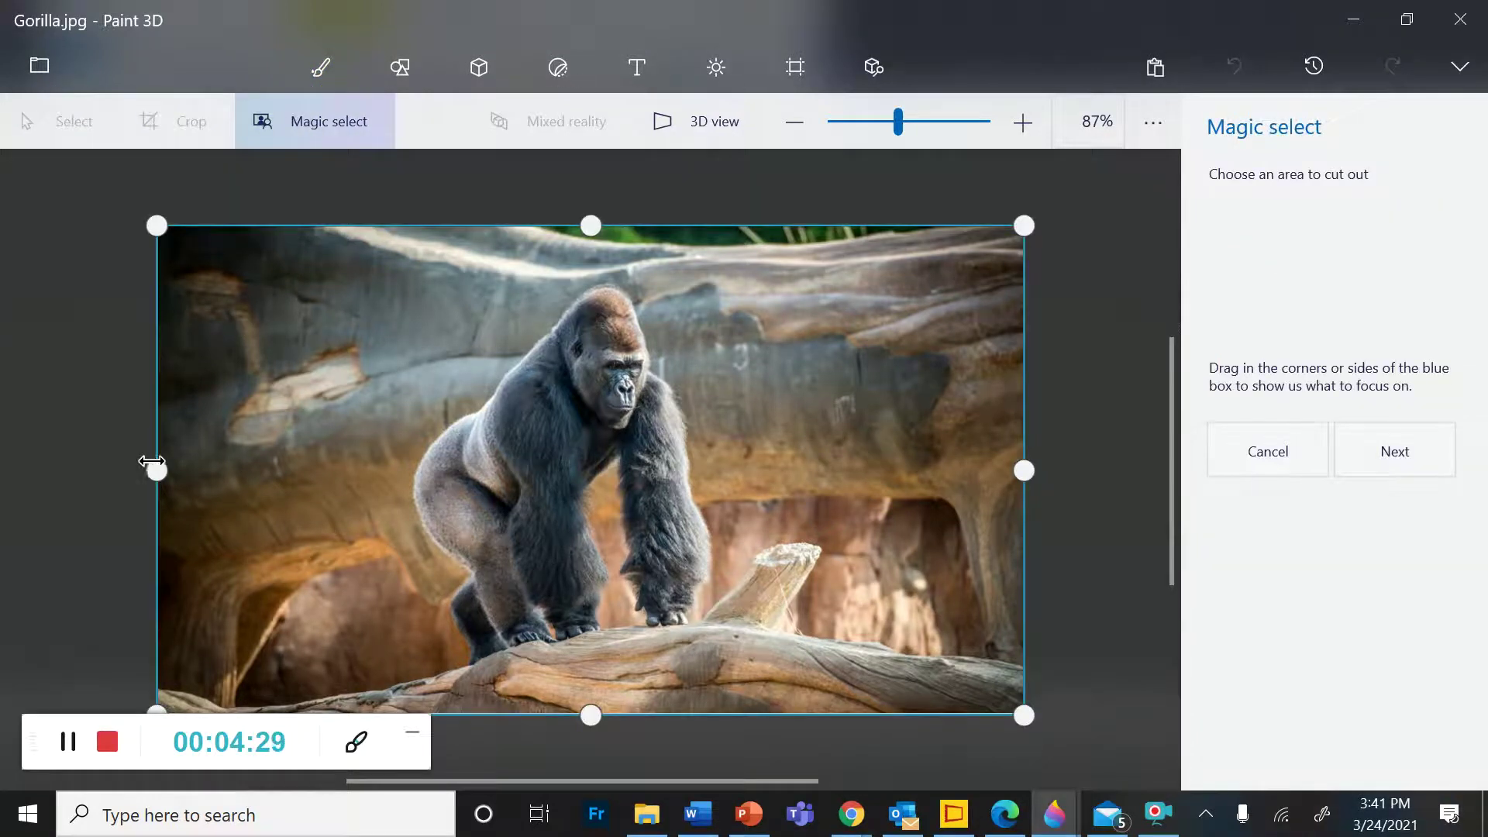
pyautogui.moveTo(158, 471); pyautogui.dragTo(414, 480)
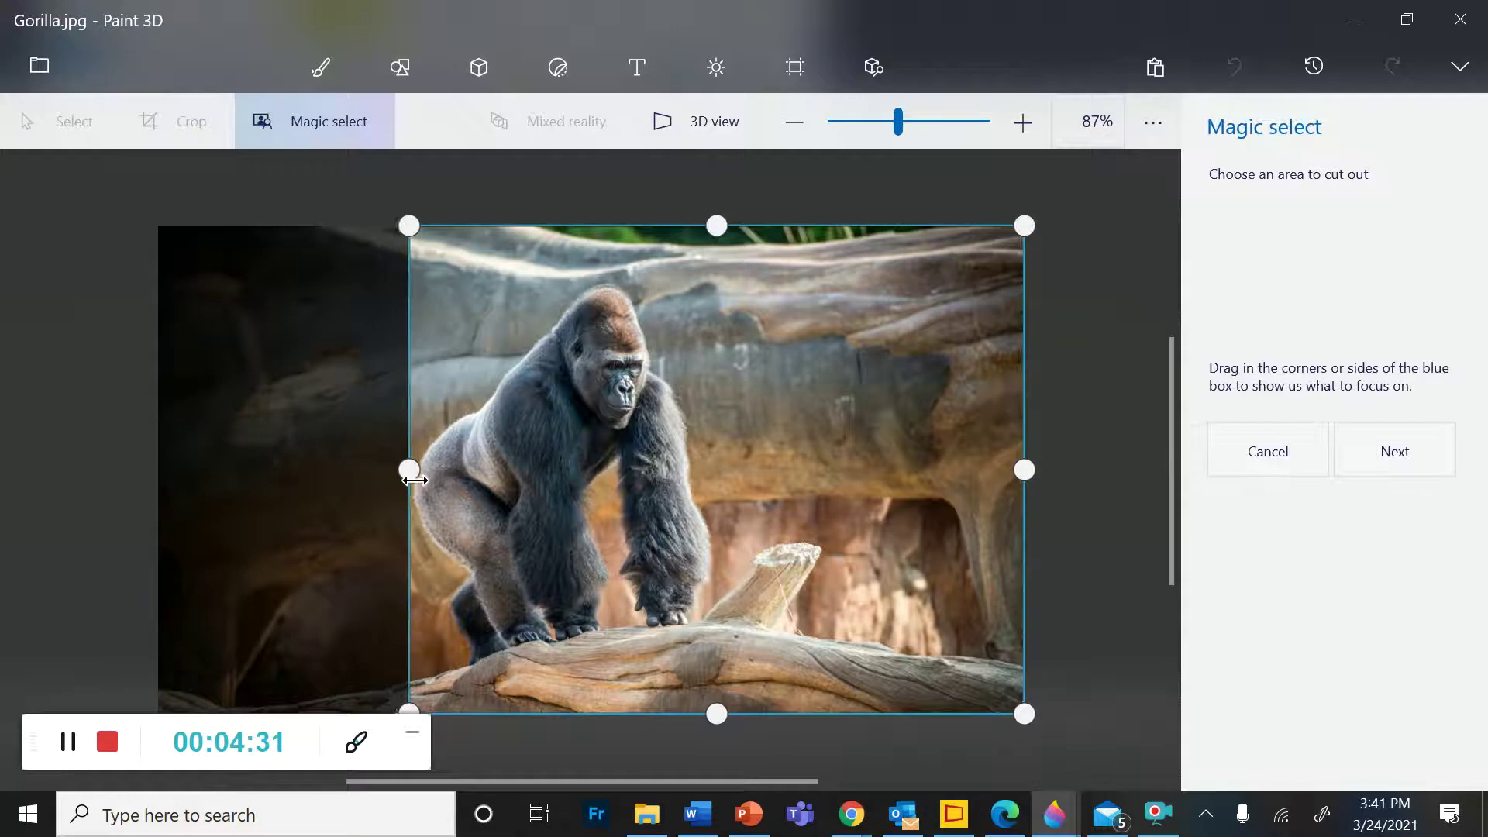
pyautogui.moveTo(1045, 465); pyautogui.dragTo(727, 456)
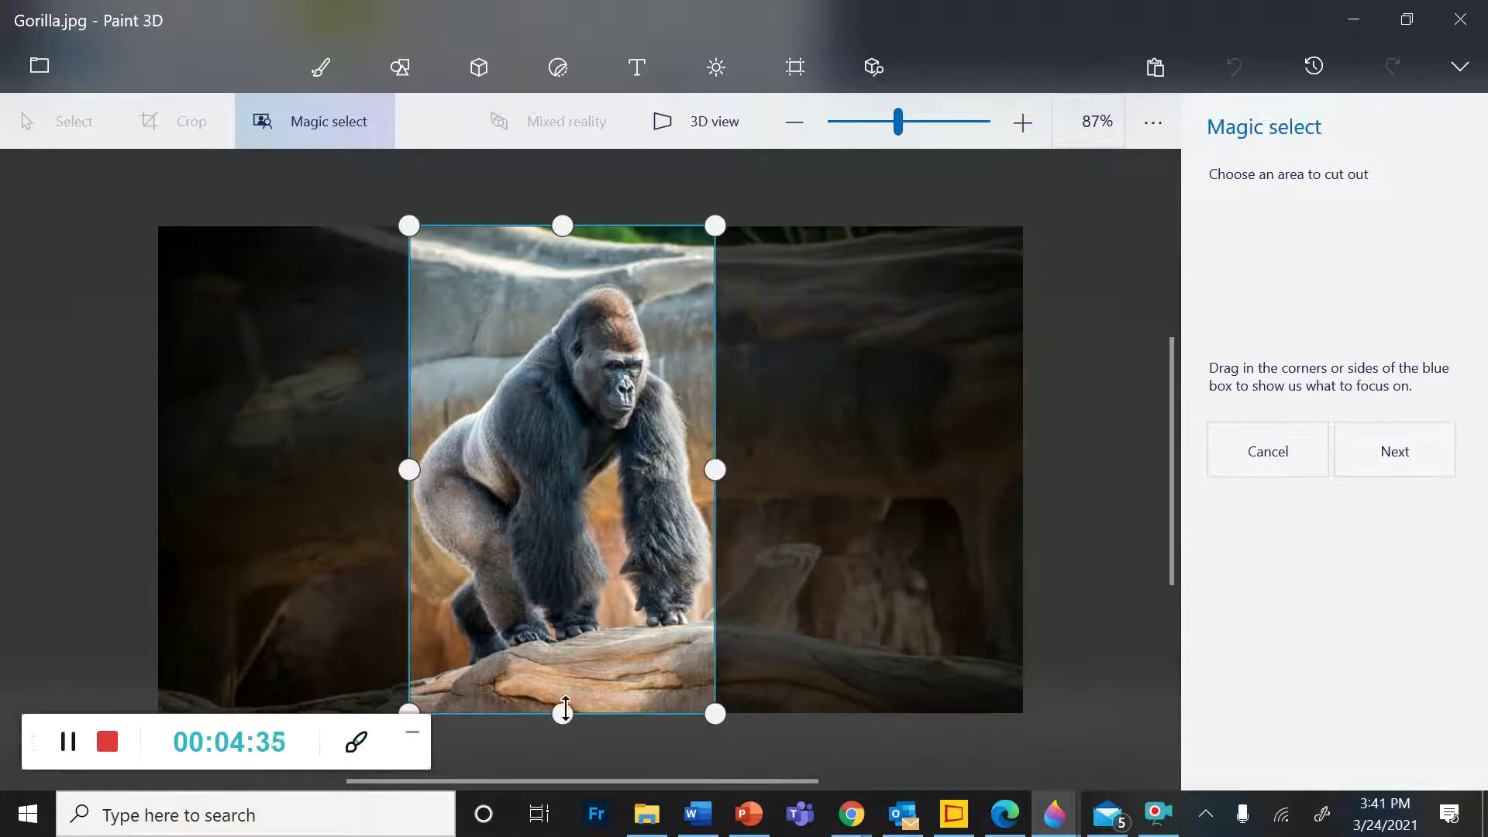
pyautogui.moveTo(565, 708); pyautogui.dragTo(567, 662)
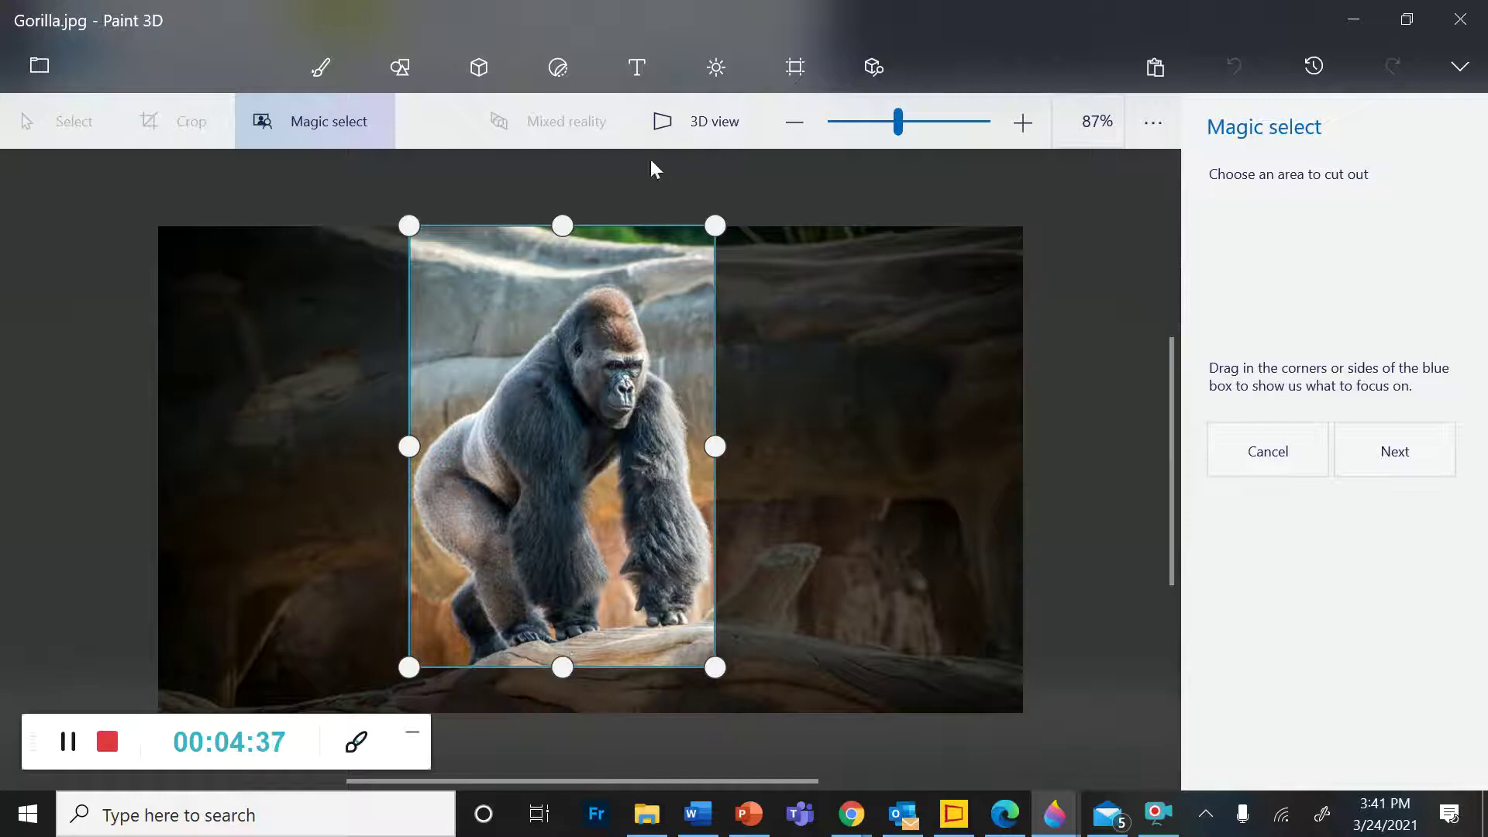
pyautogui.moveTo(574, 228); pyautogui.dragTo(570, 279)
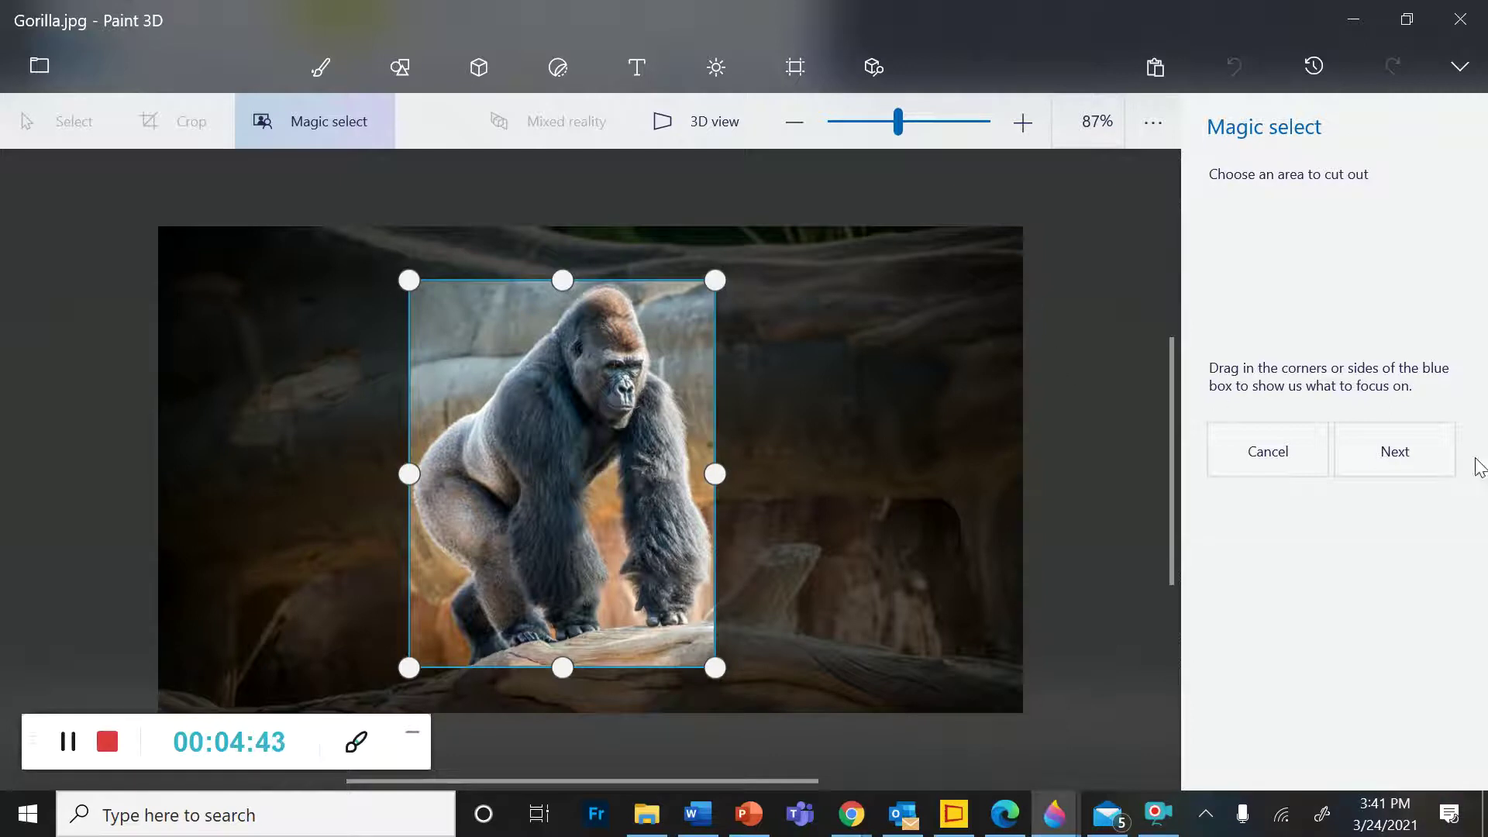
# Detect the gorilla and add the top of its head and its hand to the cutout.
pyautogui.click(1415, 465)
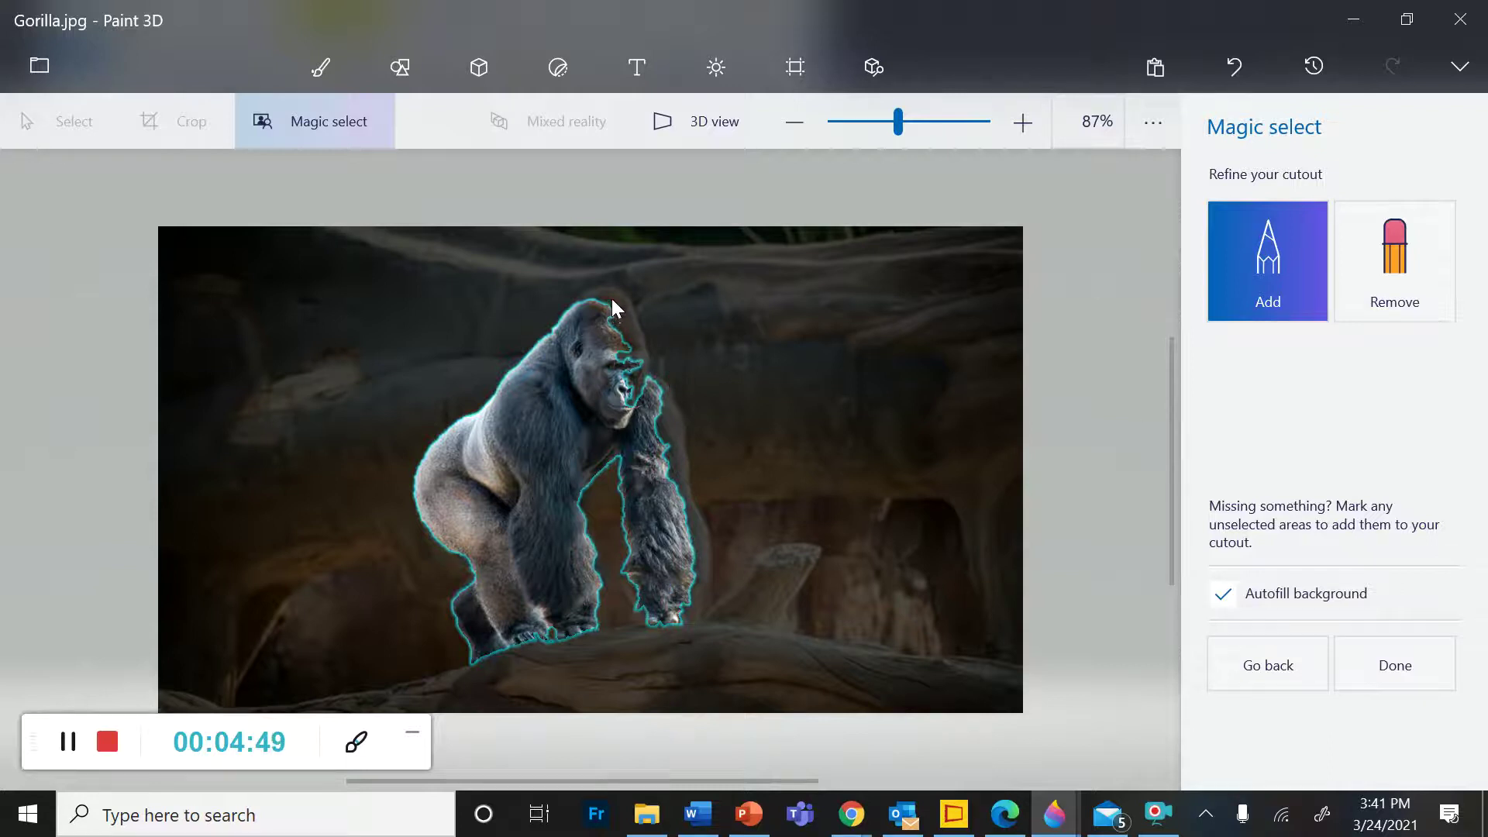
pyautogui.moveTo(611, 300); pyautogui.dragTo(617, 307)
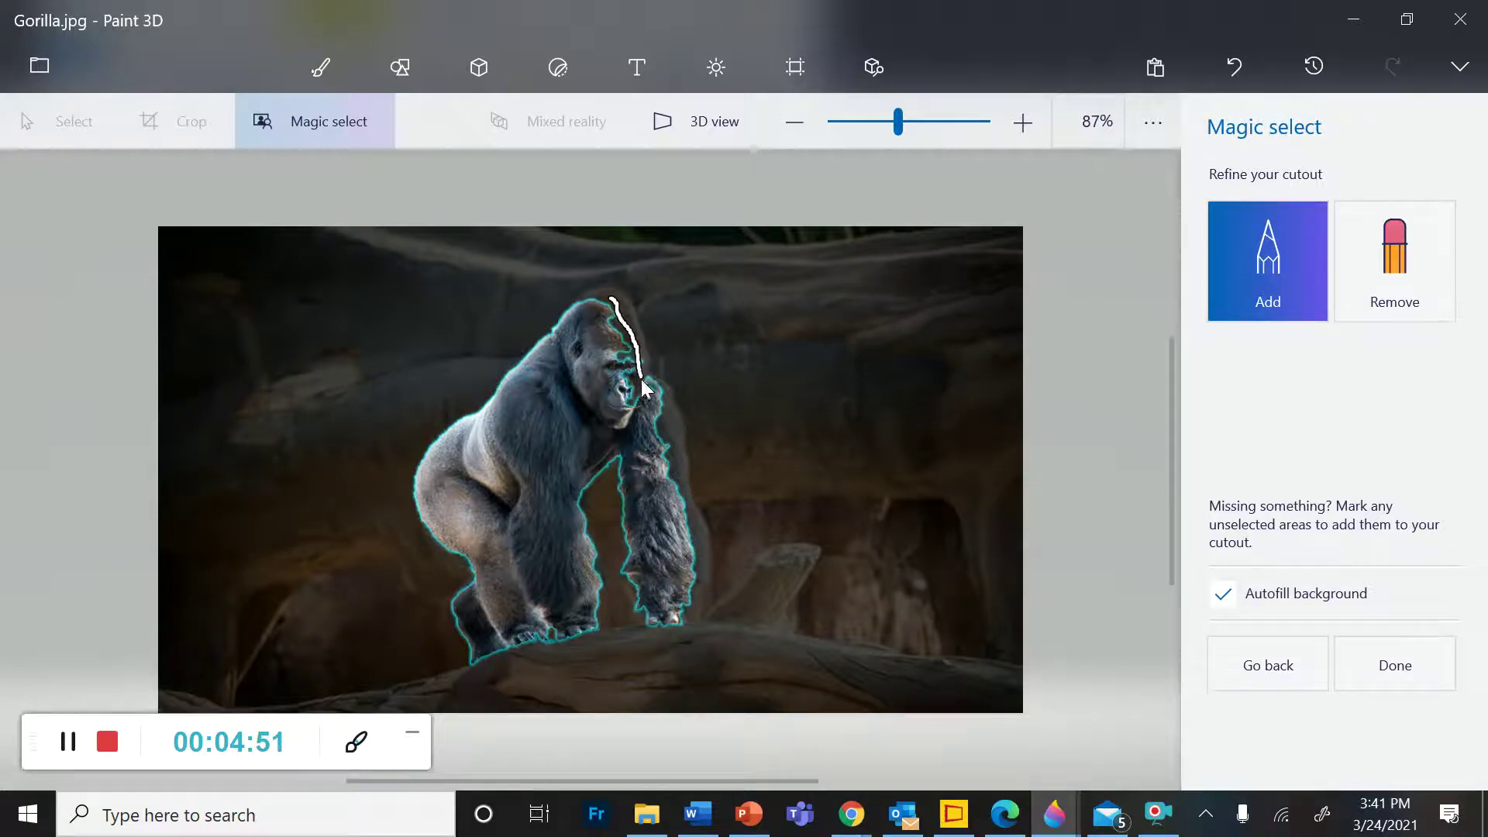
pyautogui.moveTo(643, 385); pyautogui.dragTo(643, 384)
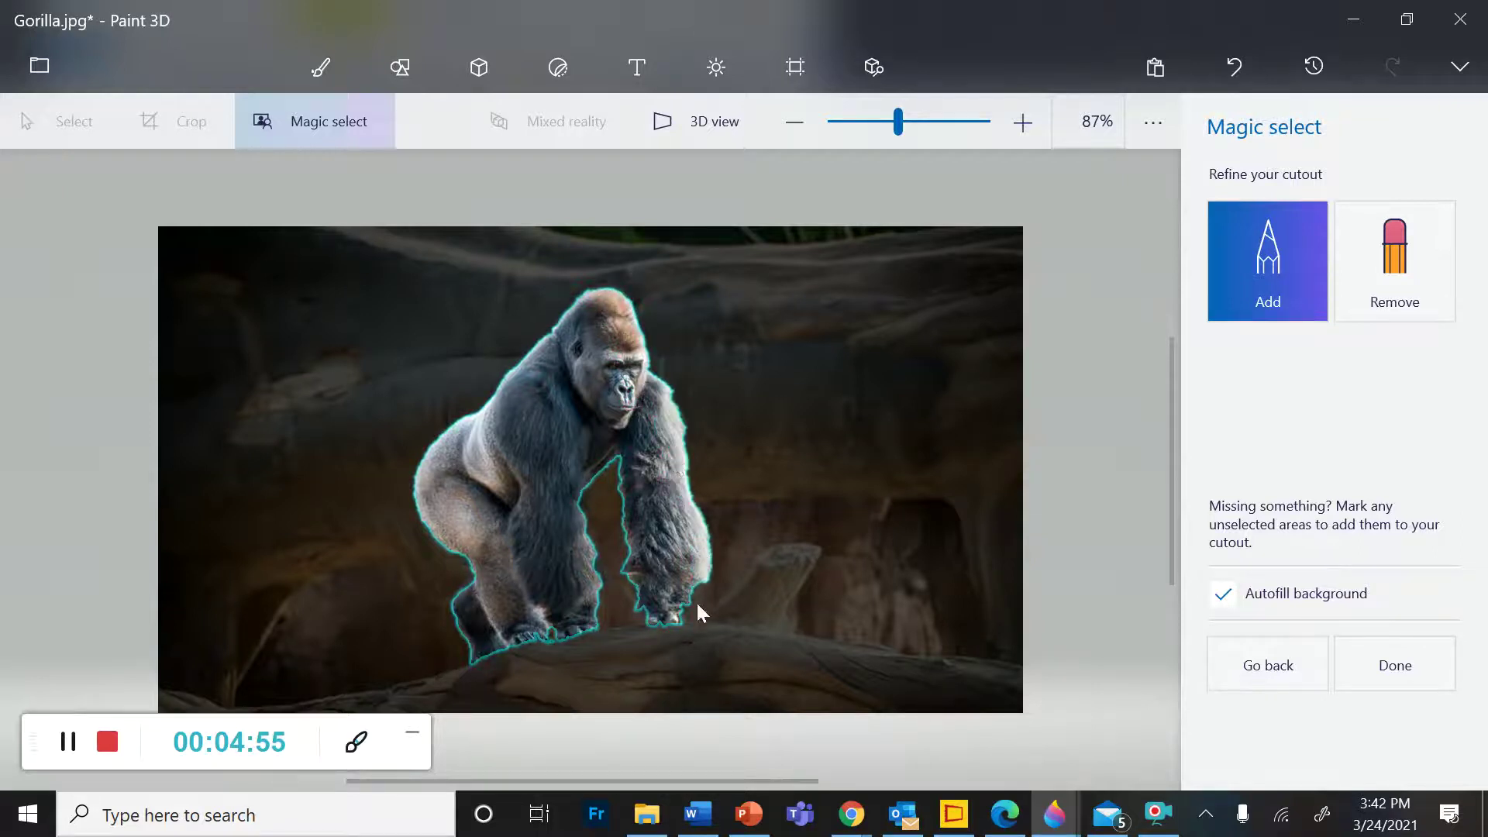
pyautogui.moveTo(689, 605); pyautogui.dragTo(688, 604)
# Accept the gorilla cutout and copy it.
pyautogui.click(1395, 666)
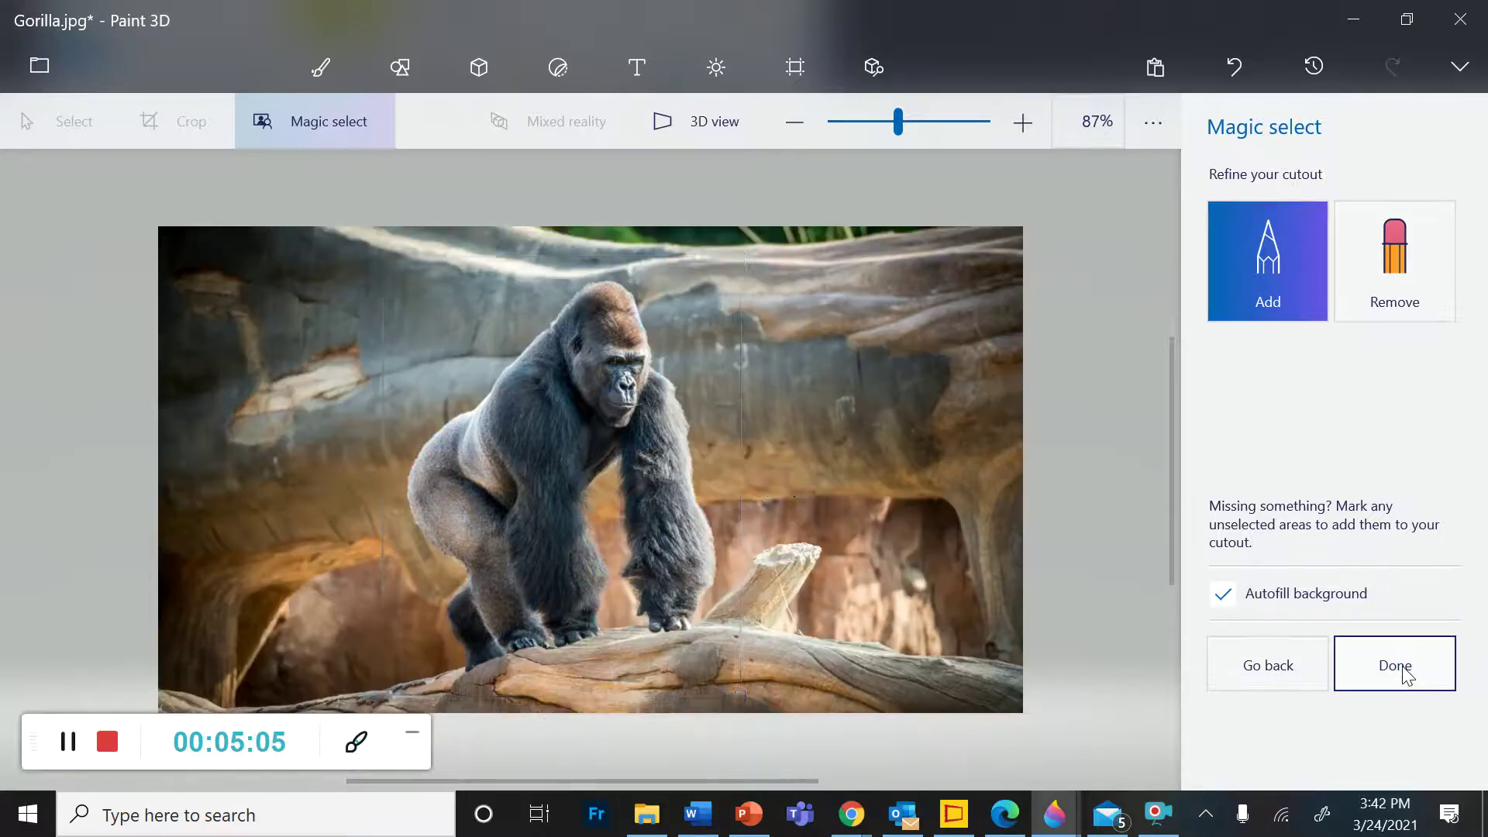
pyautogui.rightClick(563, 406)
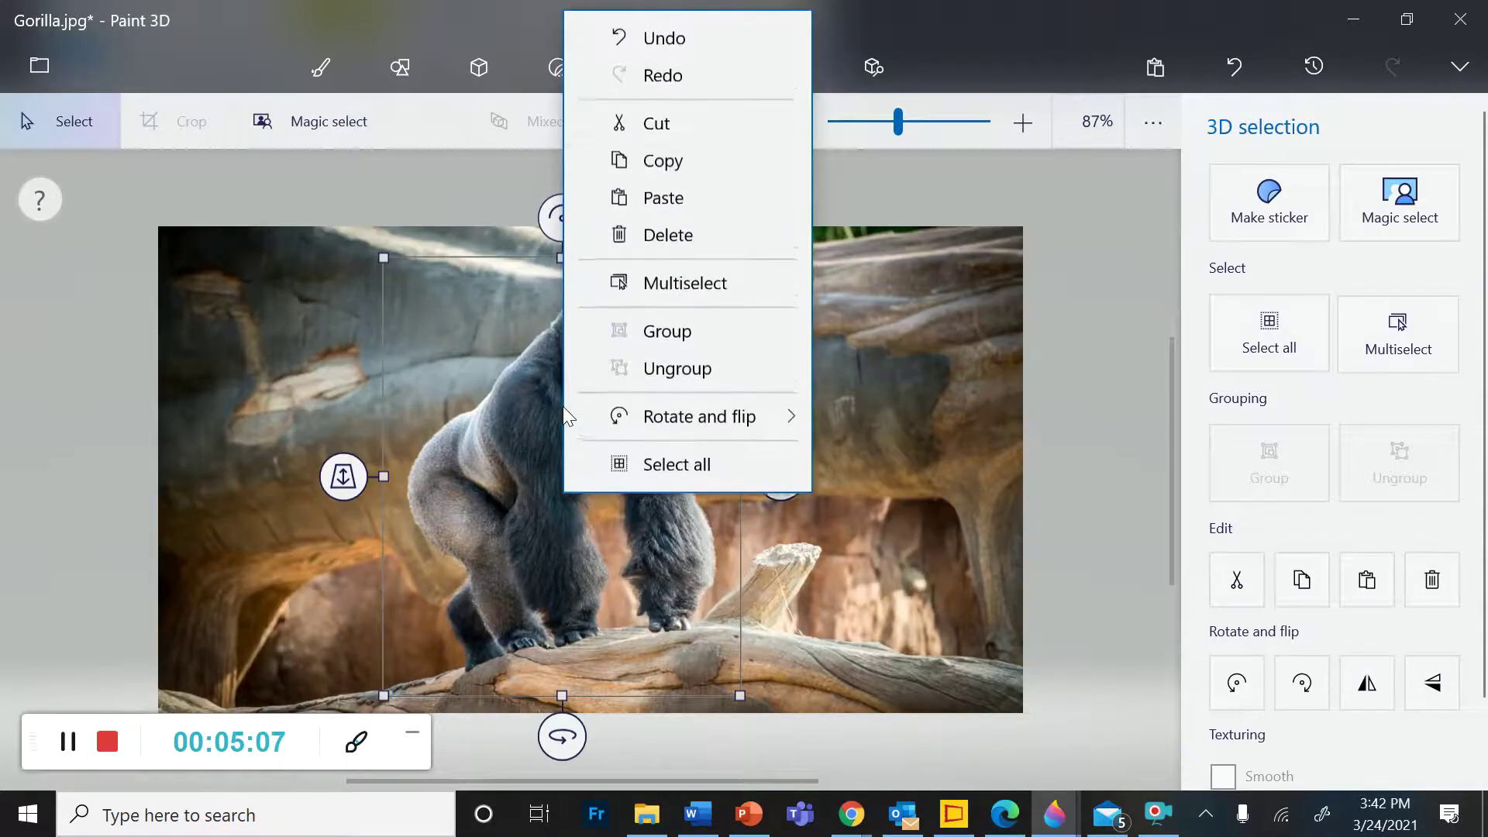
pyautogui.click(693, 155)
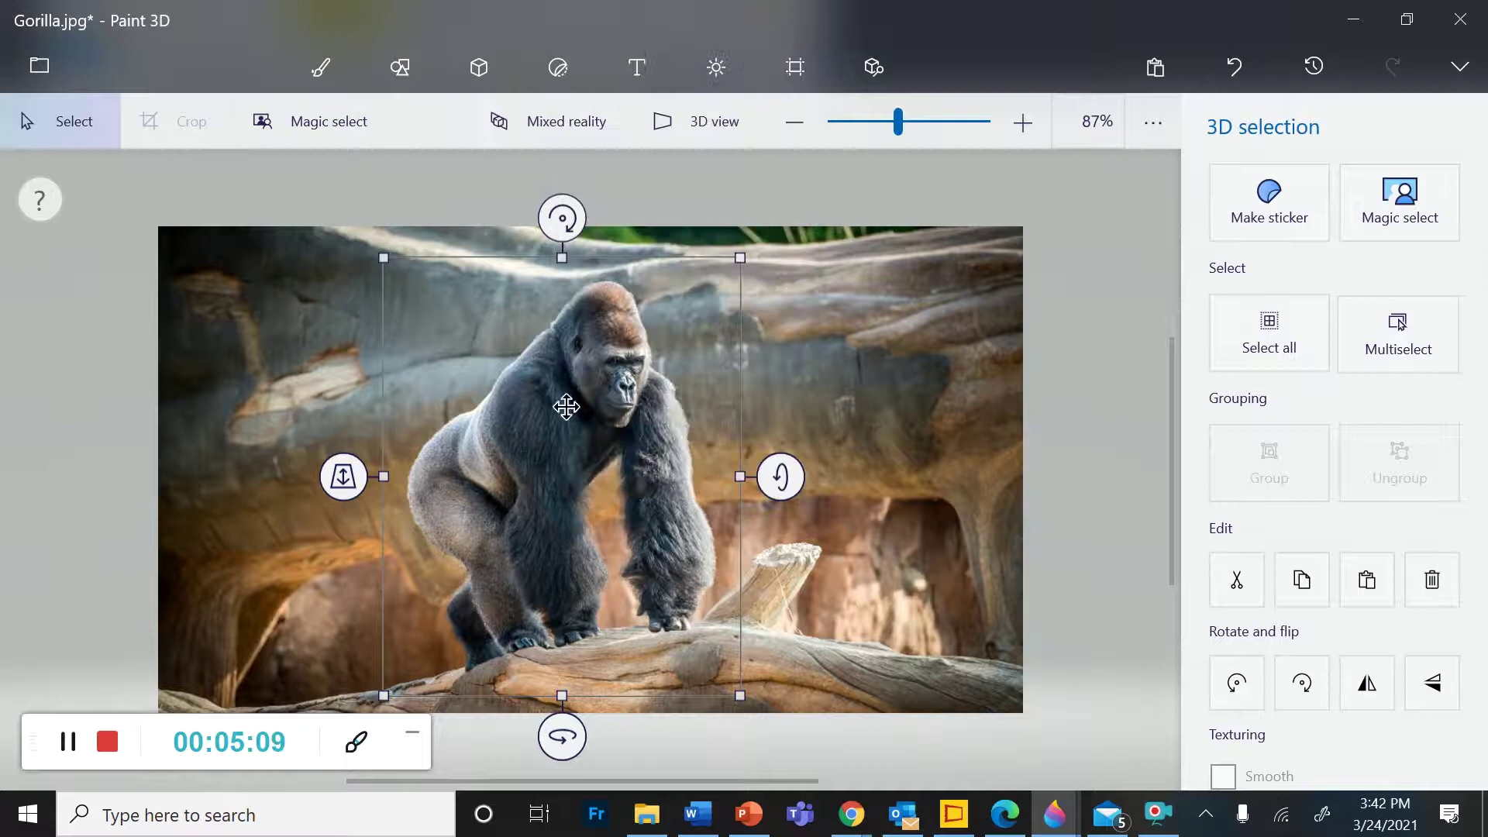
pyautogui.moveTo(565, 405); pyautogui.dragTo(534, 411)
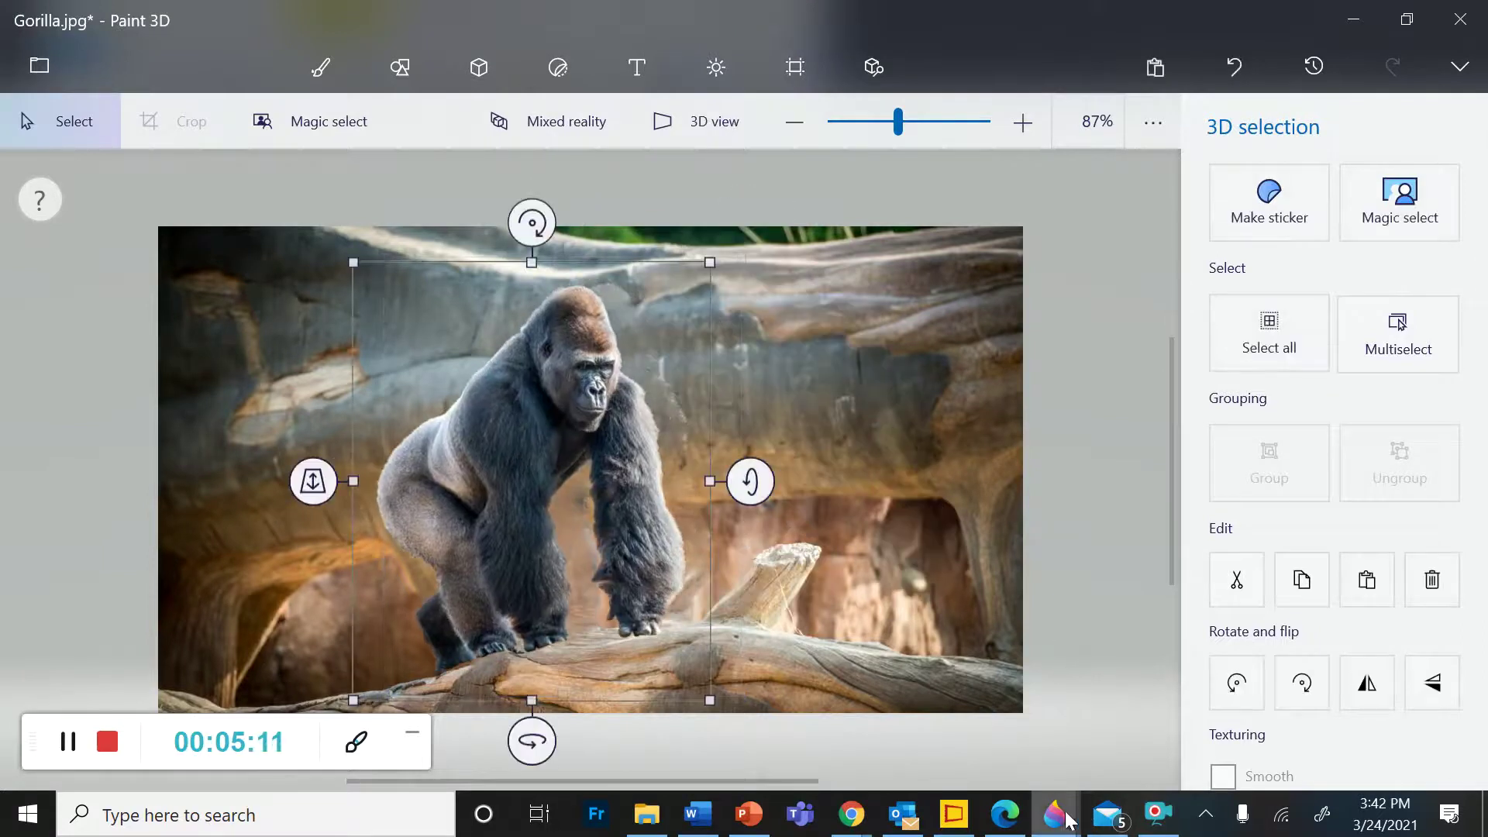
# Paste the gorilla cutout into the street scene collage.
pyautogui.moveTo(1068, 818)
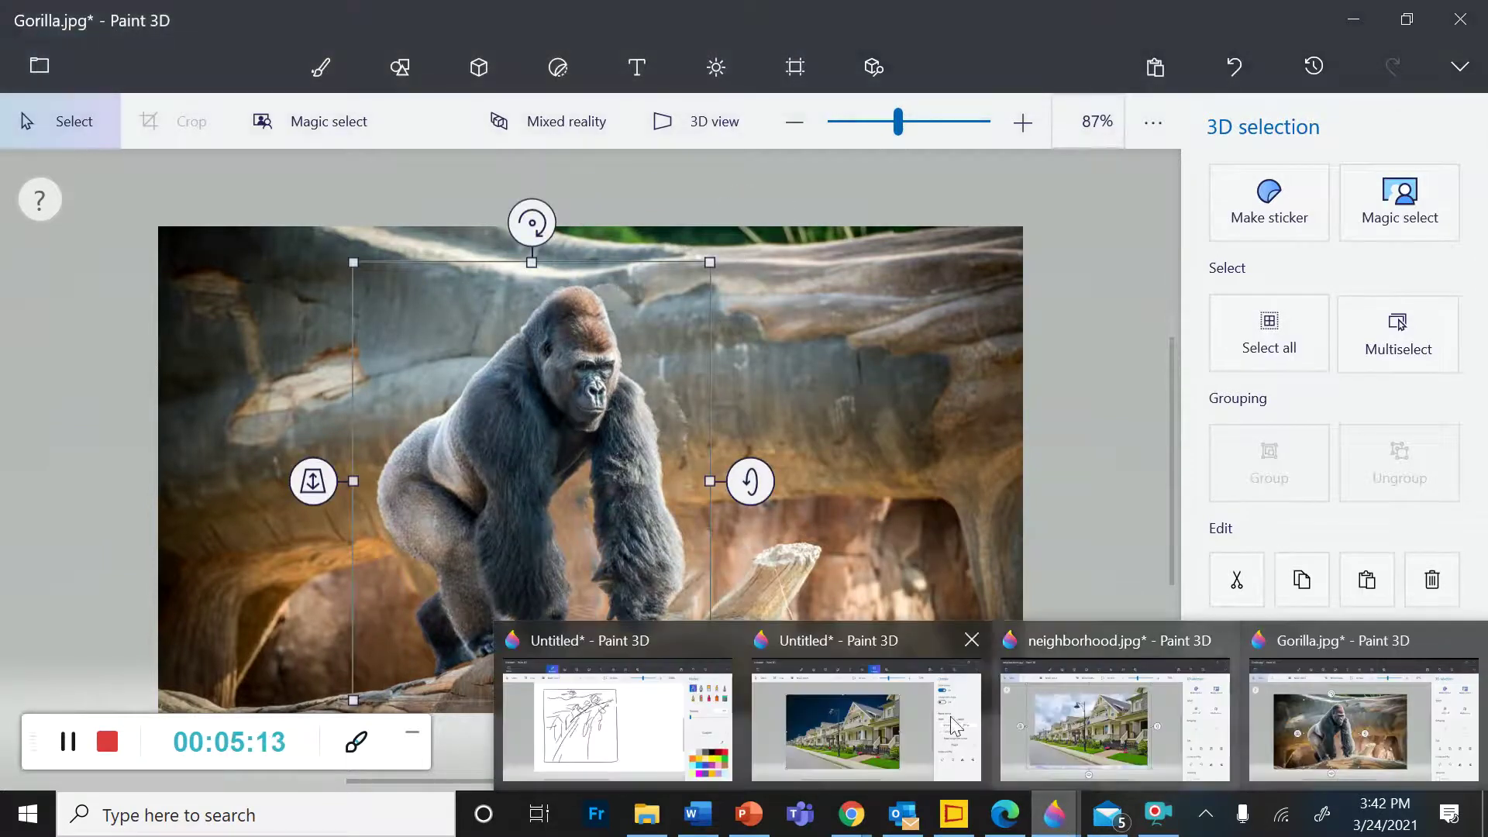
pyautogui.click(955, 727)
pyautogui.rightClick(489, 502)
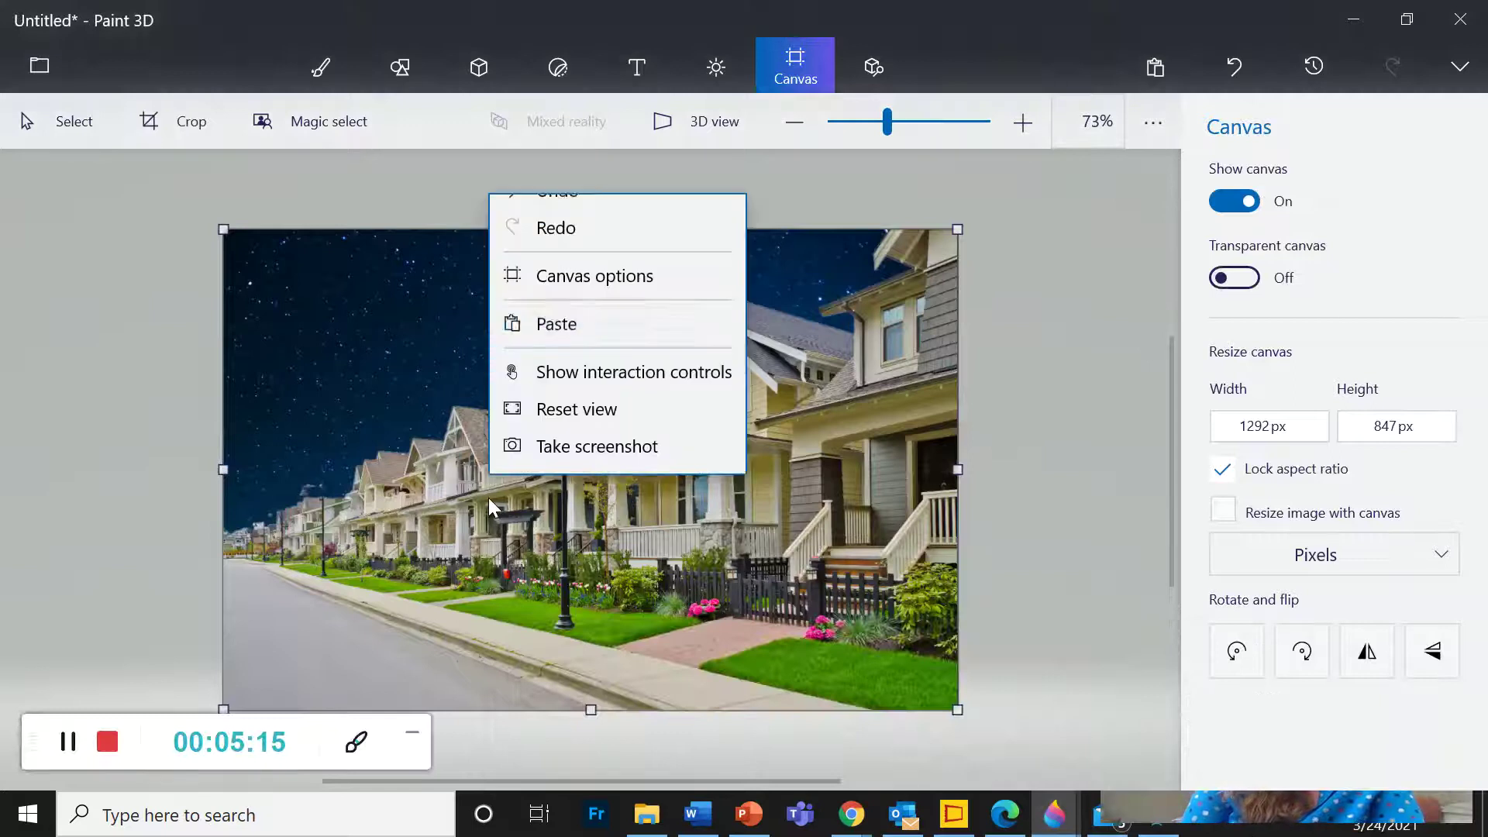
pyautogui.click(555, 351)
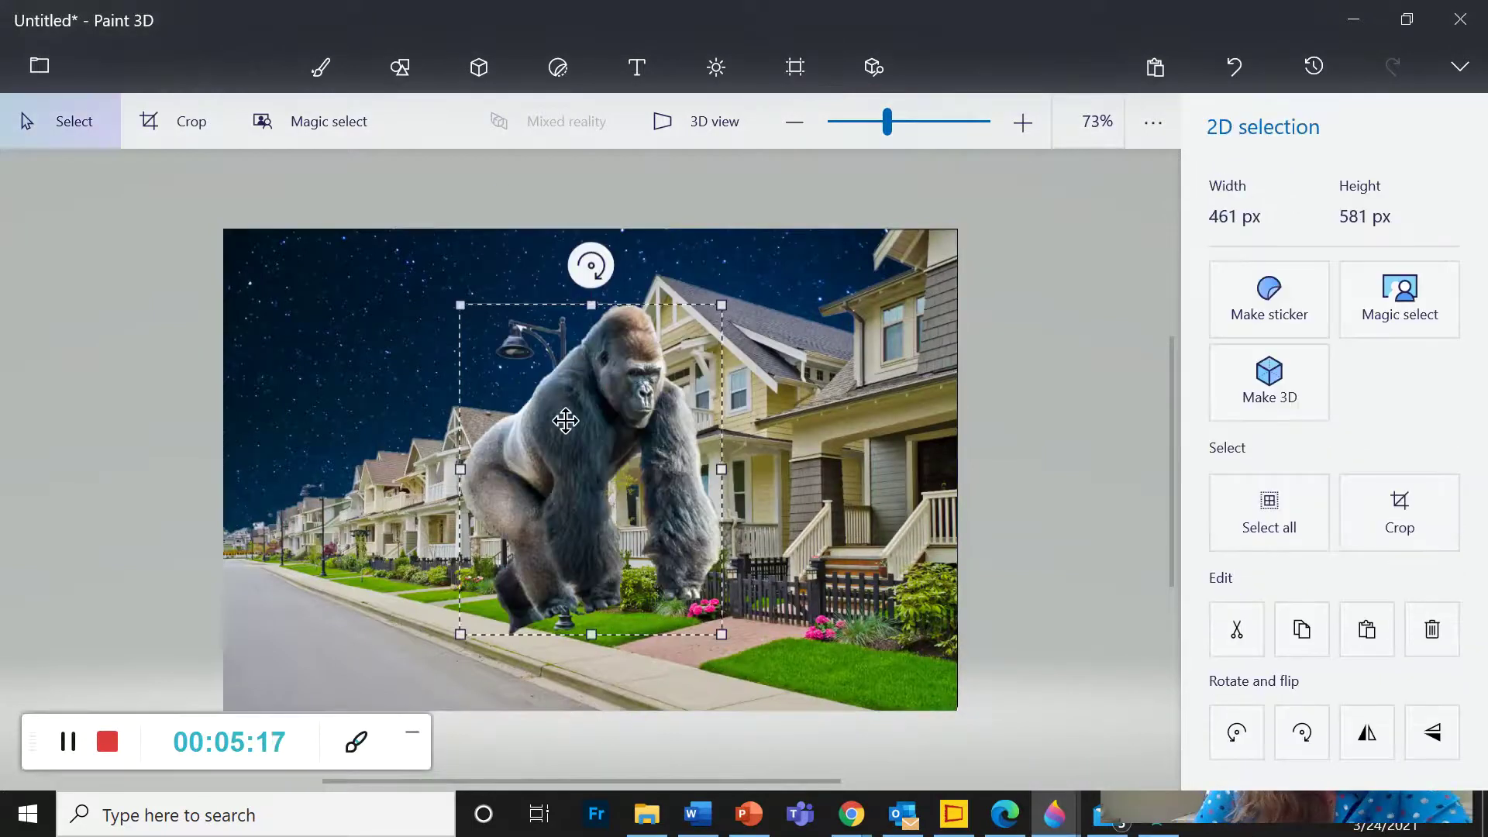
# Shrink the gorilla to roughly 318 × 397 px and raise it into the sky above the houses.
pyautogui.moveTo(564, 421); pyautogui.dragTo(416, 542)
pyautogui.moveTo(313, 423); pyautogui.dragTo(242, 365)
pyautogui.moveTo(402, 468); pyautogui.dragTo(405, 405)
pyautogui.moveTo(253, 688); pyautogui.dragTo(385, 549)
pyautogui.moveTo(411, 428); pyautogui.dragTo(494, 312)
pyautogui.moveTo(661, 185); pyautogui.dragTo(628, 226)
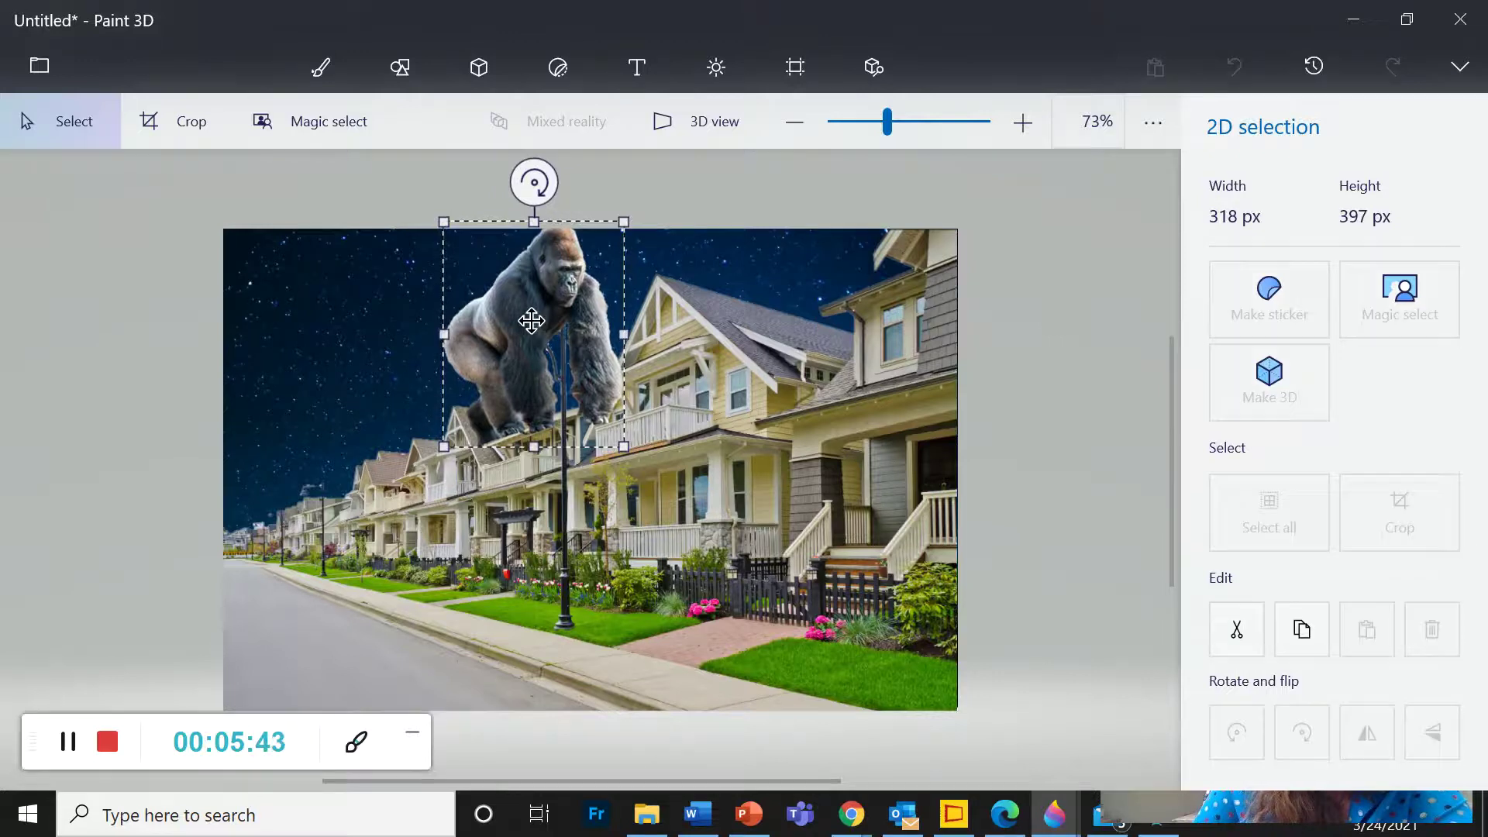
# Shrink the gorilla to about 265 × 279 px in the upper-left sky.
pyautogui.moveTo(532, 319); pyautogui.dragTo(381, 379)
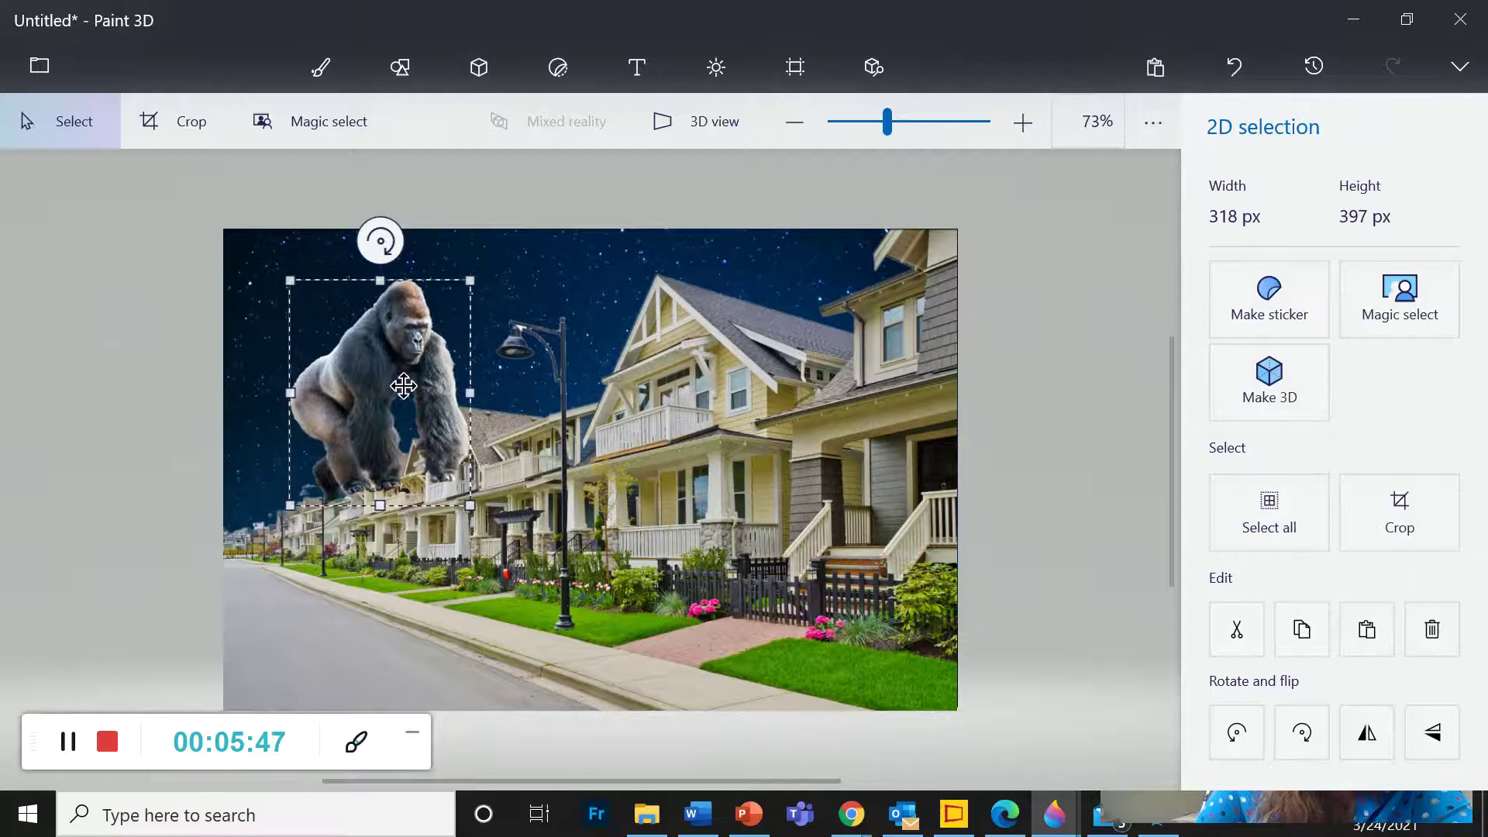
pyautogui.moveTo(470, 504); pyautogui.dragTo(440, 438)
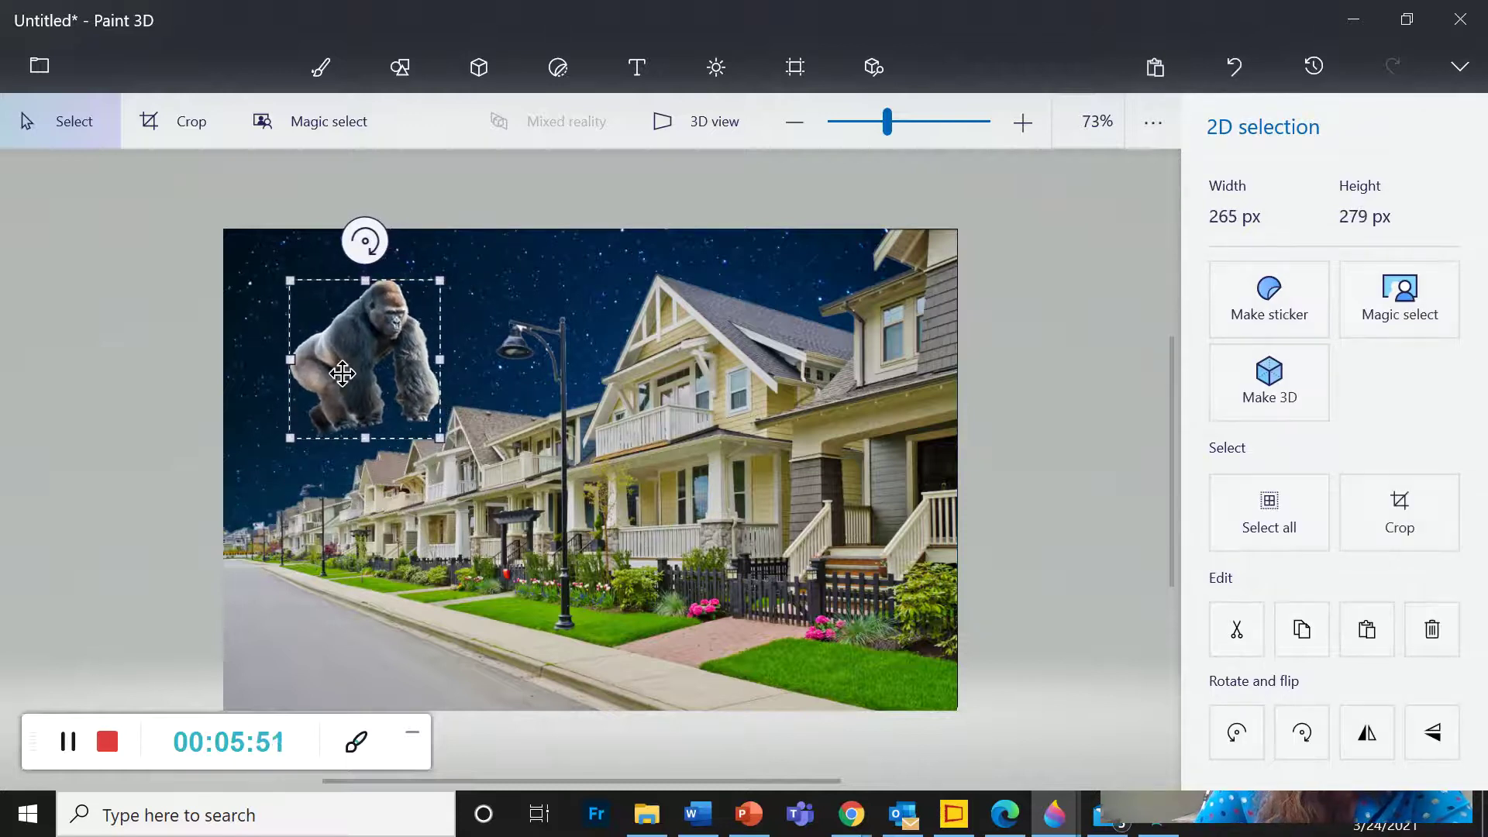
pyautogui.moveTo(342, 374); pyautogui.dragTo(355, 407)
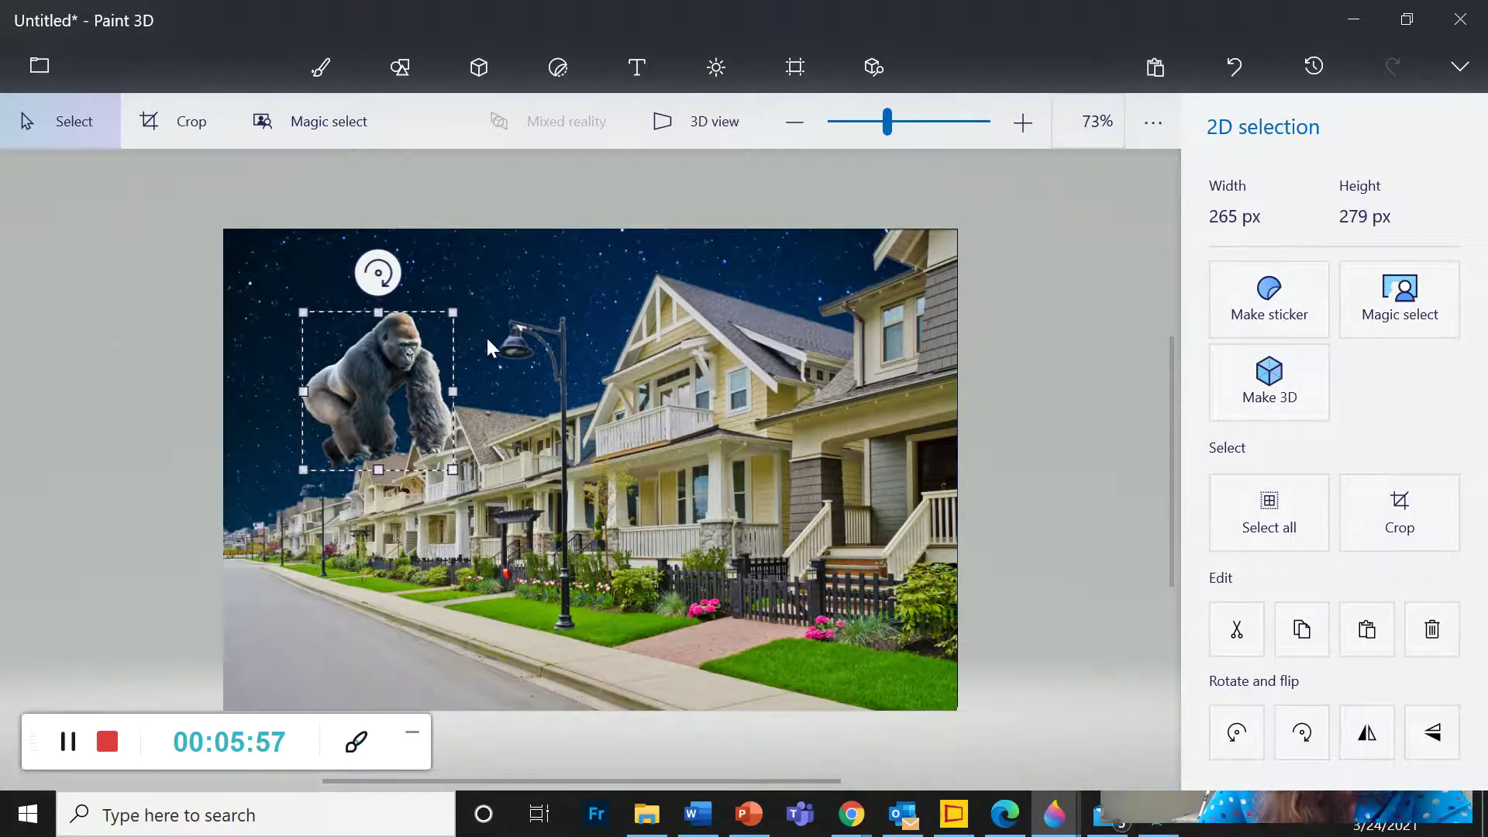
pyautogui.moveTo(402, 378)
pyautogui.mouseDown()
pyautogui.moveTo(424, 353)
pyautogui.moveTo(428, 384)
pyautogui.mouseUp()
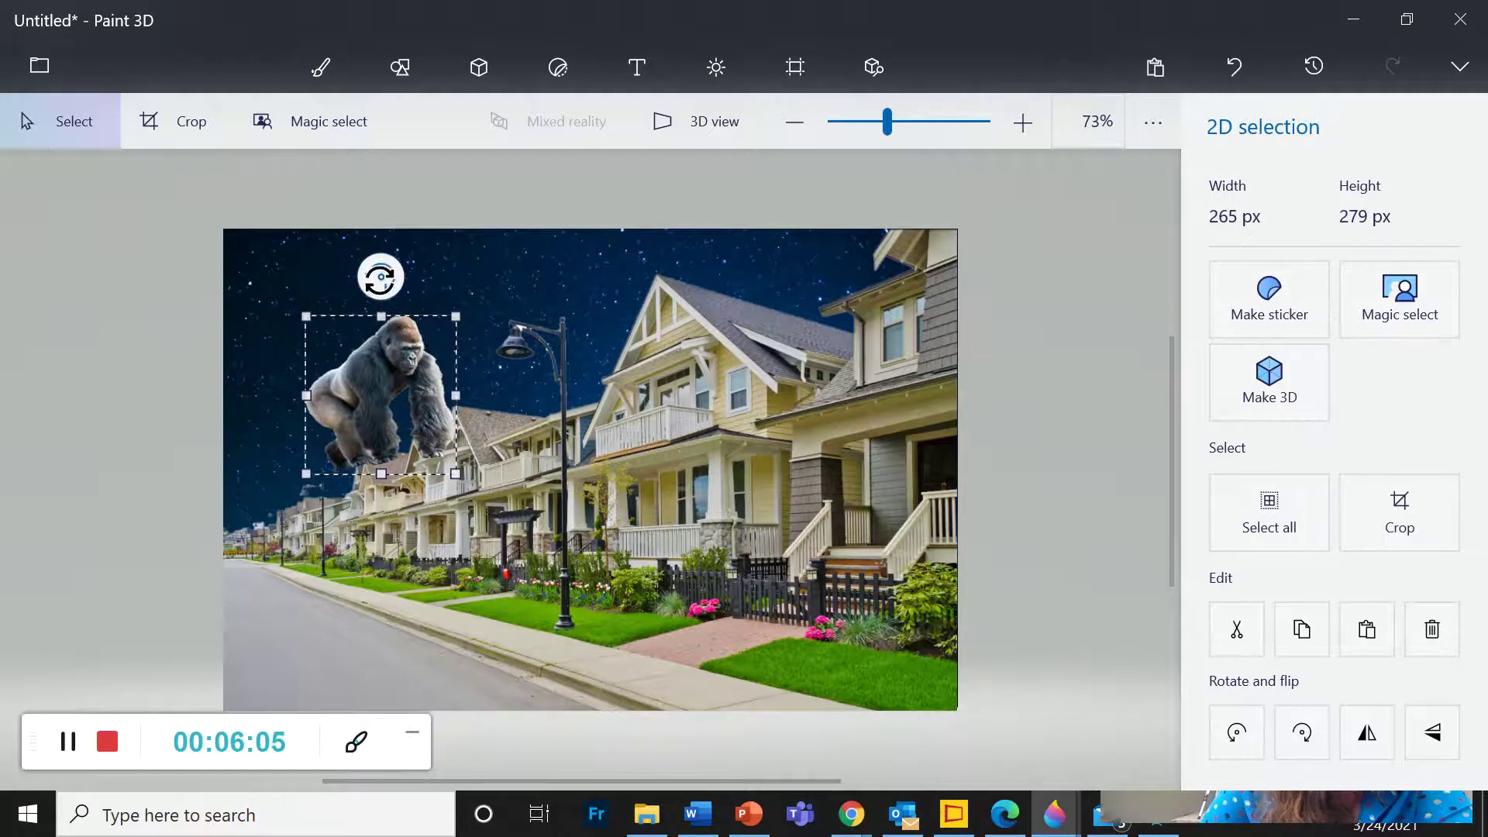
# Tilt the gorilla slightly counter-clockwise and fix it beside the lamppost.
pyautogui.moveTo(380, 278); pyautogui.dragTo(357, 292)
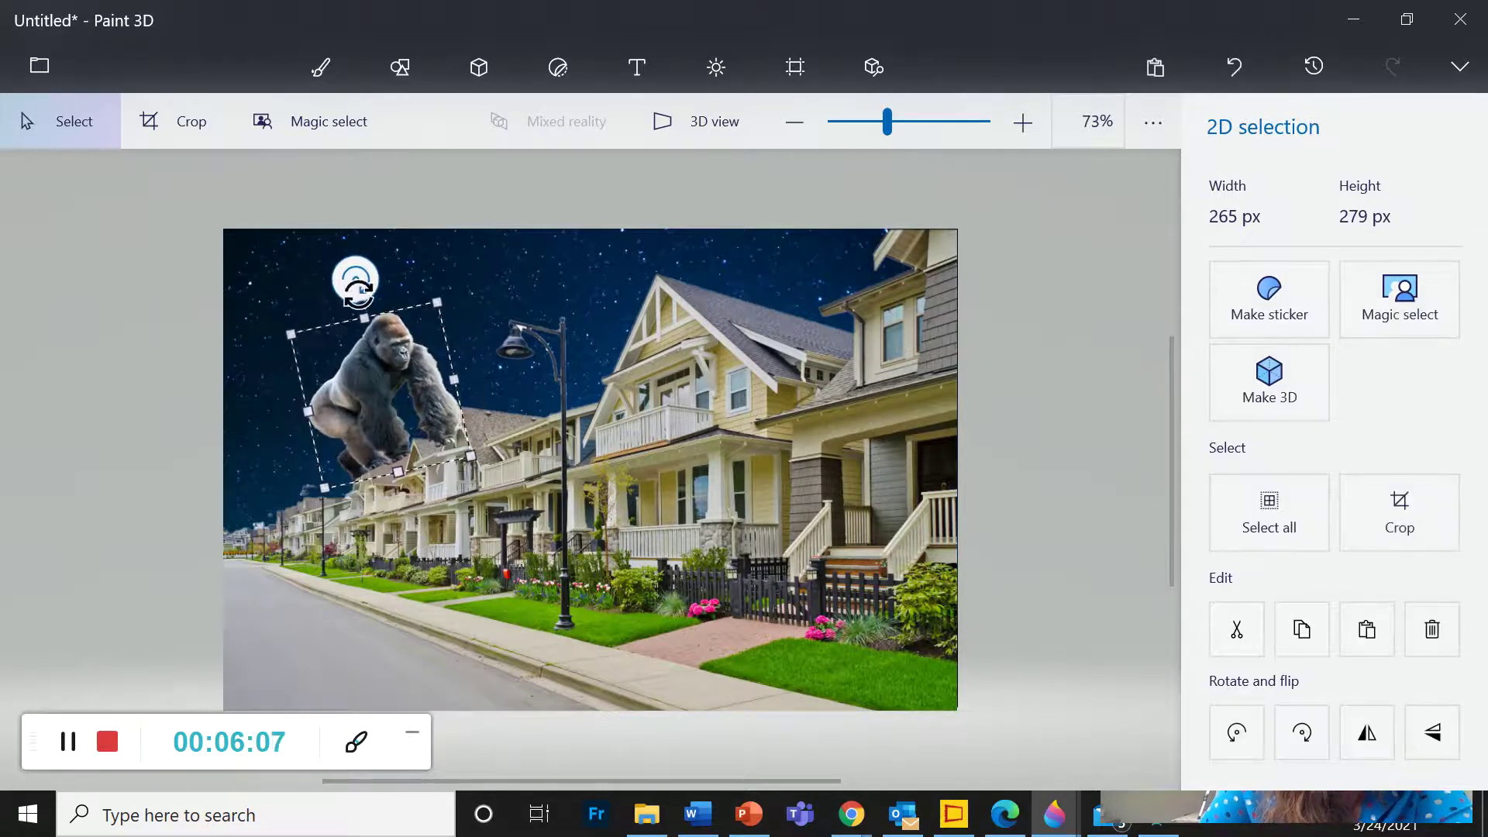
pyautogui.moveTo(396, 344); pyautogui.dragTo(413, 332)
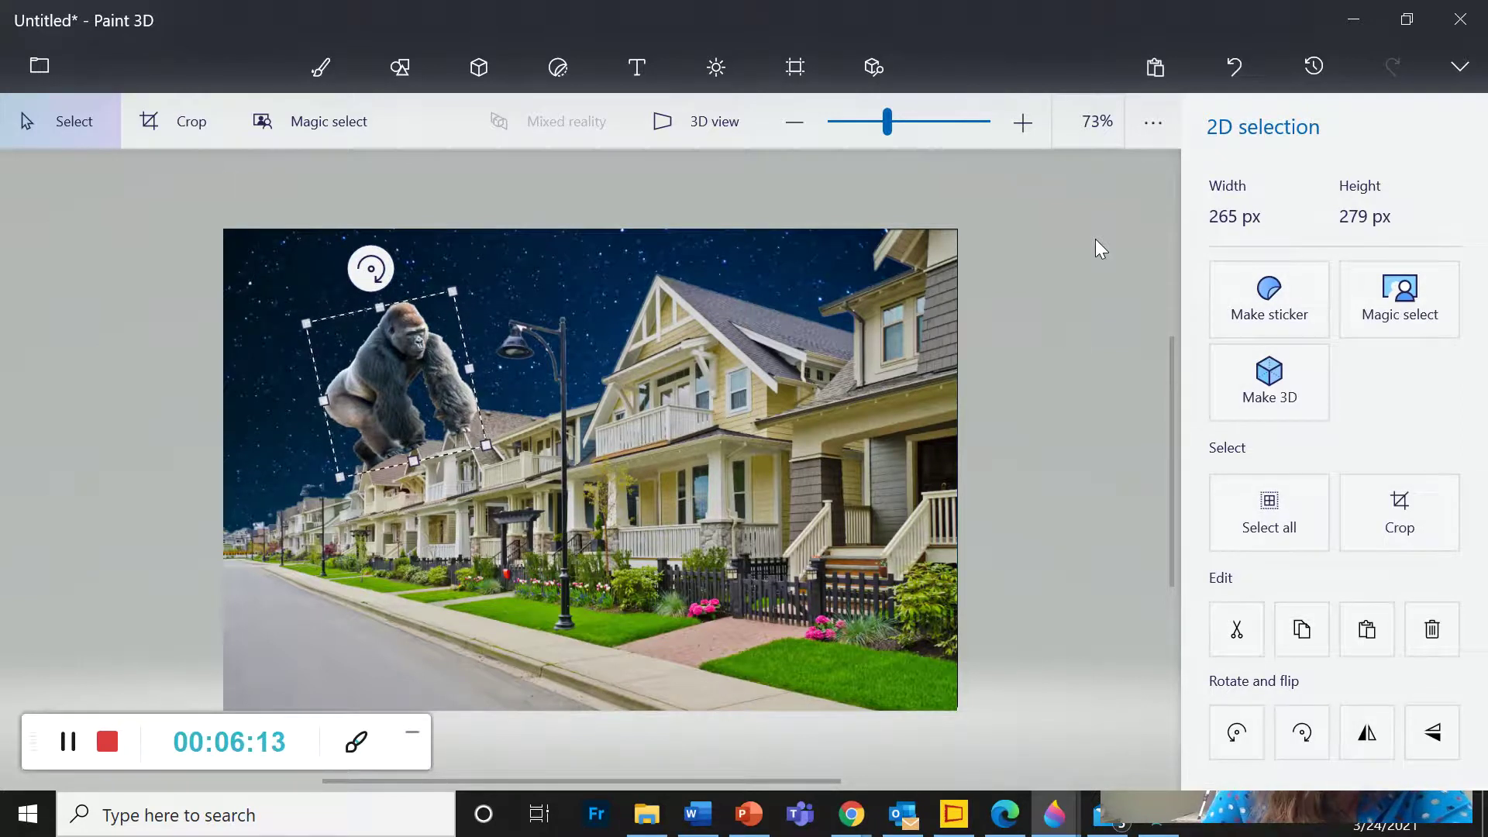
pyautogui.moveTo(452, 379); pyautogui.dragTo(465, 376)
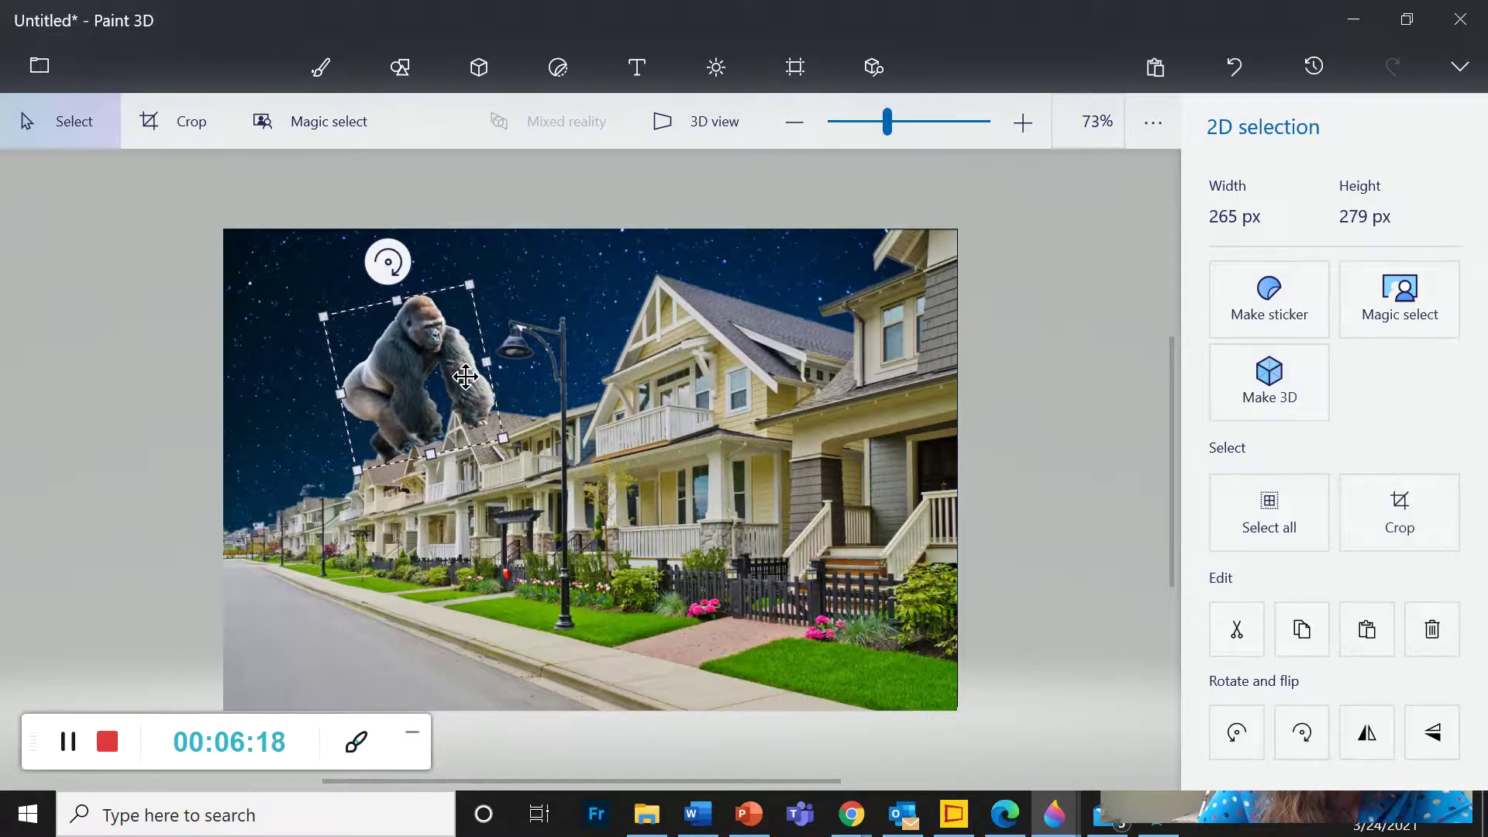
pyautogui.click(1082, 344)
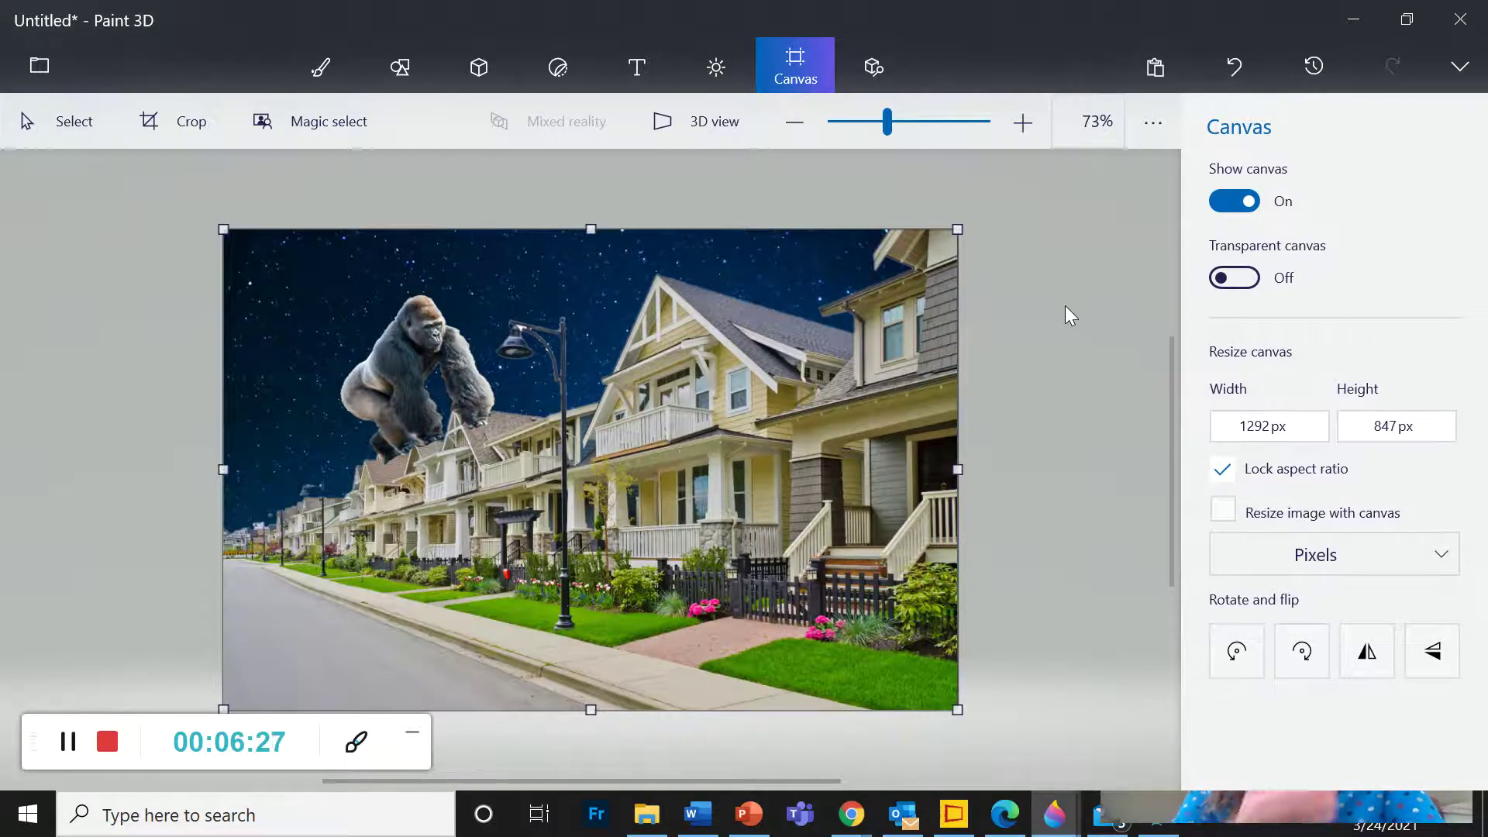
# Paste a second gorilla, shrink it to 81 × 90 px, tilt it, and set it by the far-left road.
pyautogui.rightClick(294, 602)
pyautogui.click(386, 463)
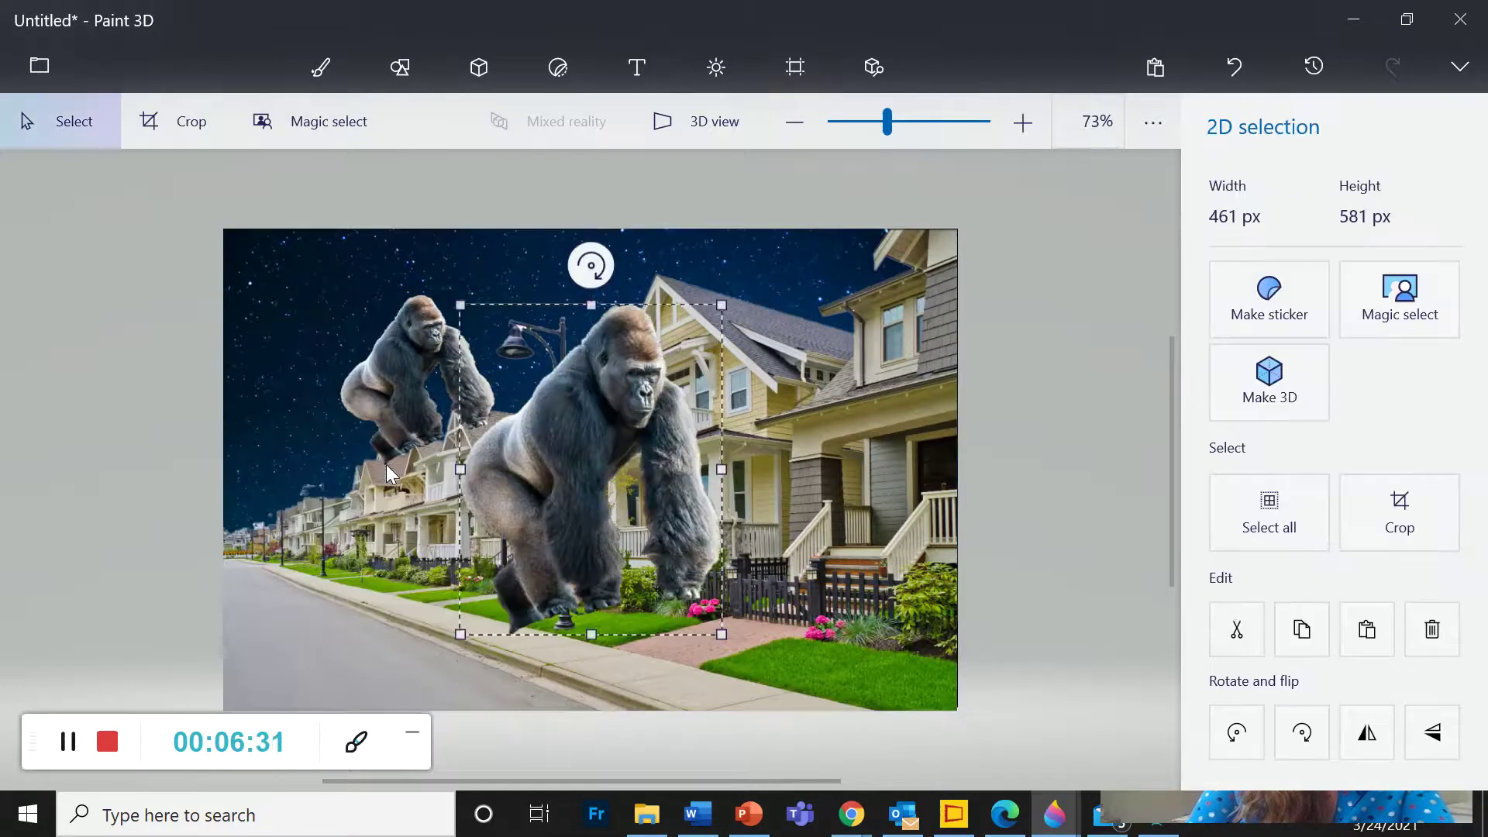
pyautogui.moveTo(721, 633); pyautogui.dragTo(532, 389)
pyautogui.moveTo(500, 331); pyautogui.dragTo(274, 527)
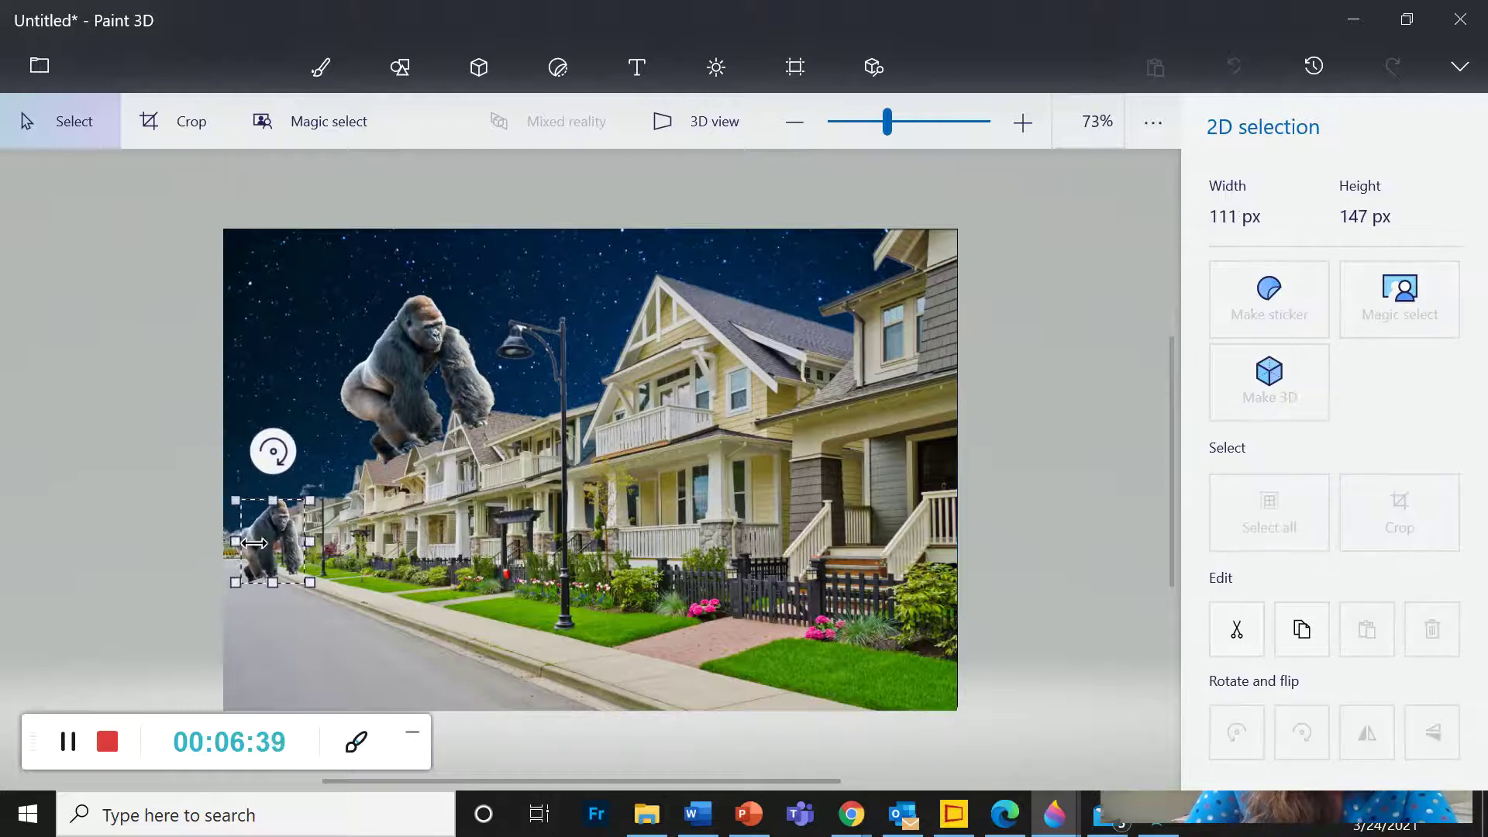
pyautogui.moveTo(293, 551)
pyautogui.mouseDown()
pyautogui.moveTo(387, 535)
pyautogui.moveTo(317, 543)
pyautogui.moveTo(335, 542)
pyautogui.moveTo(356, 582)
pyautogui.moveTo(262, 545)
pyautogui.moveTo(290, 574)
pyautogui.mouseUp()
pyautogui.moveTo(242, 458); pyautogui.dragTo(268, 512)
pyautogui.press('c')
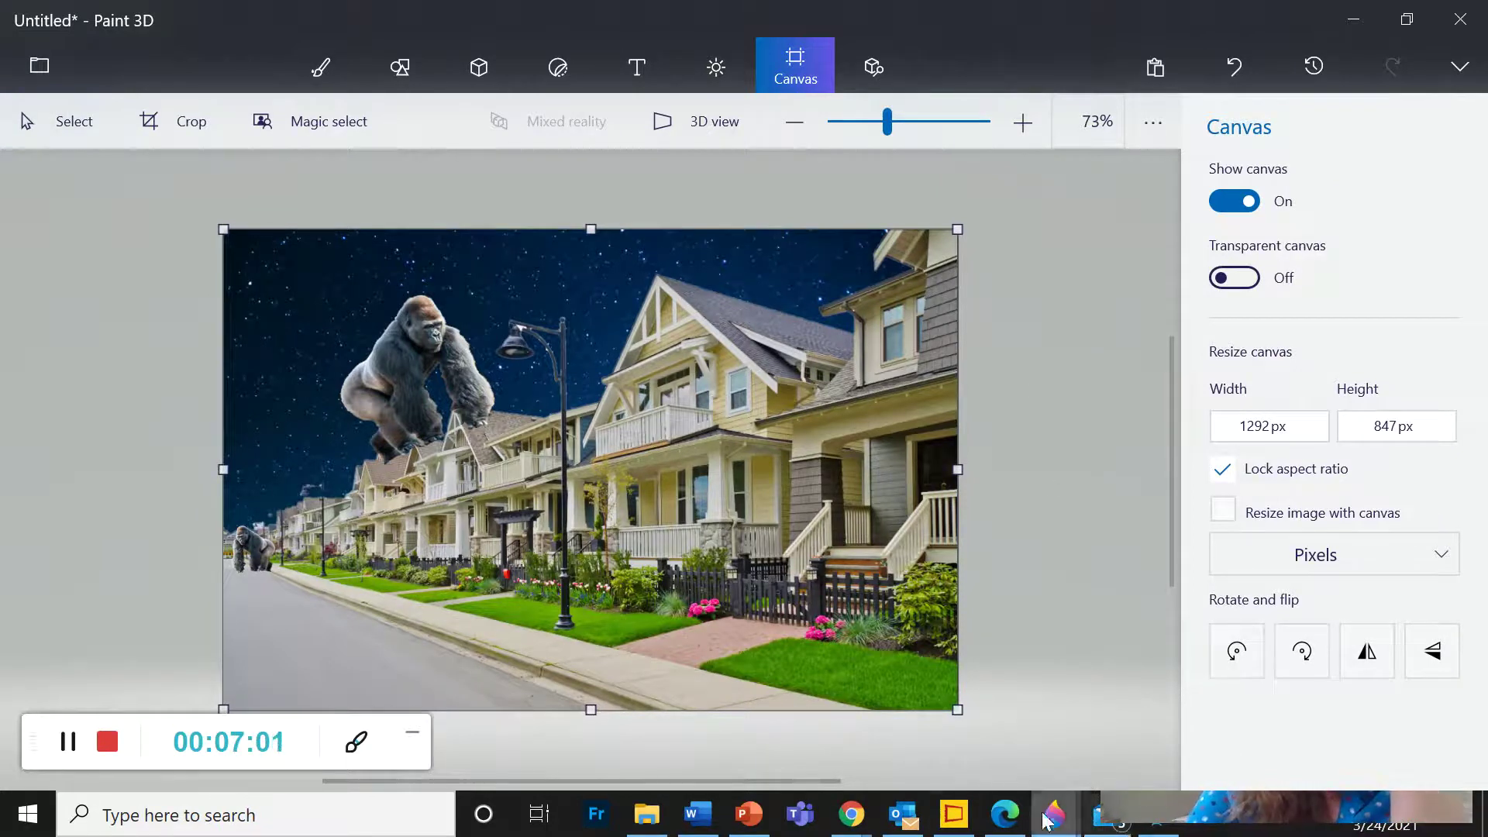
# Open helicopter.jpg from the Surrealist Collage folder in Paint 3D via Edit with Paint 3D.
pyautogui.click(647, 817)
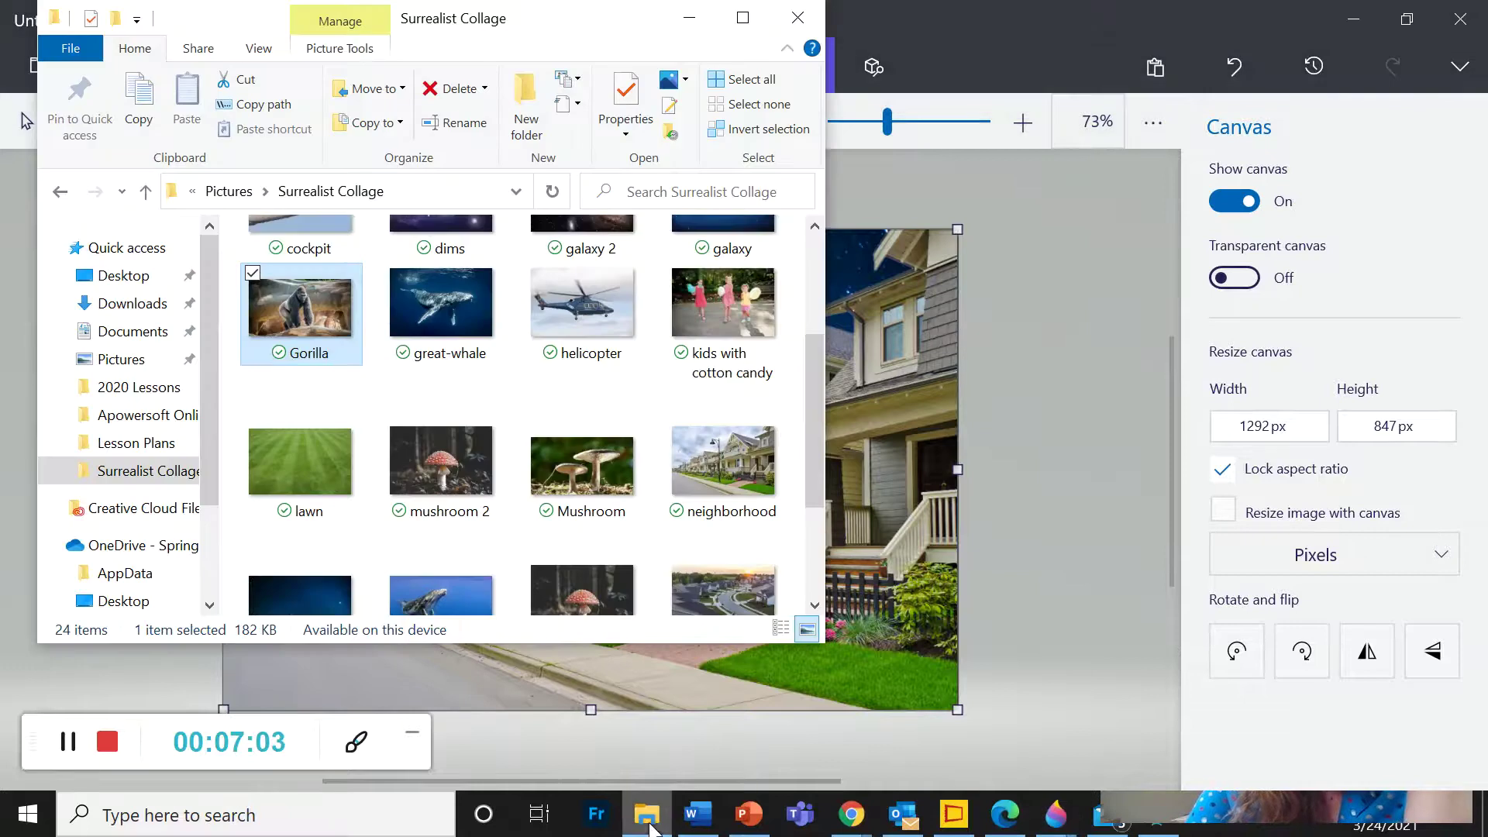
pyautogui.rightClick(606, 310)
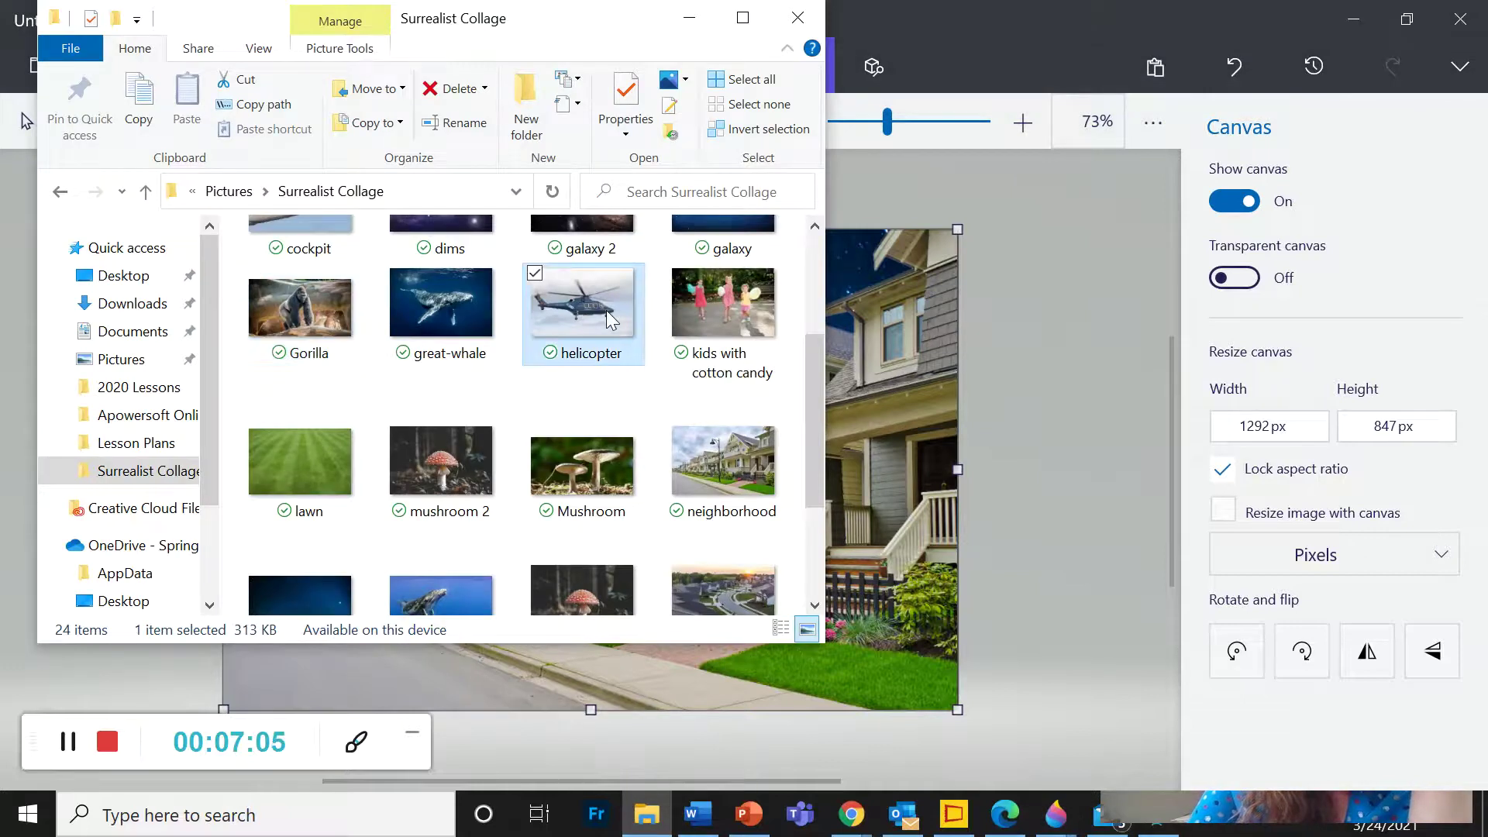
pyautogui.click(397, 110)
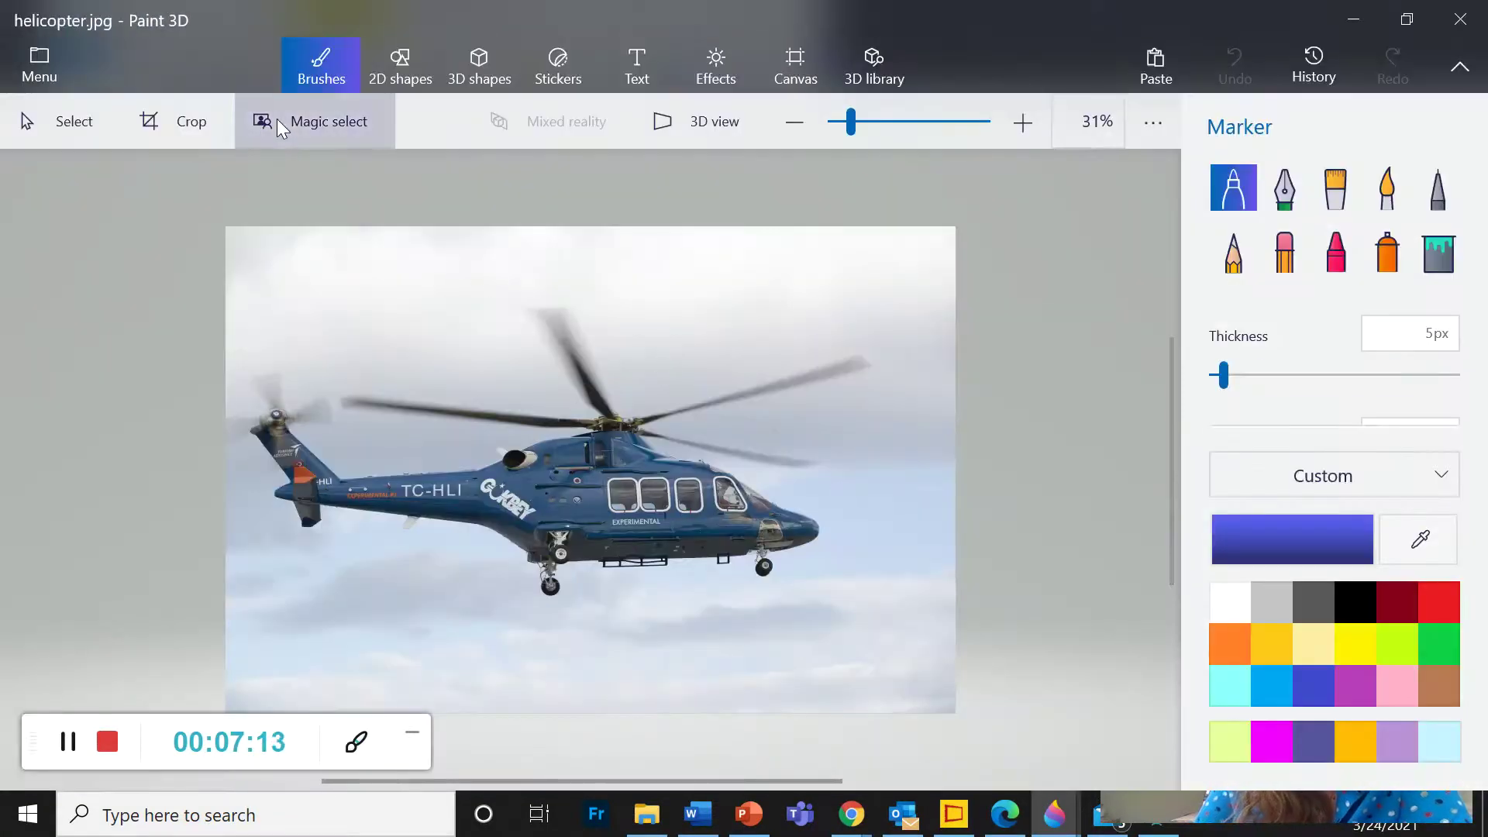
# Start Magic select on the helicopter photo and trim the box in from all four sides.
pyautogui.click(277, 118)
pyautogui.moveTo(223, 471); pyautogui.dragTo(235, 470)
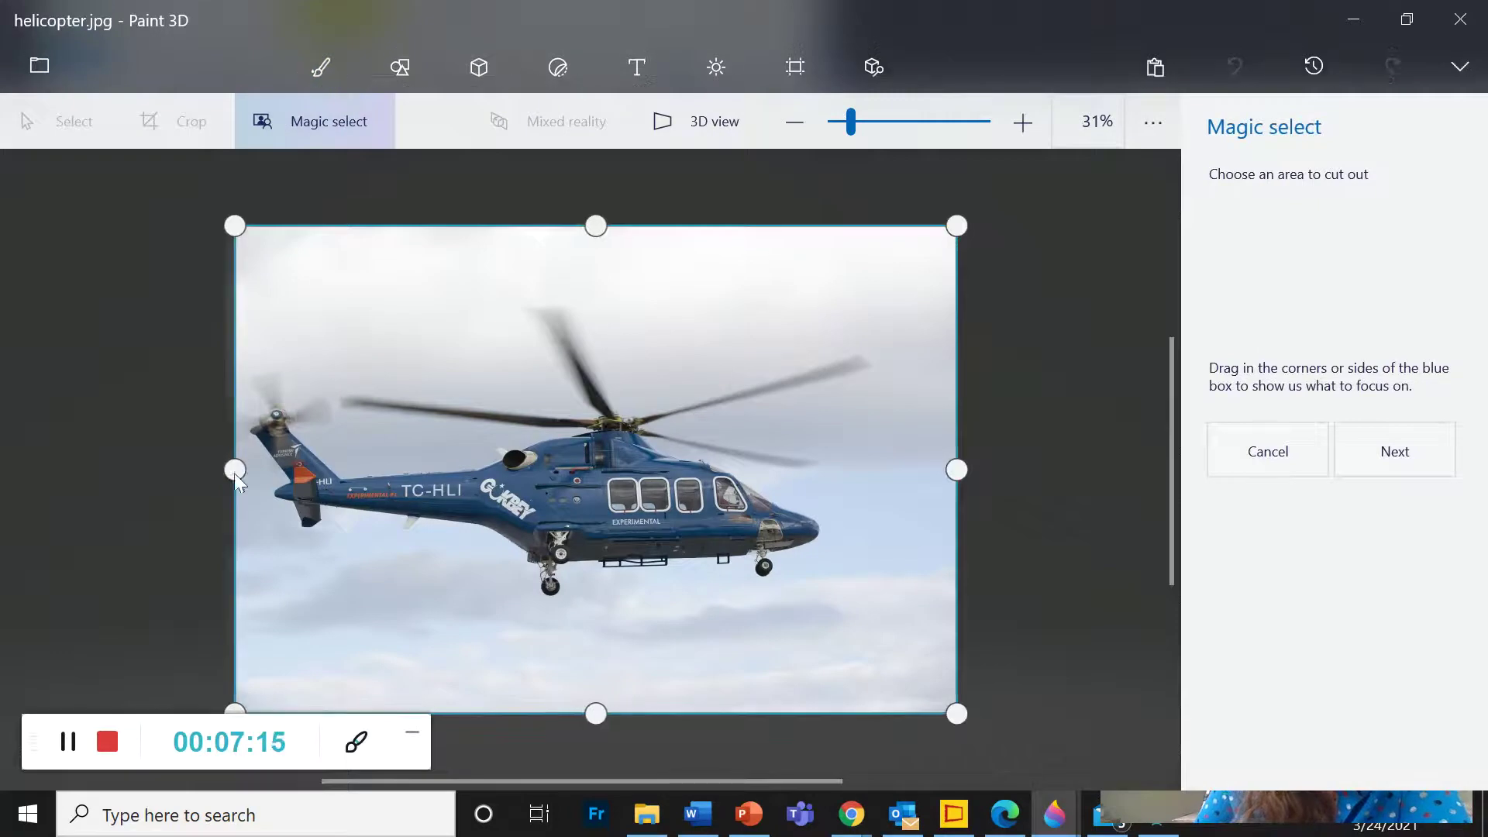
pyautogui.moveTo(959, 454); pyautogui.dragTo(879, 472)
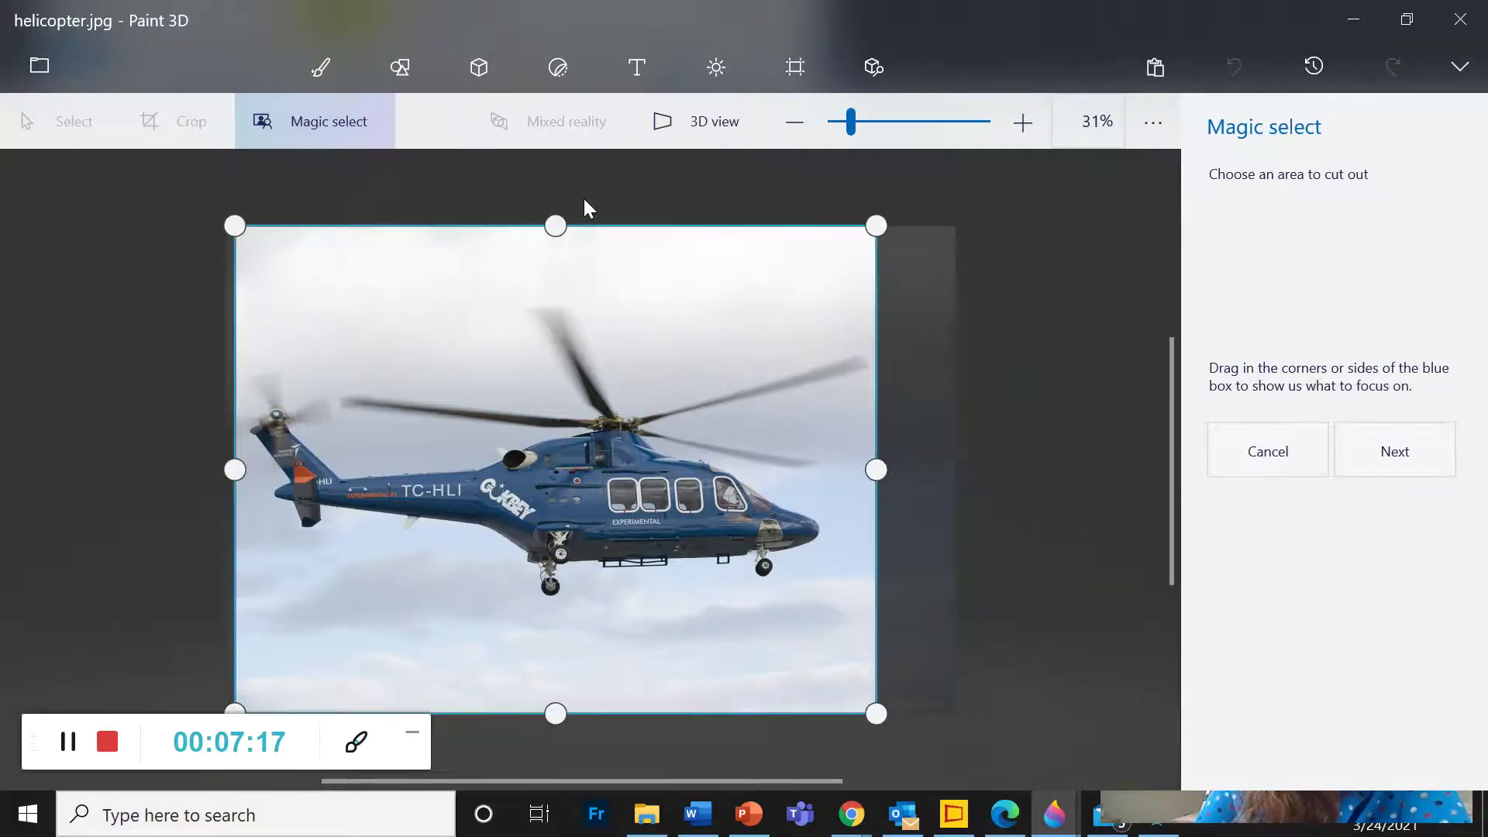
pyautogui.moveTo(549, 219); pyautogui.dragTo(558, 294)
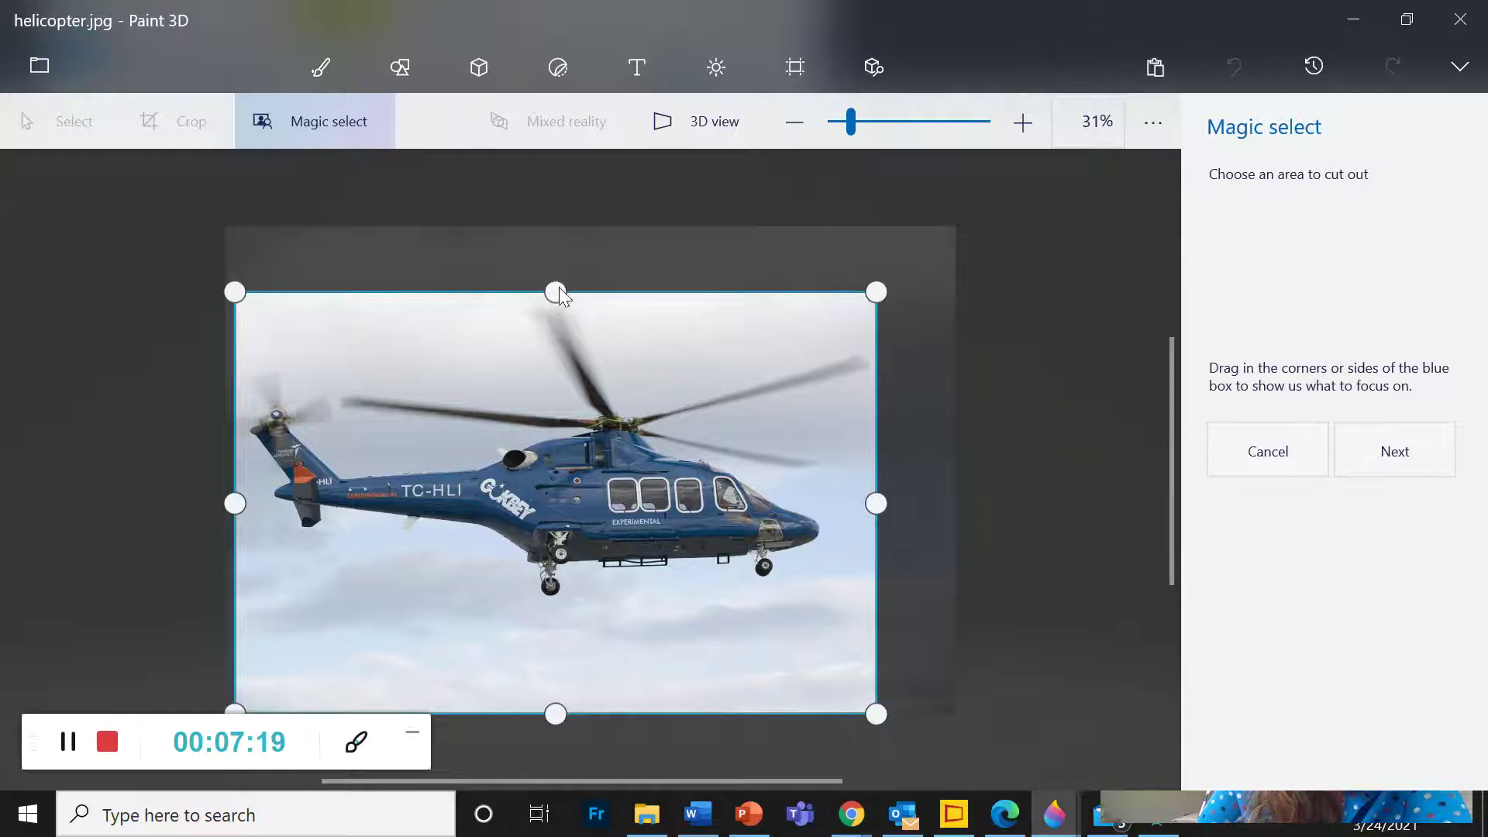
pyautogui.moveTo(557, 723); pyautogui.dragTo(563, 611)
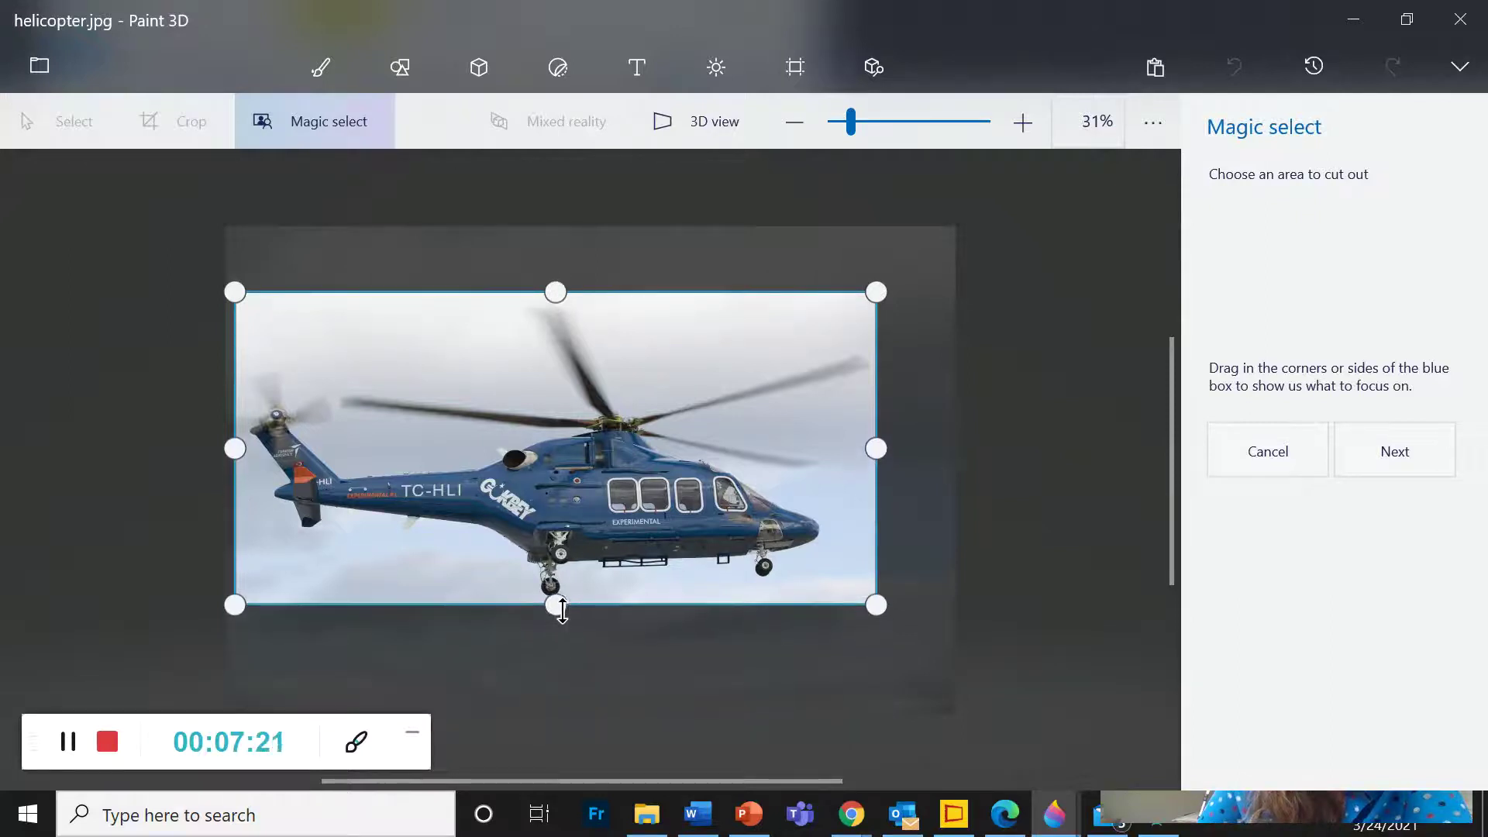
# Detect the helicopter cutout and add the upper and right rotor blade tips.
pyautogui.click(1378, 444)
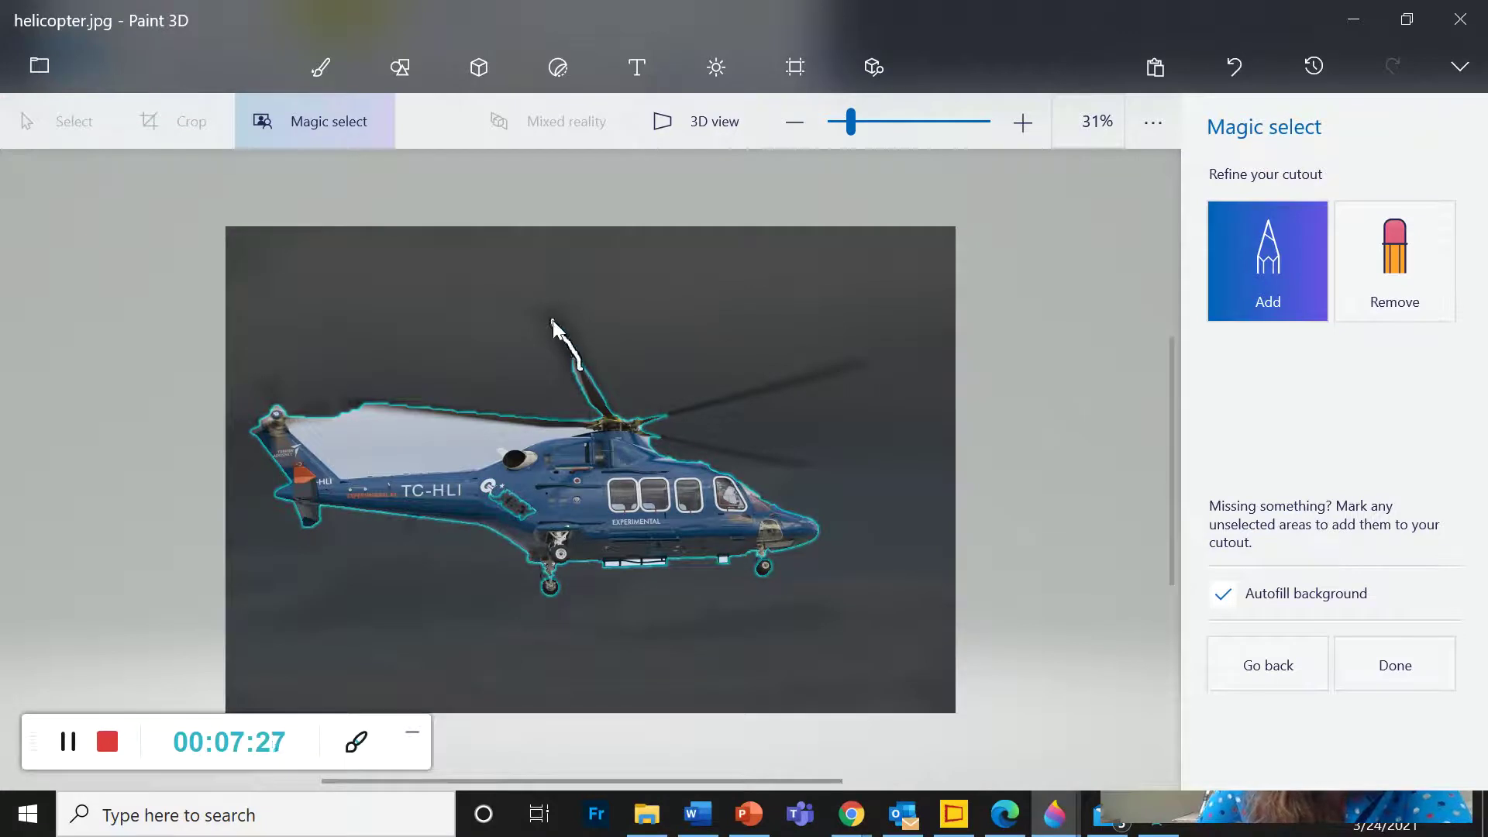
pyautogui.moveTo(696, 414); pyautogui.dragTo(662, 423)
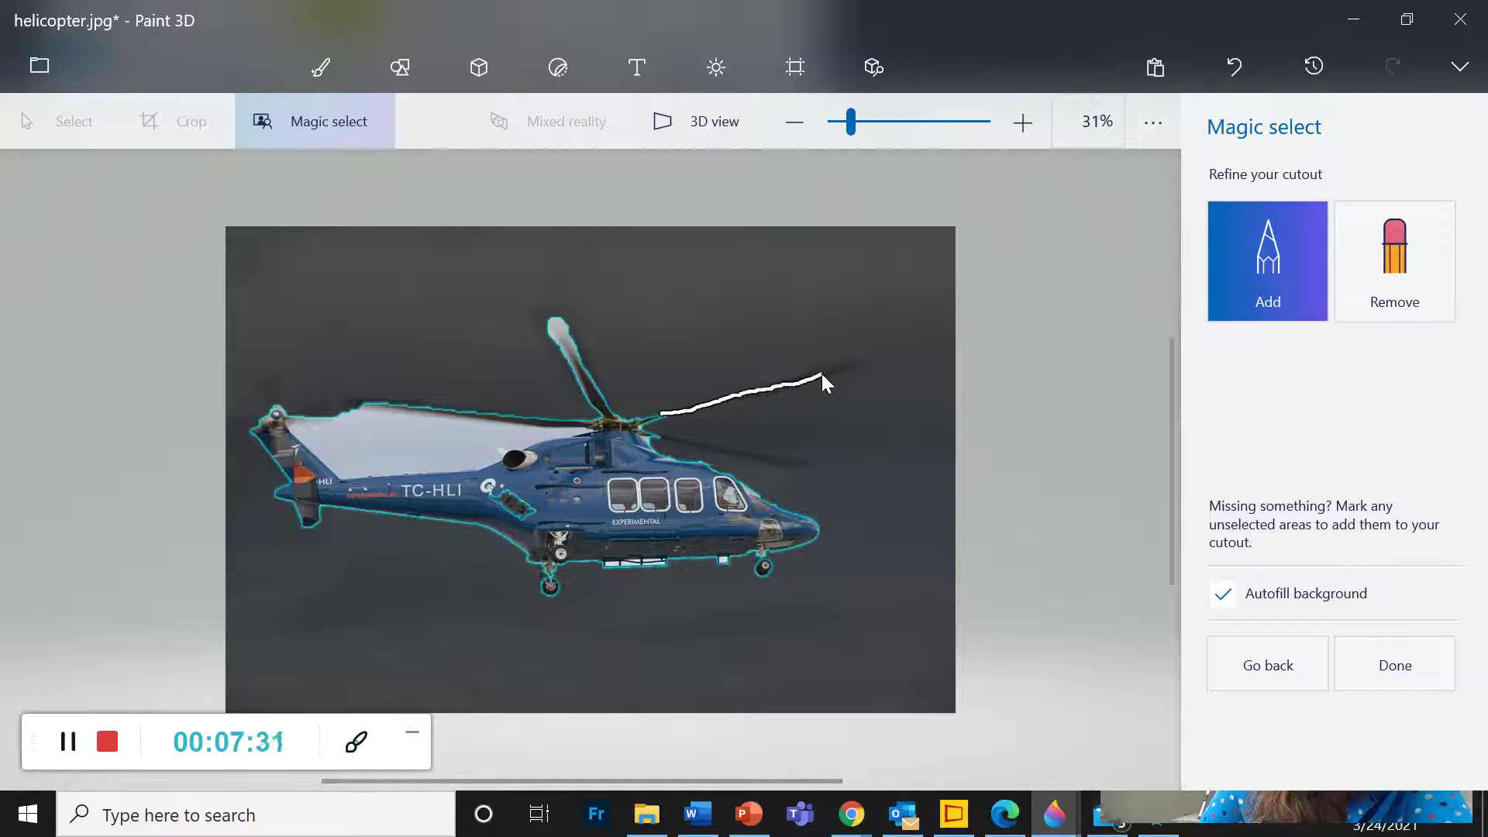
pyautogui.moveTo(850, 365); pyautogui.dragTo(851, 366)
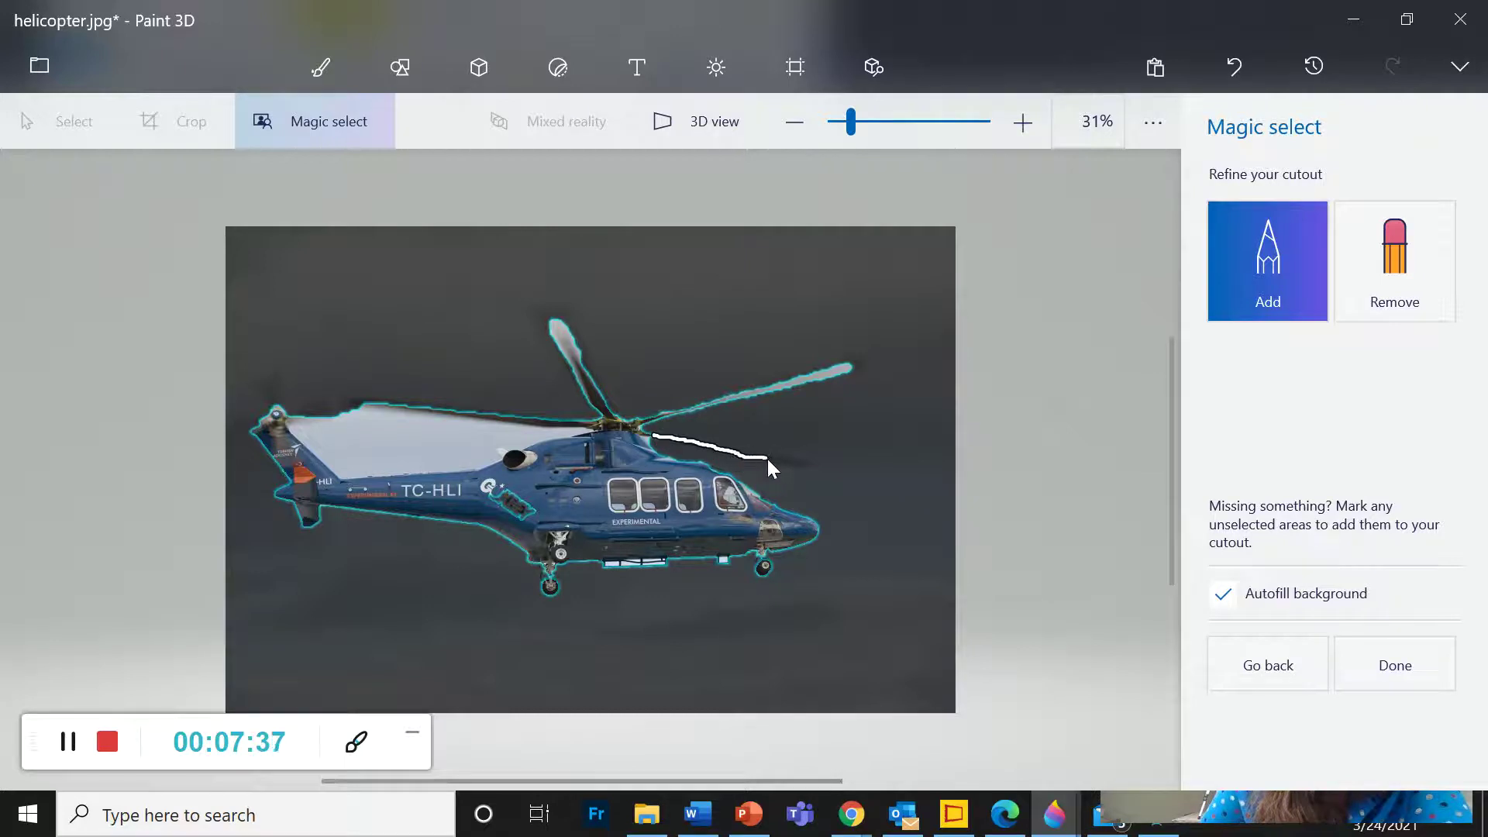
pyautogui.moveTo(792, 464); pyautogui.dragTo(792, 463)
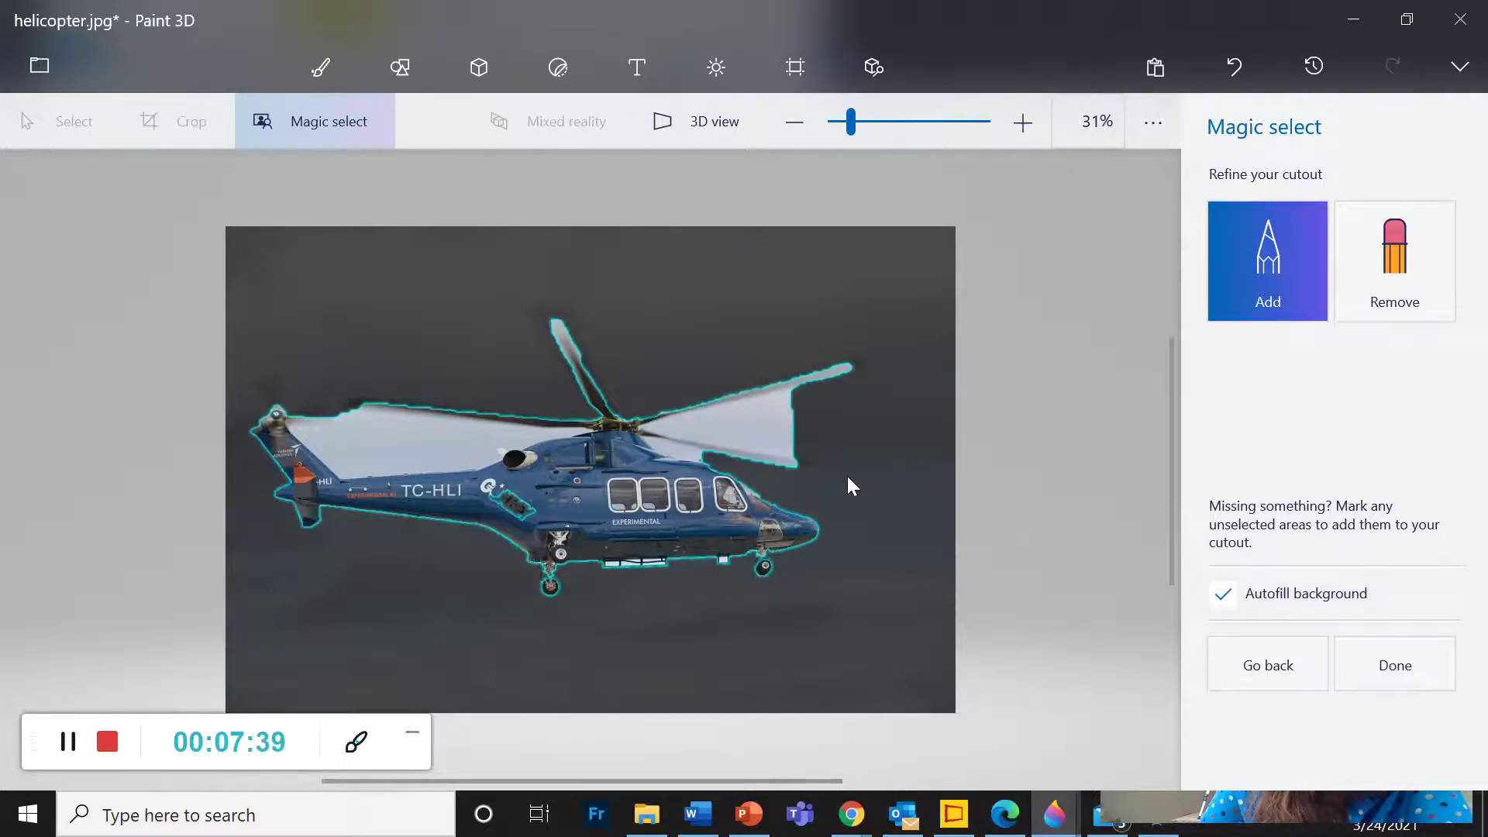
# Try adding areas near the rotor hub, undoing each unwanted addition.
pyautogui.click(1235, 61)
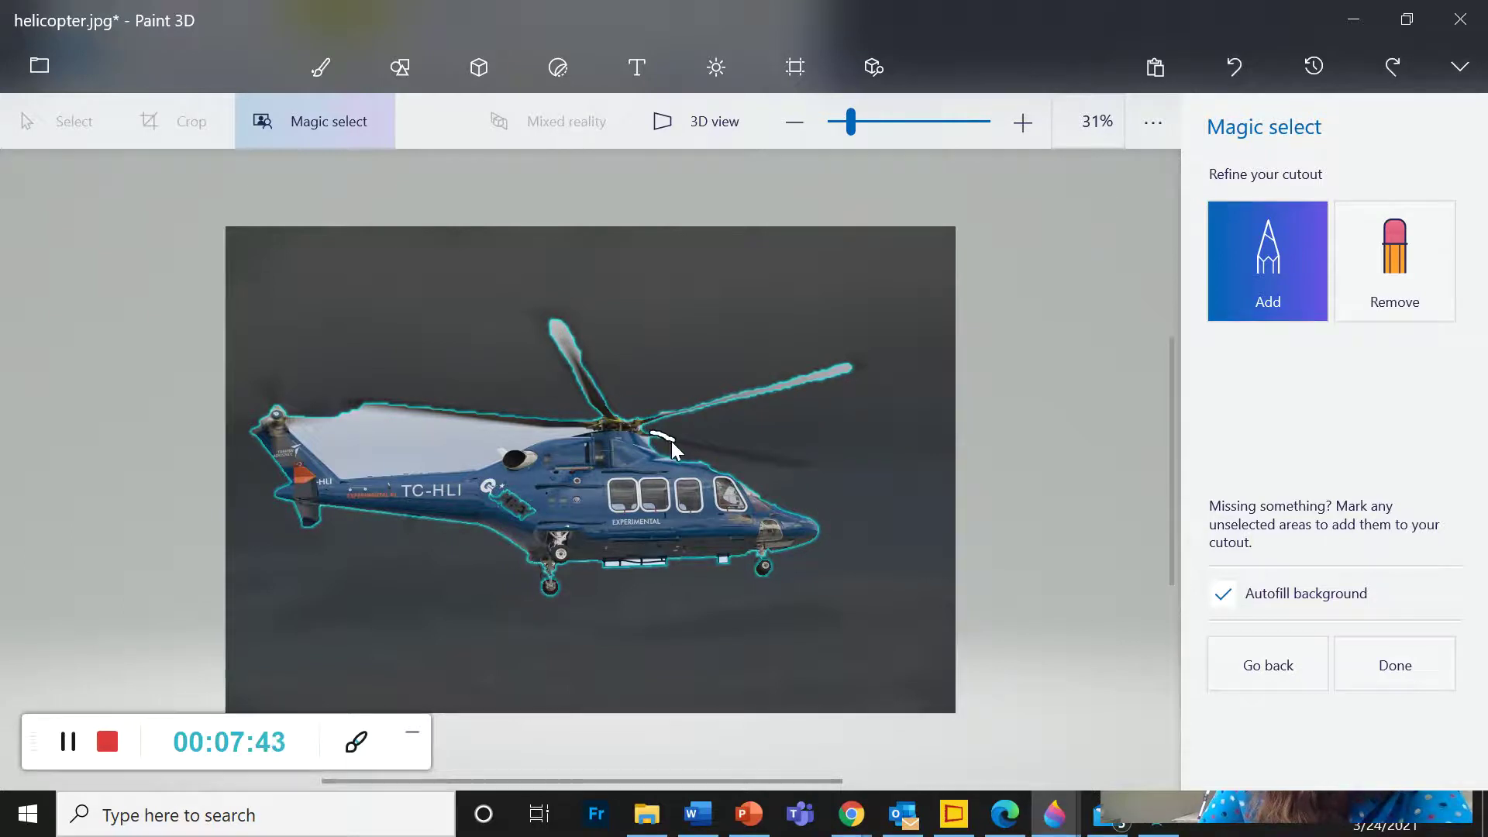
pyautogui.moveTo(671, 440); pyautogui.dragTo(682, 442)
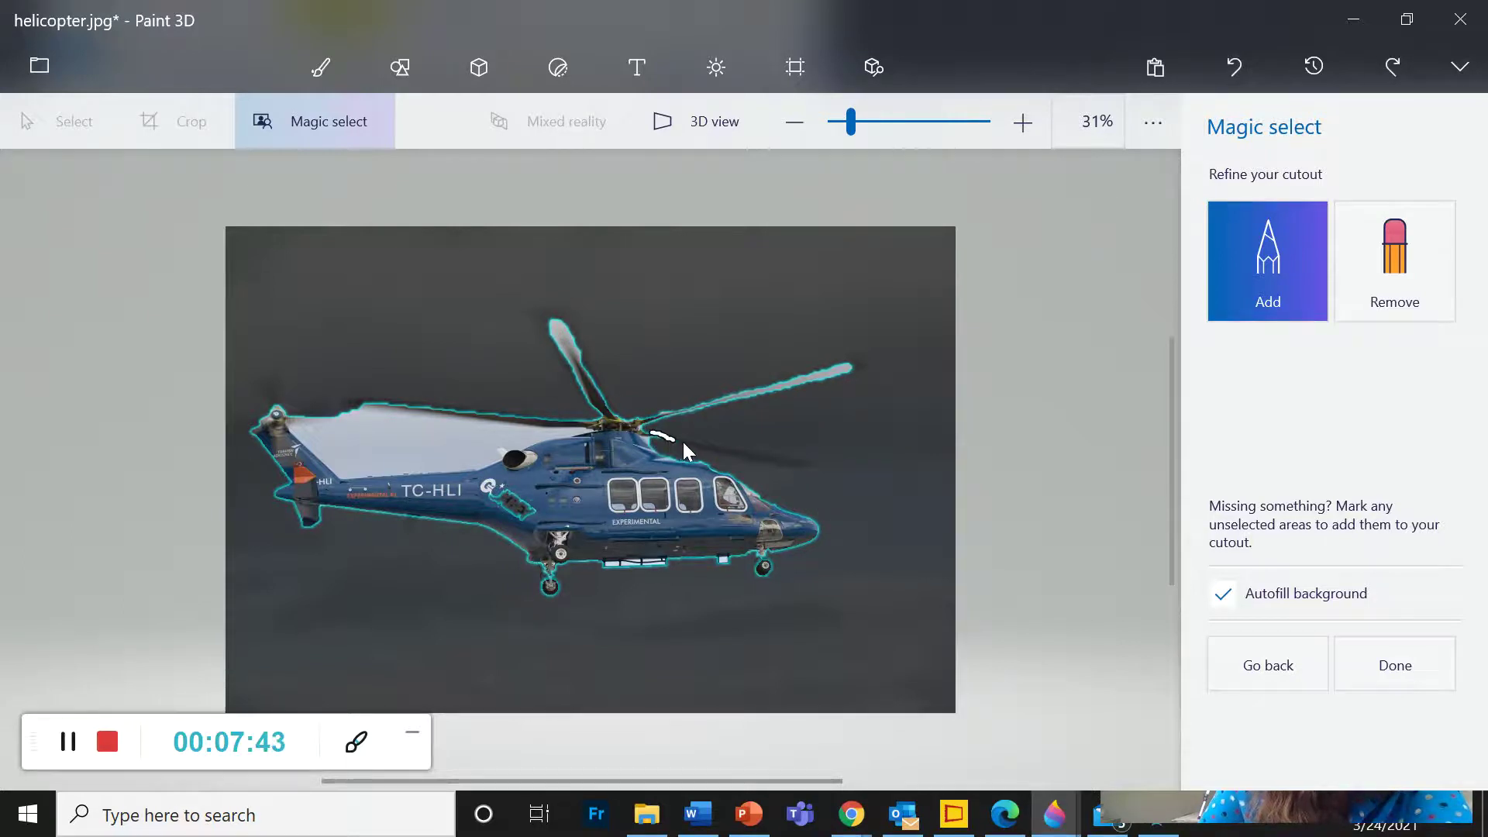
pyautogui.click(1238, 61)
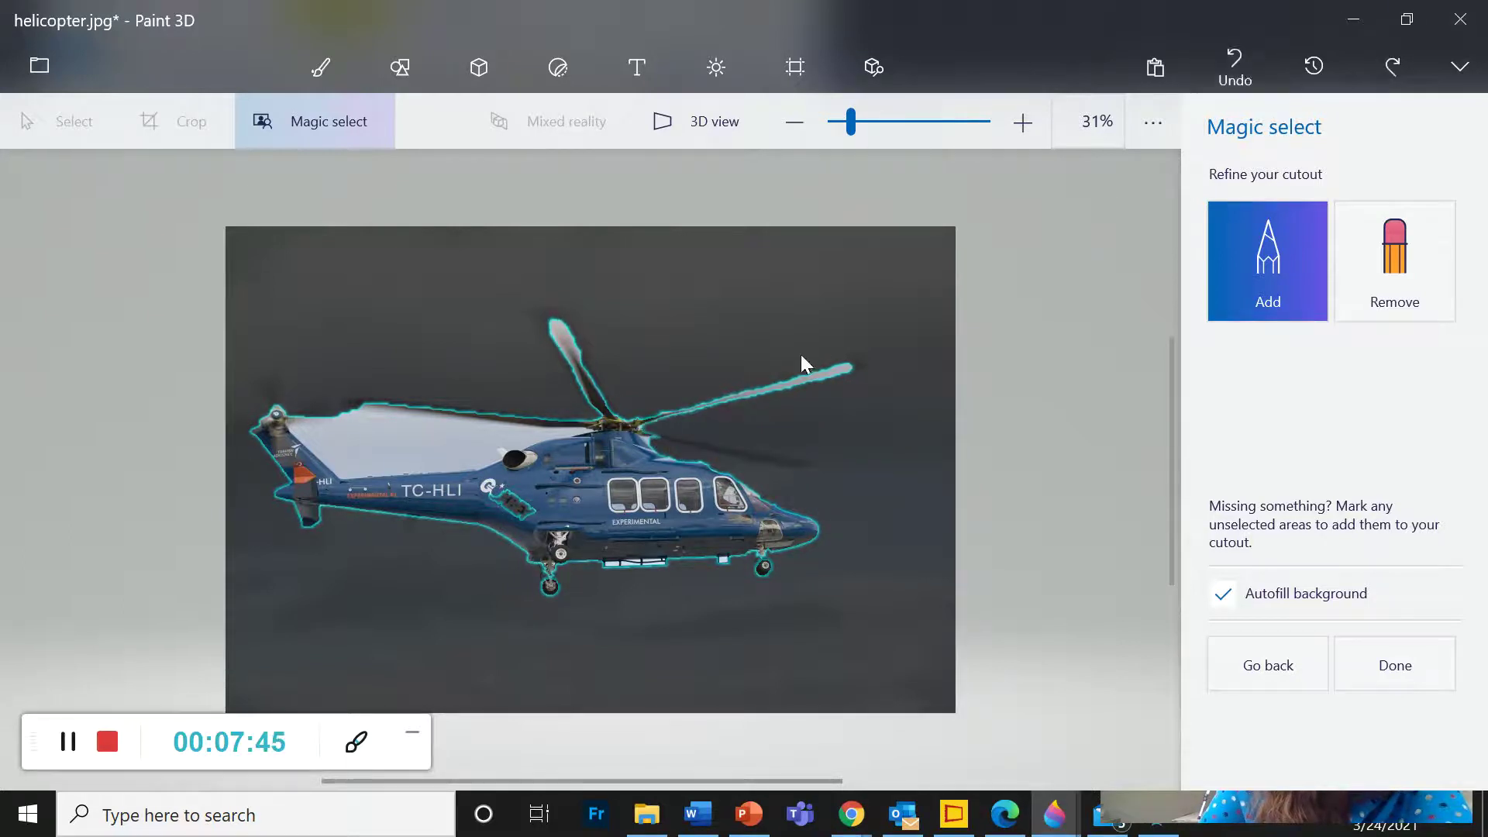
pyautogui.click(671, 440)
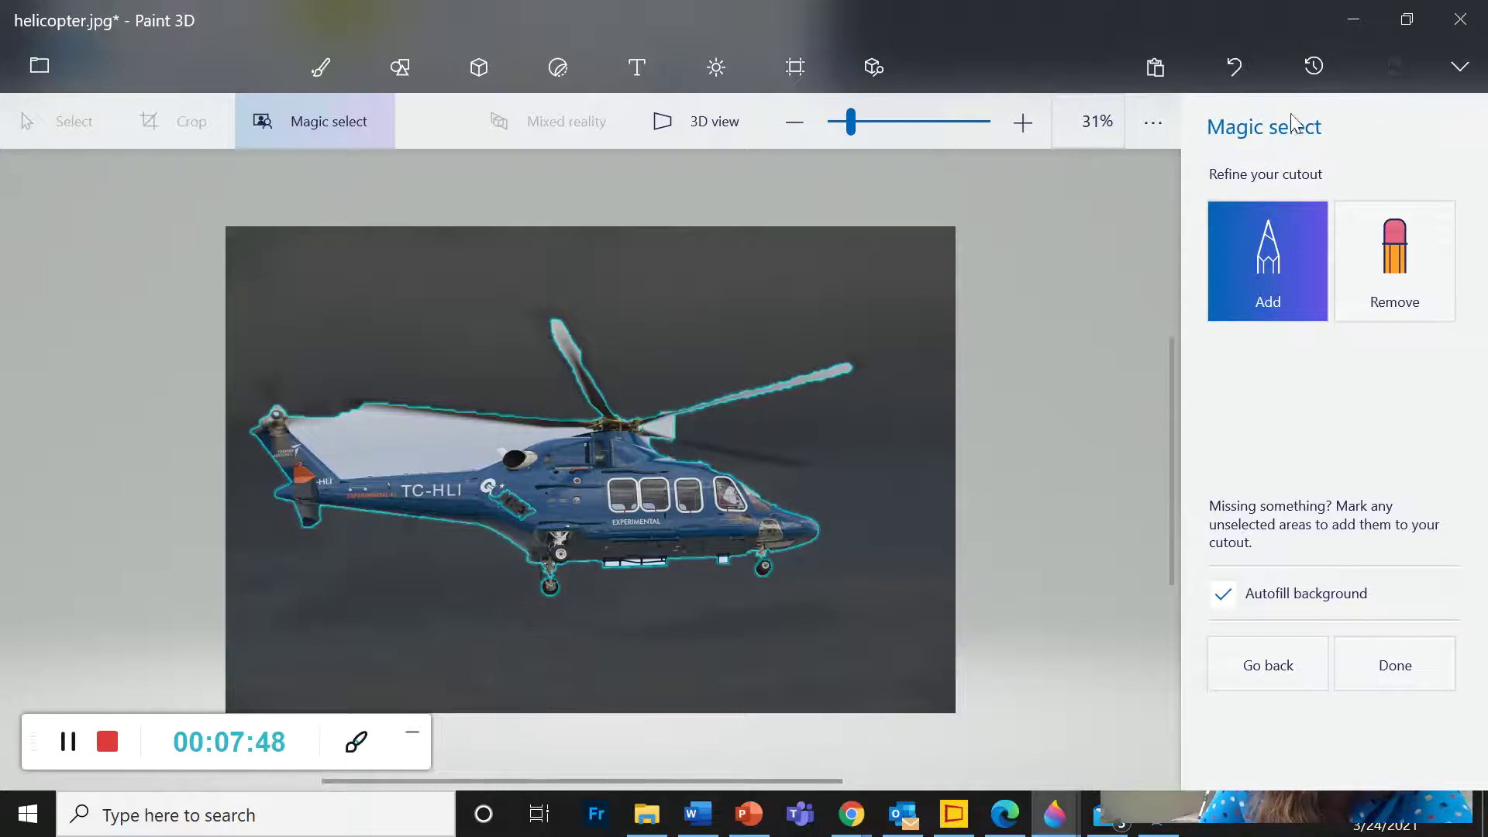
pyautogui.click(1237, 62)
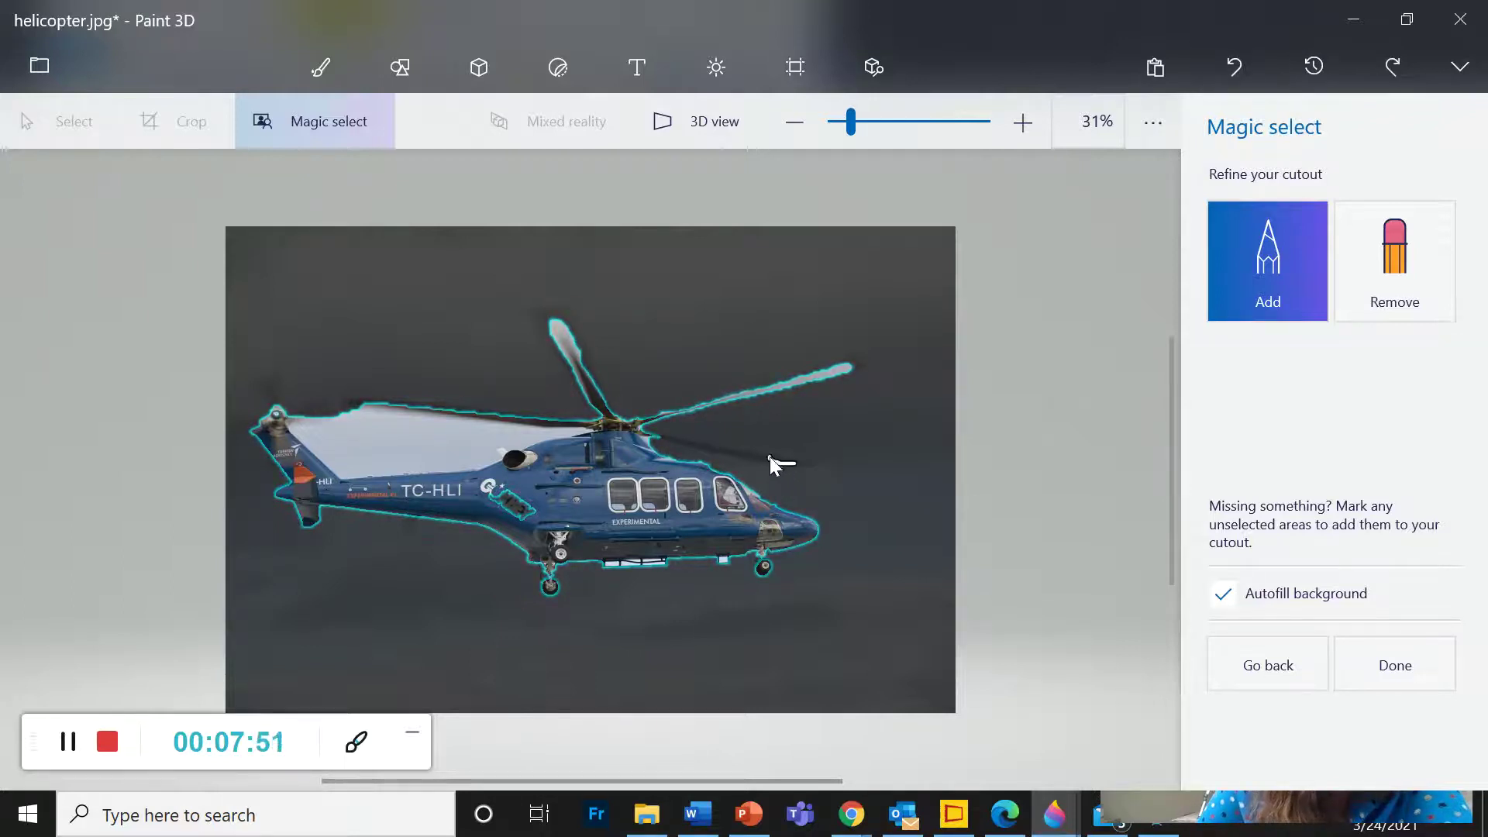
pyautogui.moveTo(769, 457); pyautogui.dragTo(748, 454)
pyautogui.click(1228, 81)
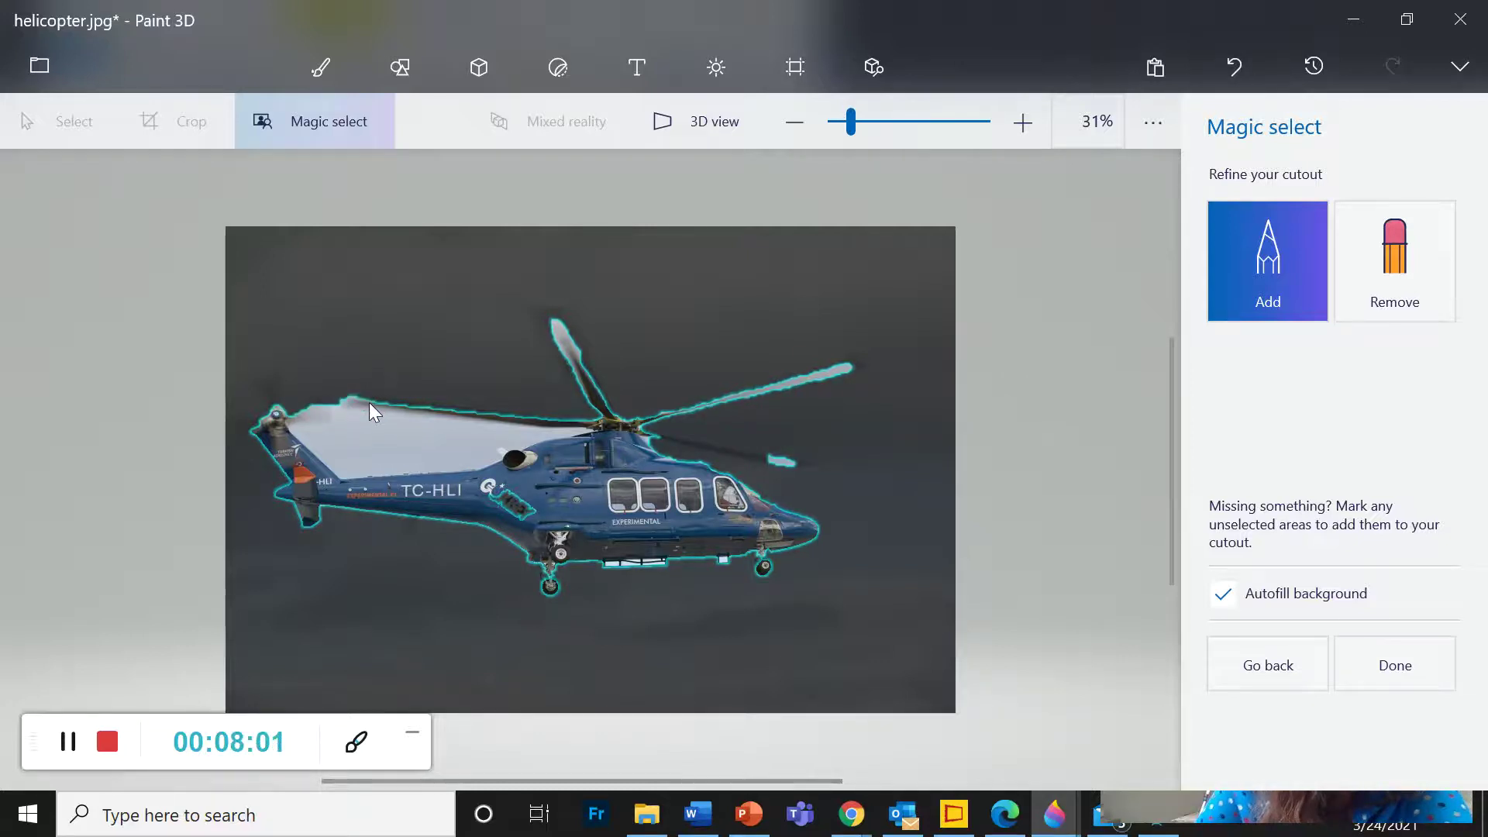
# Remove the grey patch above the tail and add the tail rotor to the cutout.
pyautogui.click(1376, 279)
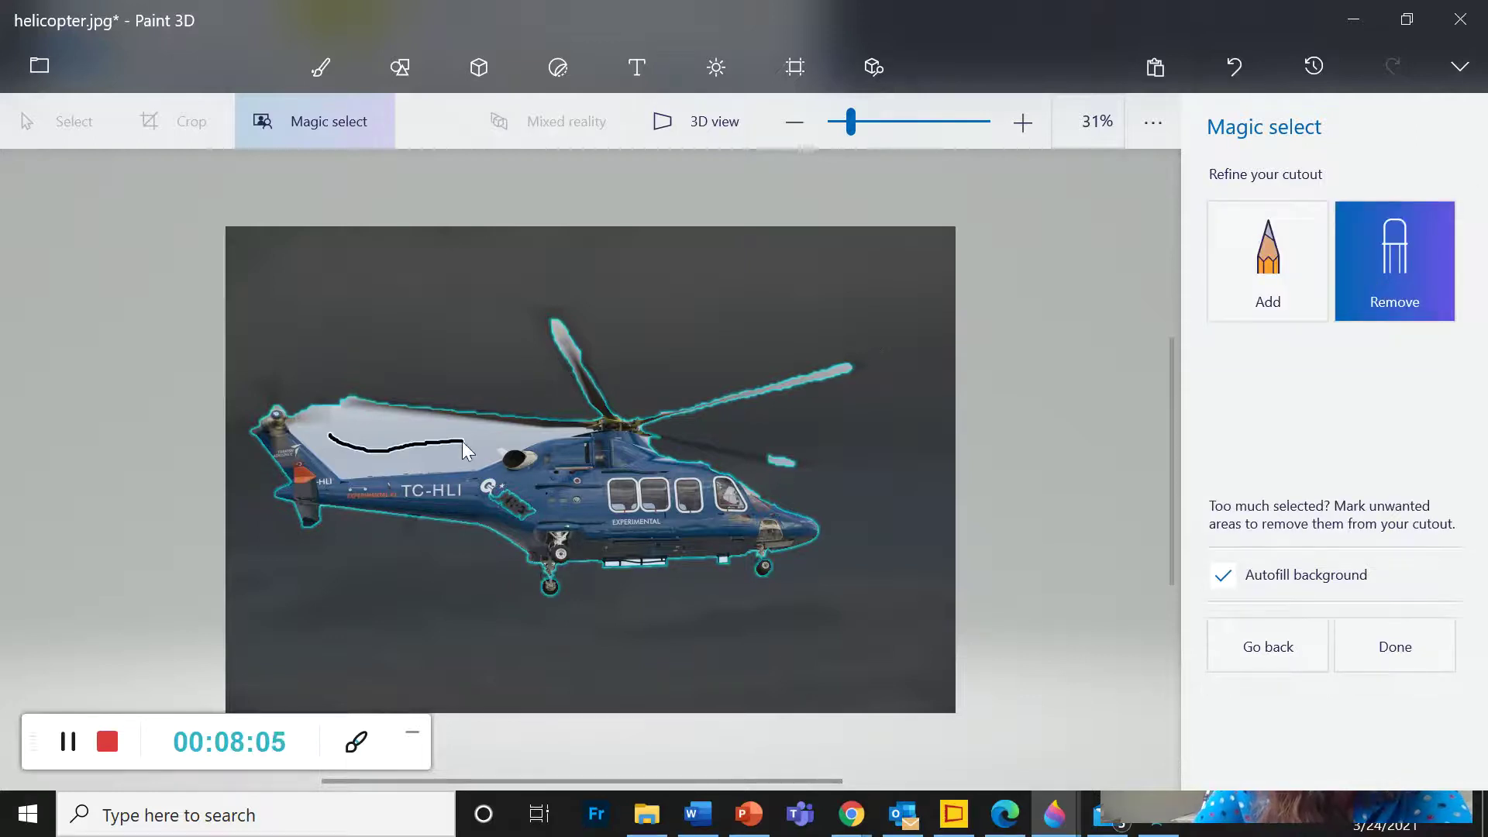
pyautogui.moveTo(465, 439); pyautogui.dragTo(464, 437)
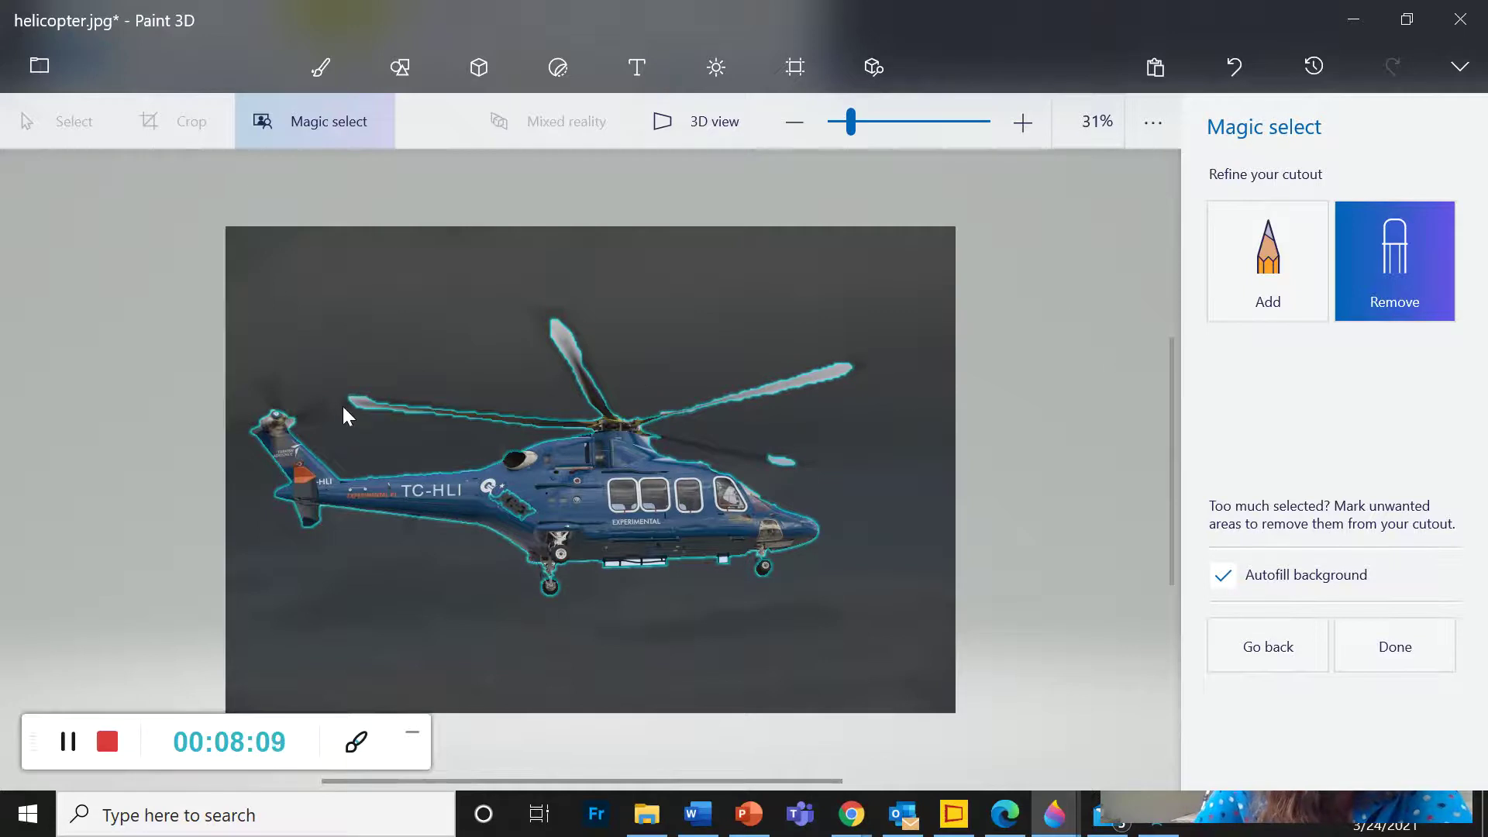
pyautogui.click(1266, 292)
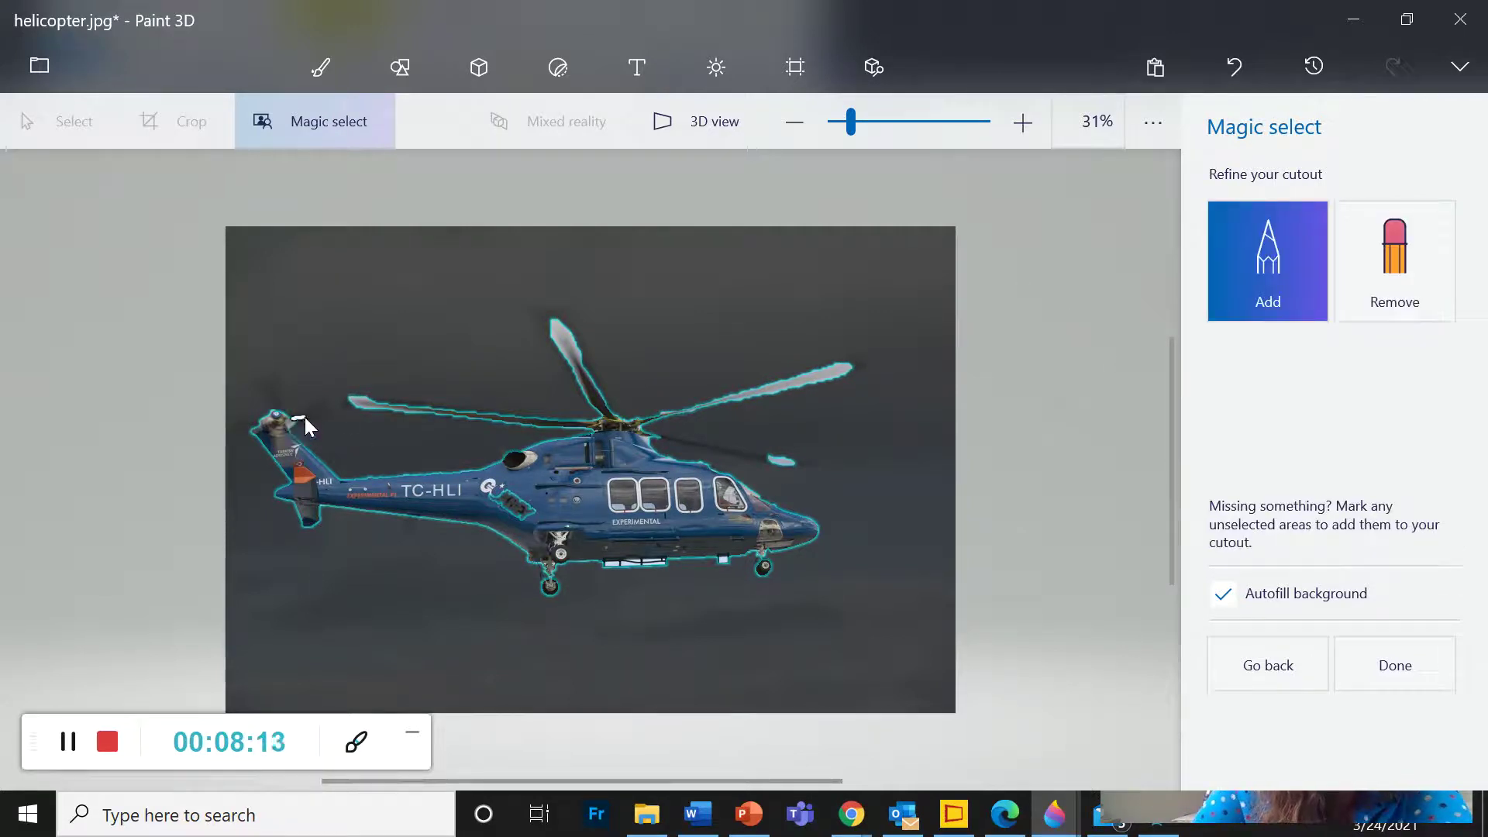
pyautogui.moveTo(313, 413)
pyautogui.mouseDown()
pyautogui.moveTo(270, 386)
pyautogui.moveTo(276, 425)
pyautogui.mouseUp()
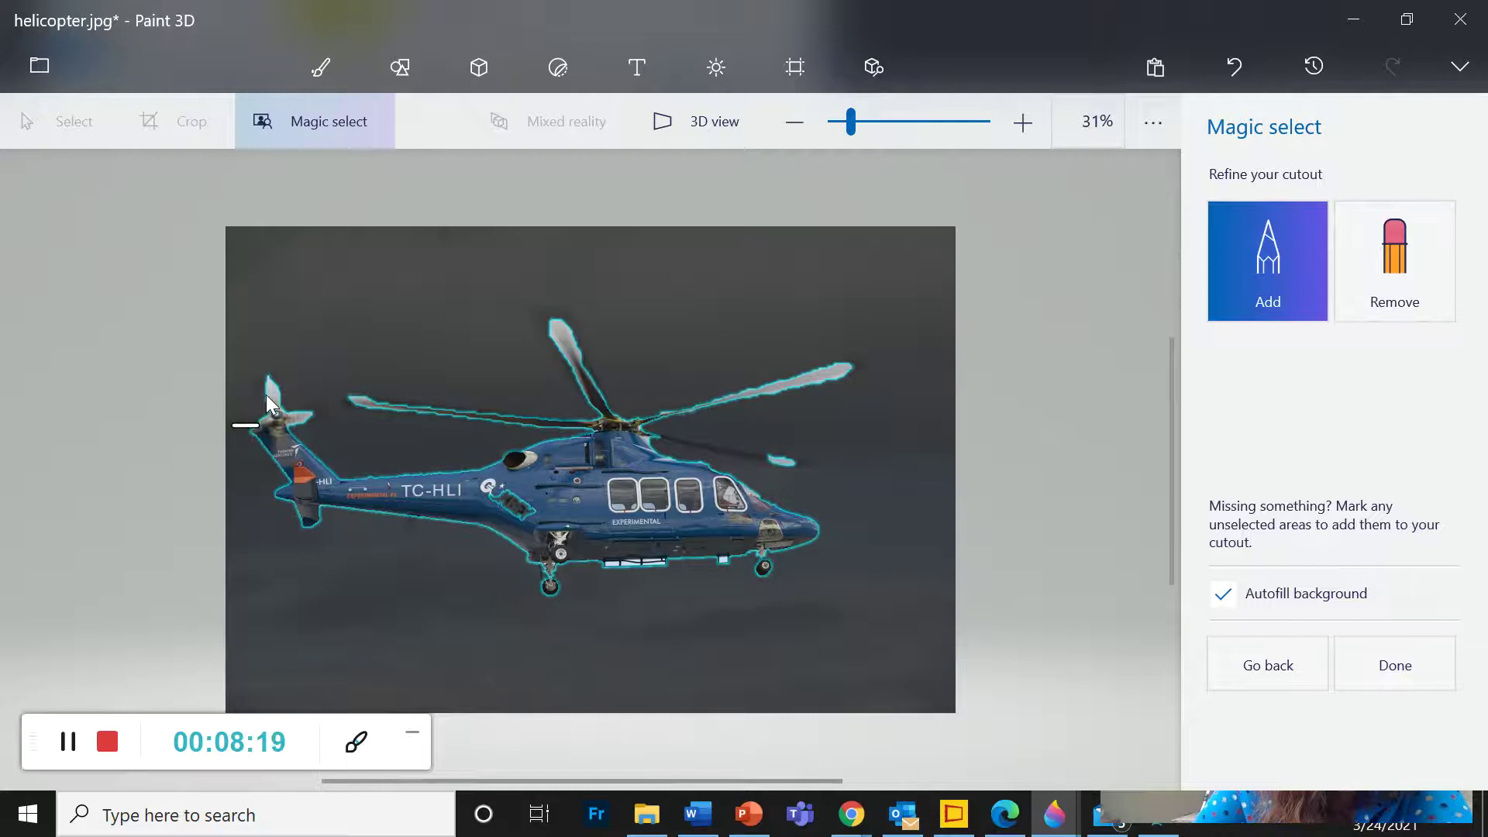
pyautogui.moveTo(266, 394); pyautogui.dragTo(259, 380)
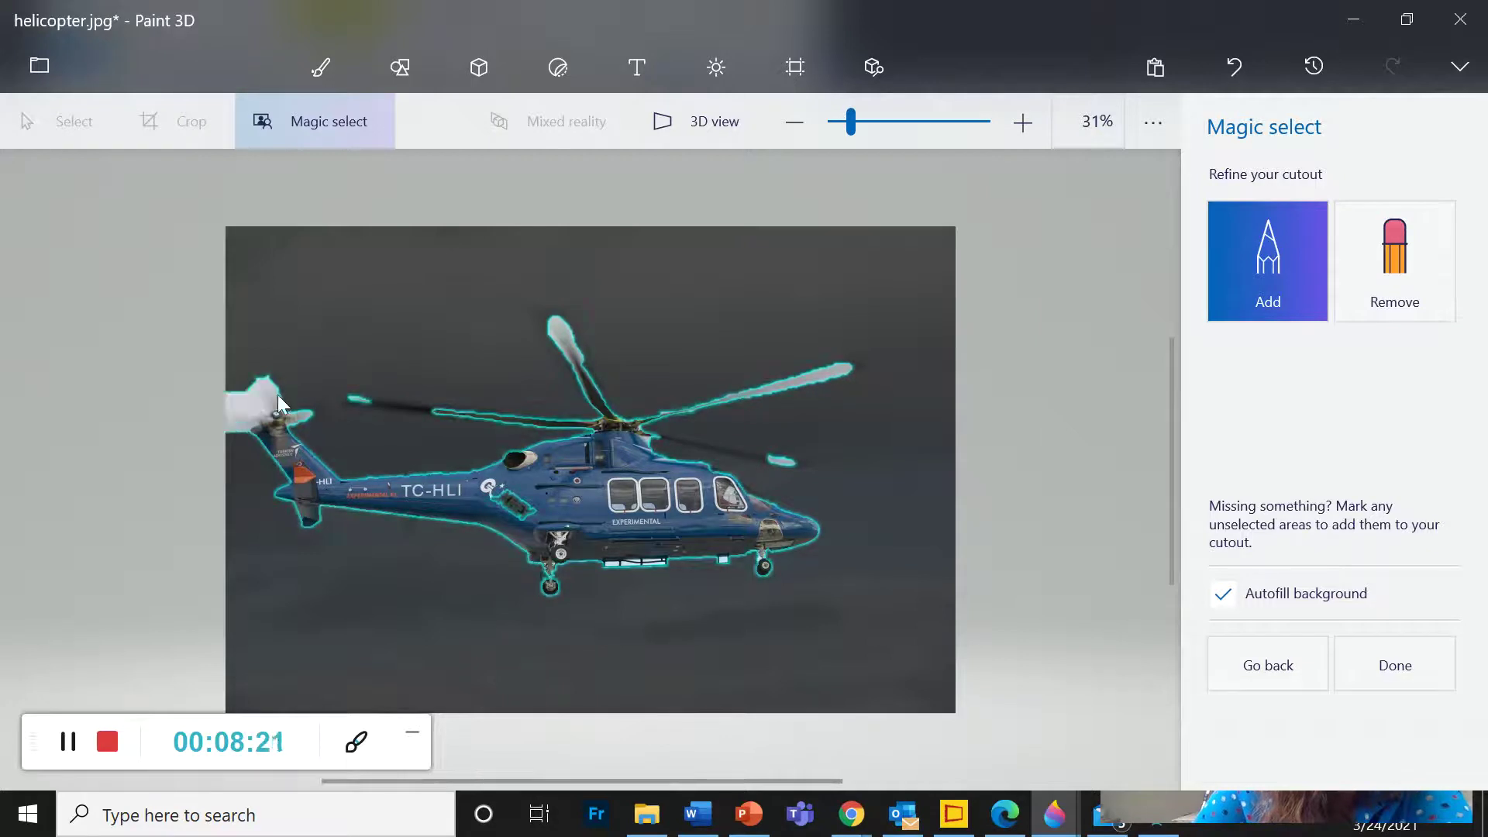
# Undo the stray tail-blade additions, add the left main rotor blade, and finish the cutout.
pyautogui.click(1256, 82)
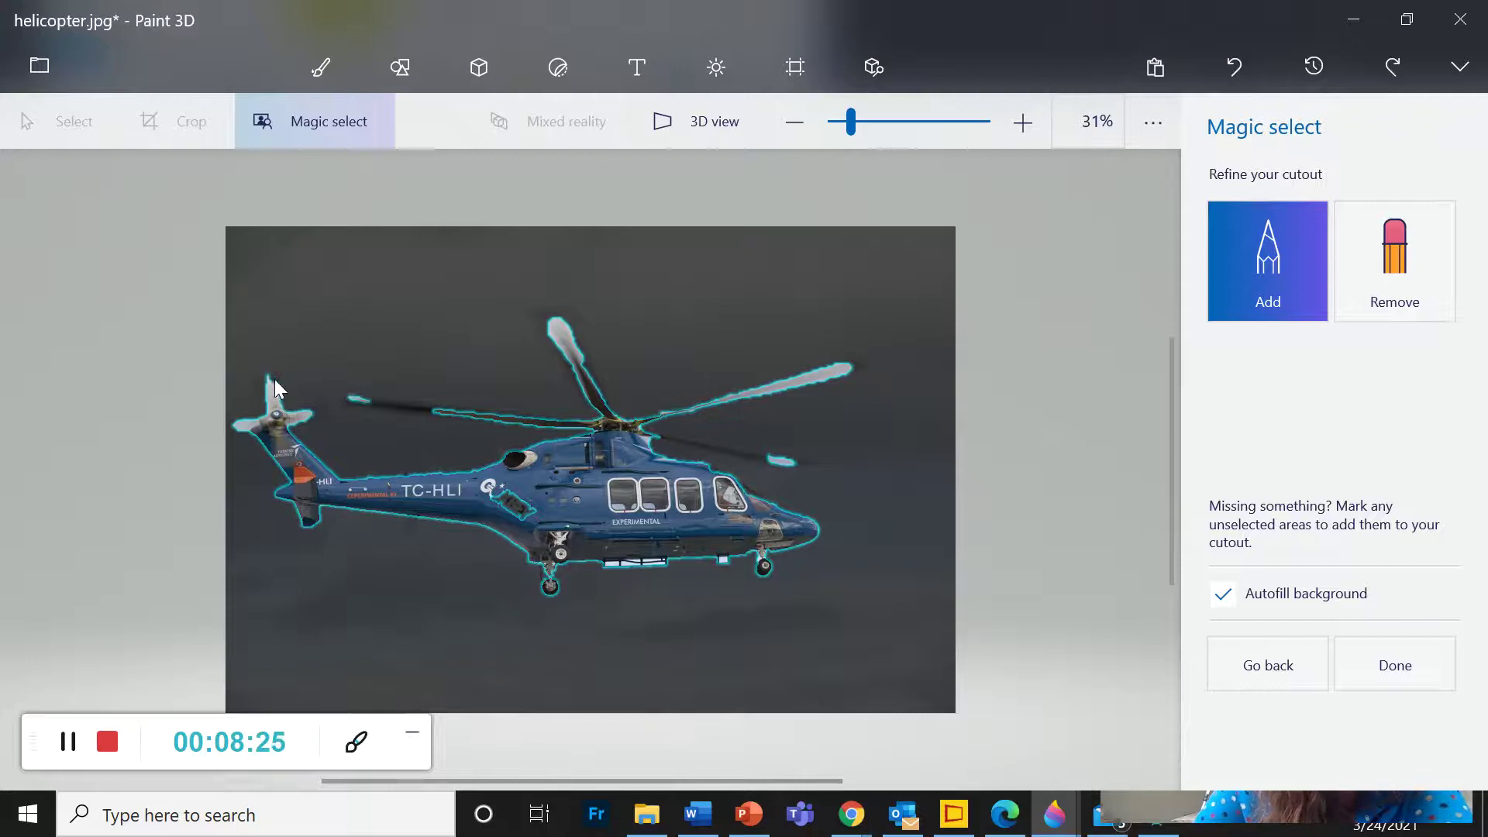
pyautogui.moveTo(275, 375); pyautogui.dragTo(271, 384)
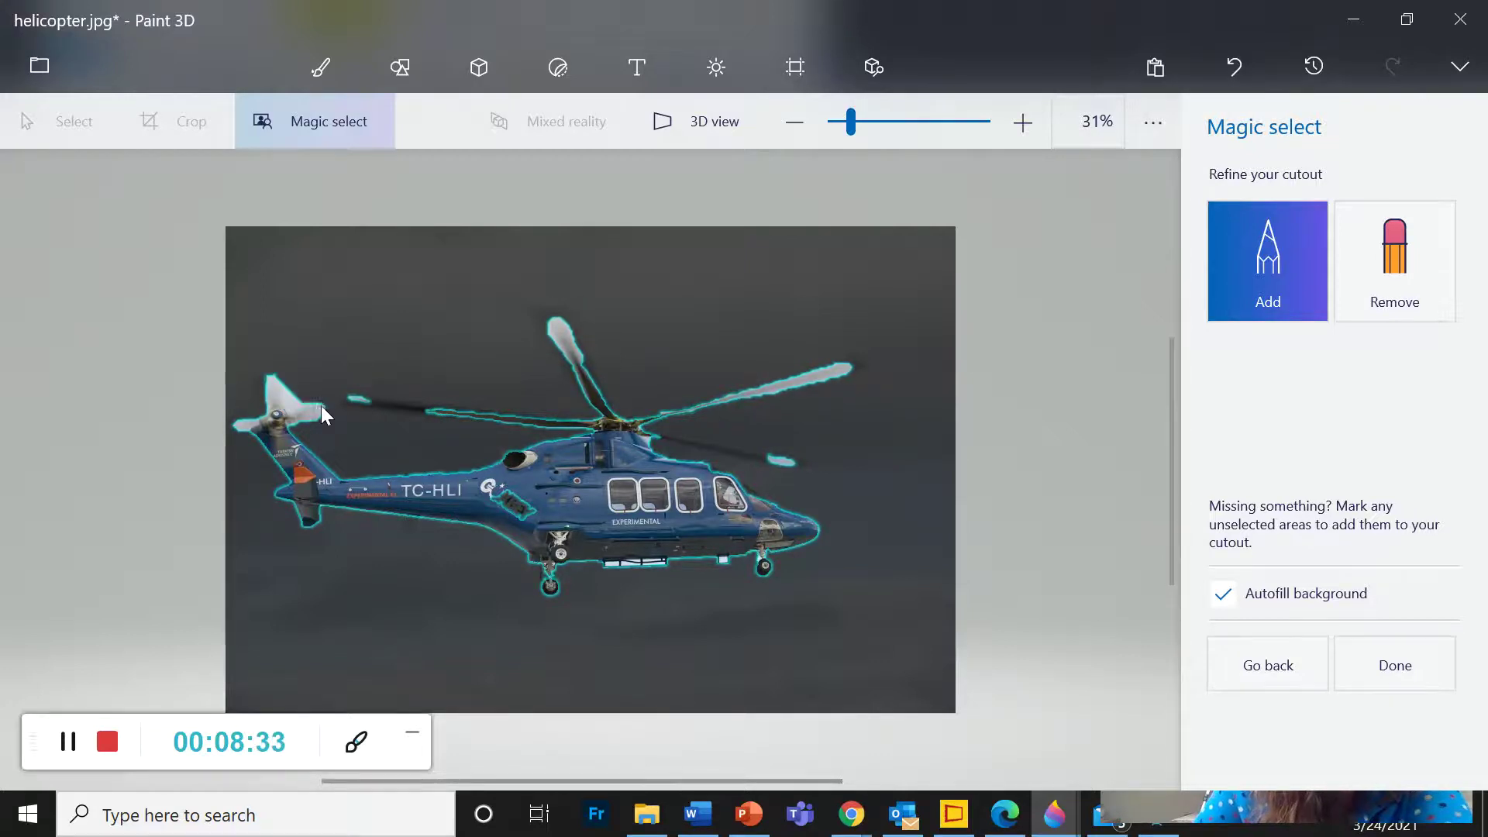
pyautogui.click(1233, 66)
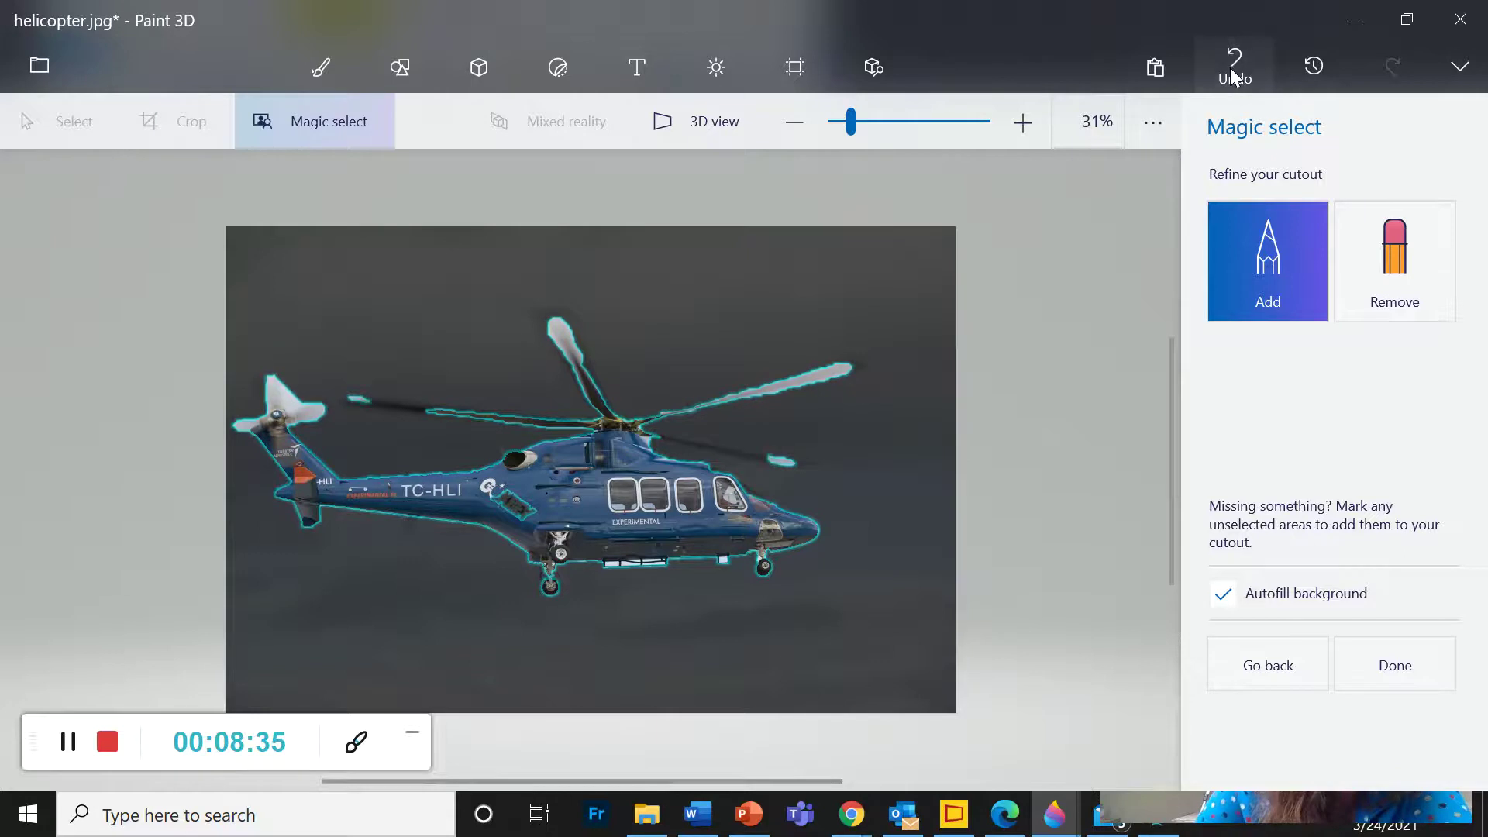
pyautogui.moveTo(428, 409); pyautogui.dragTo(397, 409)
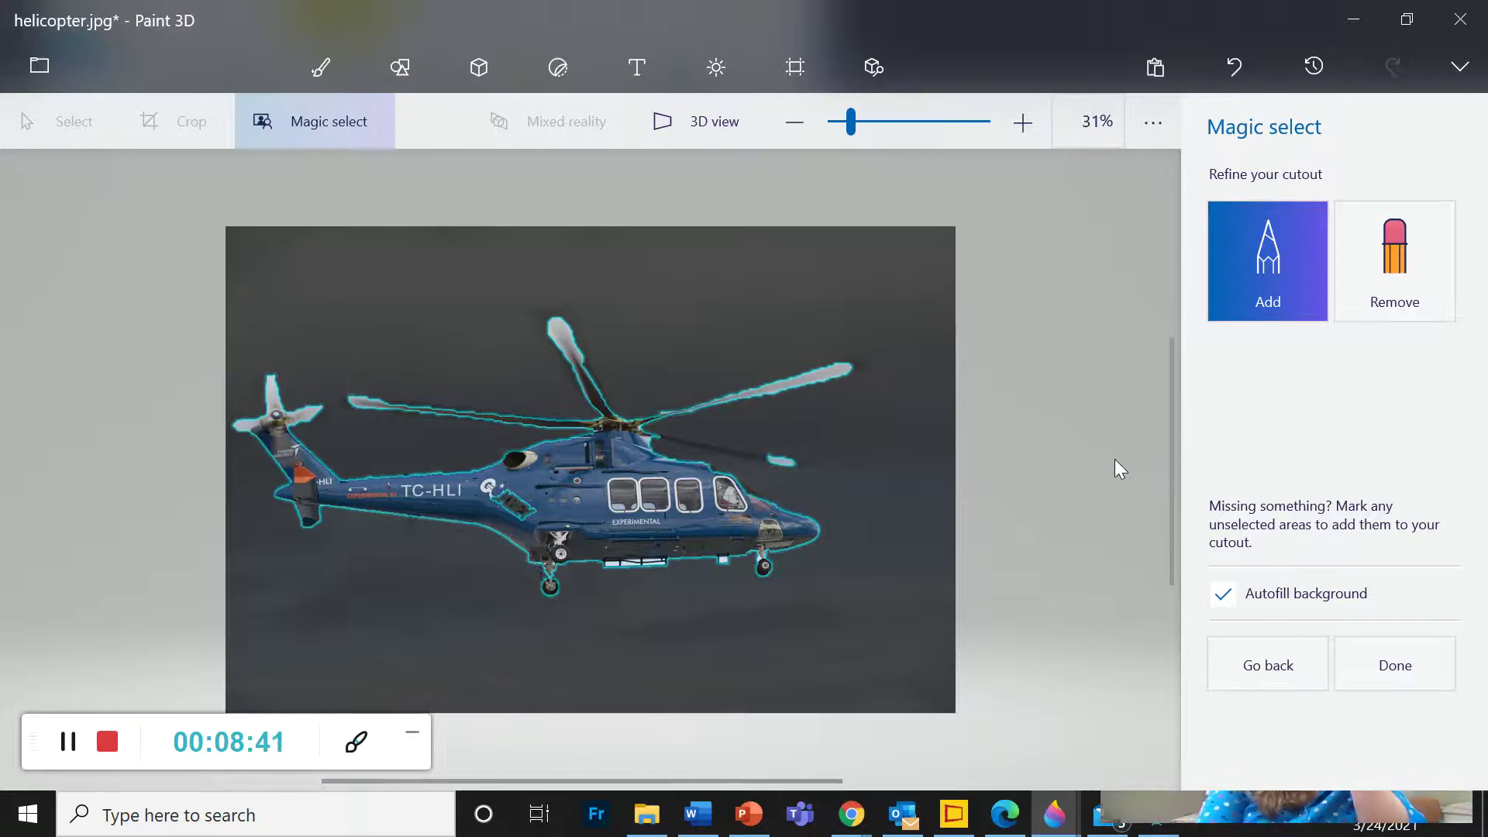
pyautogui.click(1428, 668)
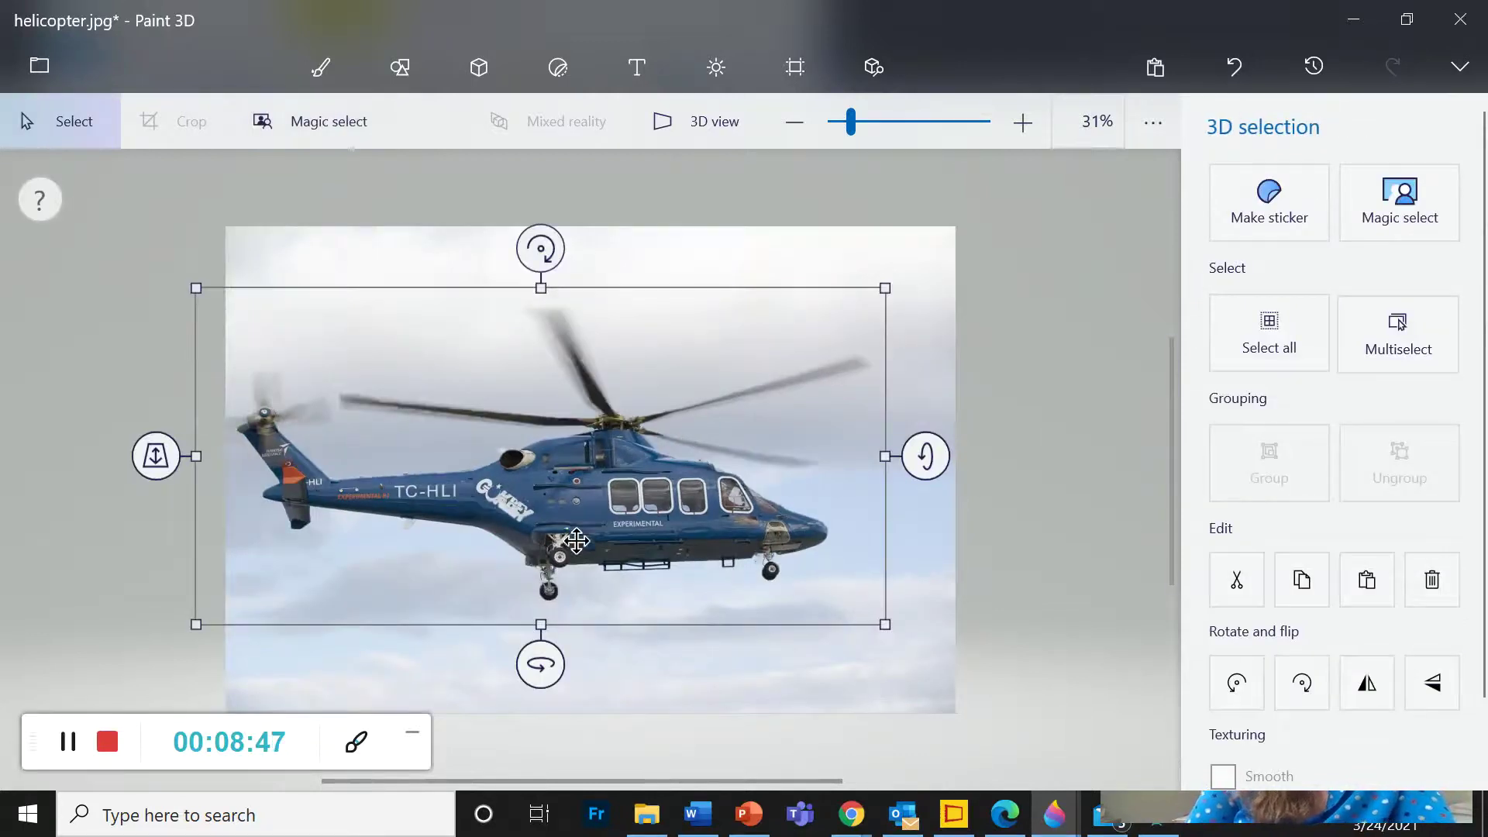
# Copy the helicopter cutout and paste it into the street collage window.
pyautogui.rightClick(576, 538)
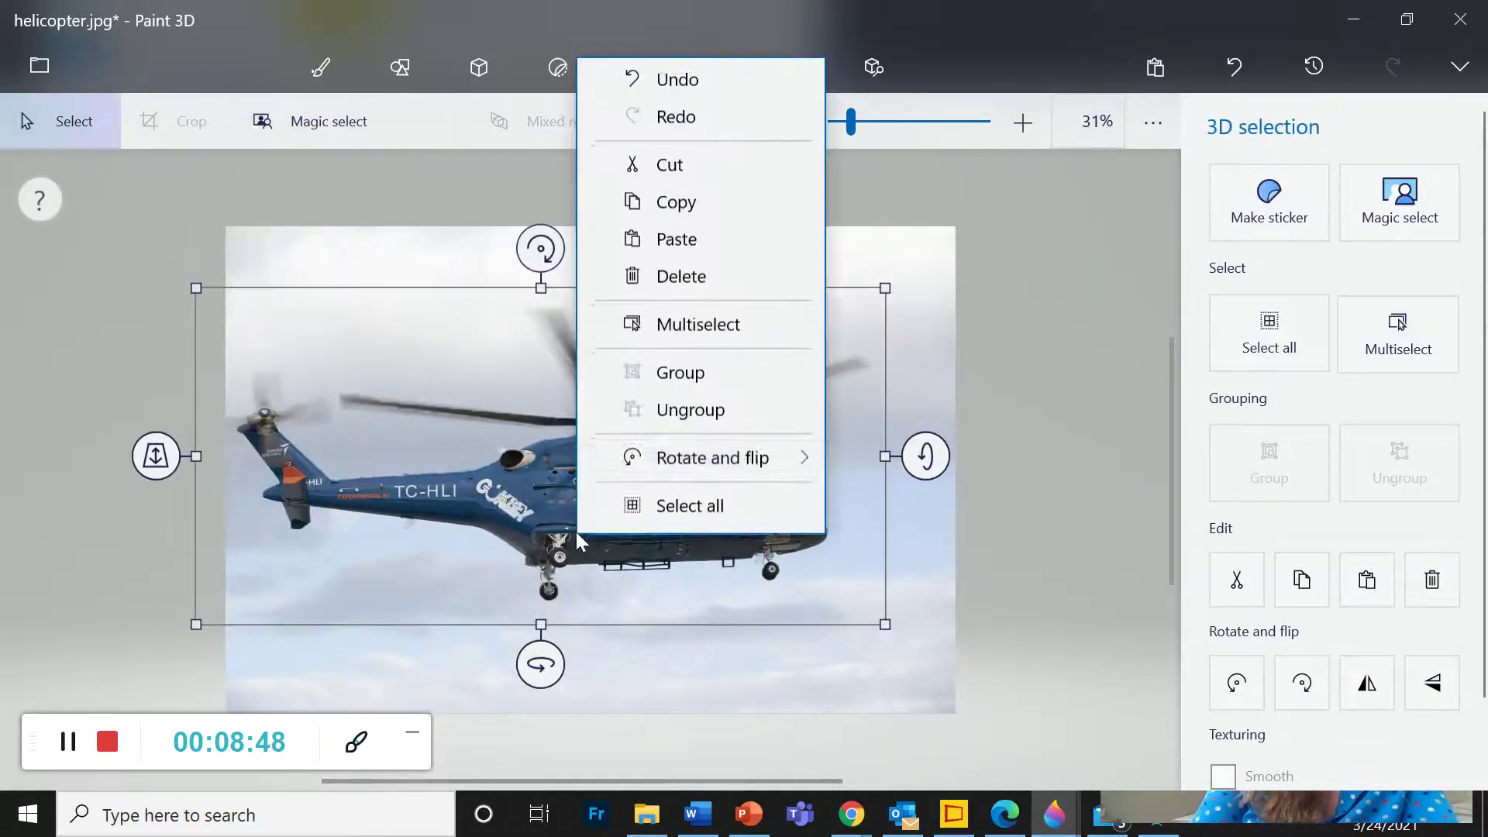
pyautogui.click(696, 217)
pyautogui.moveTo(1056, 828)
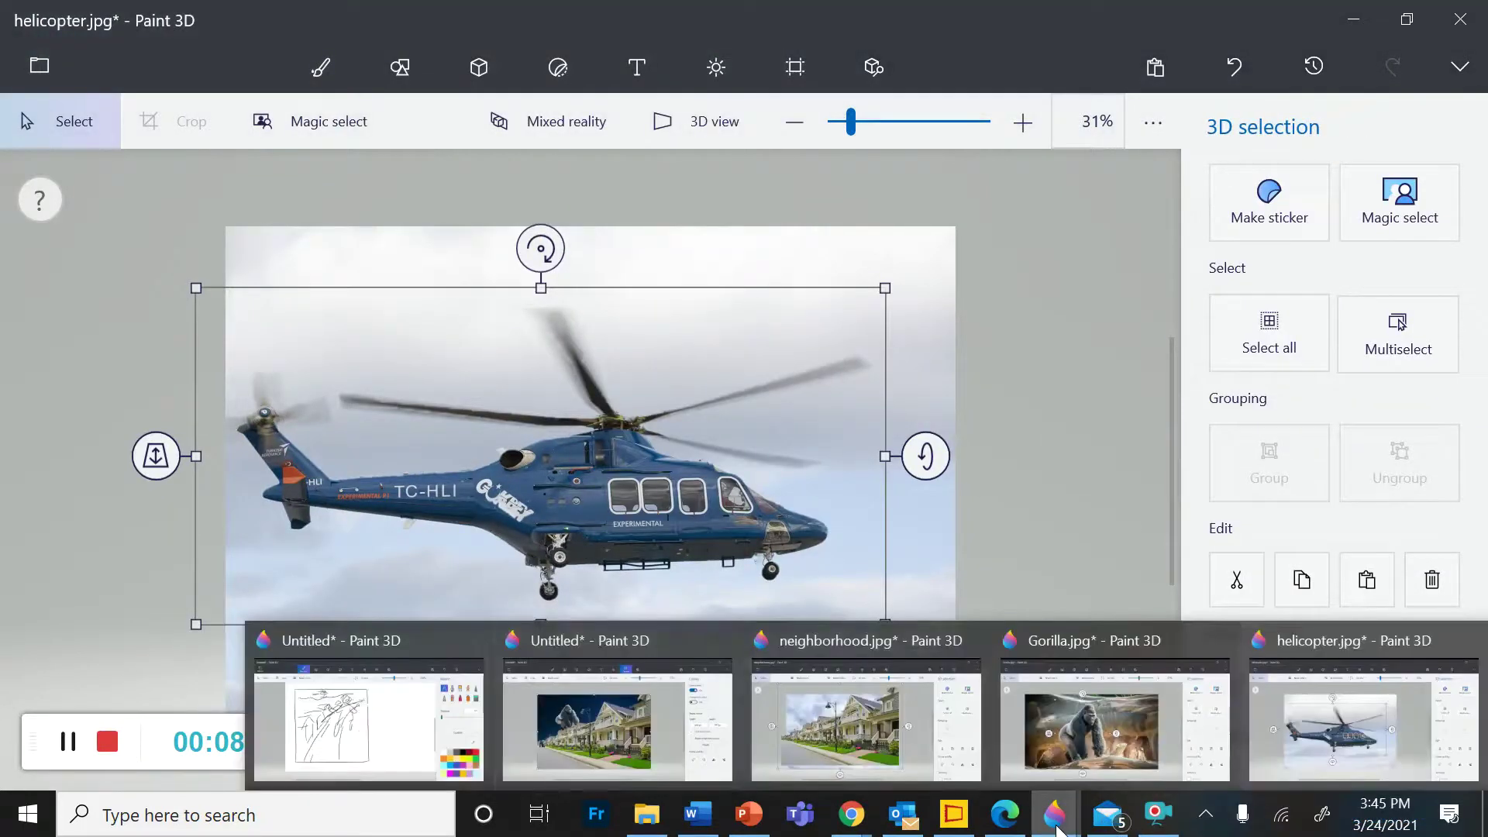
pyautogui.click(680, 704)
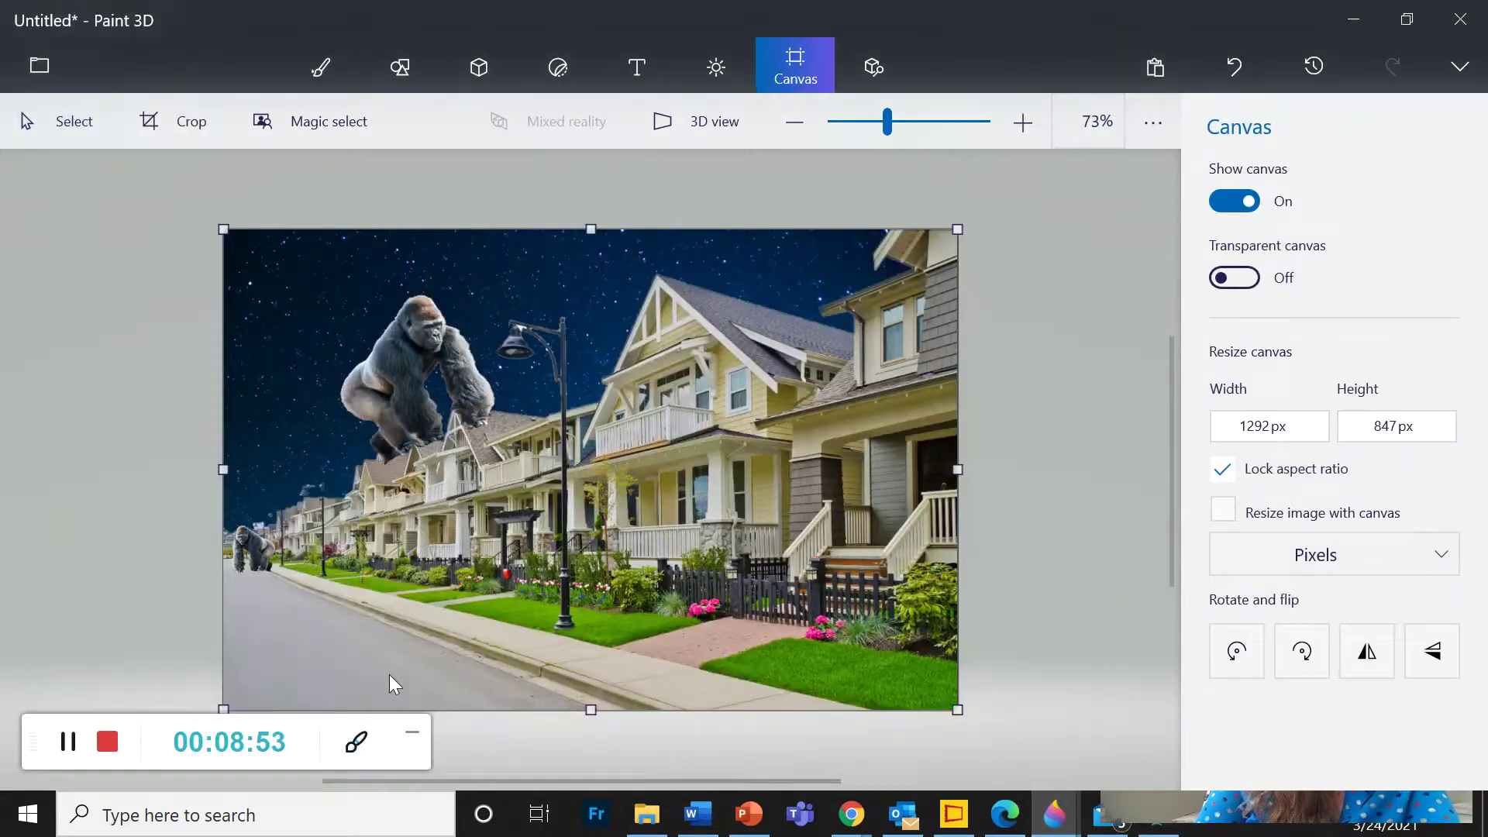
pyautogui.rightClick(389, 674)
pyautogui.click(467, 541)
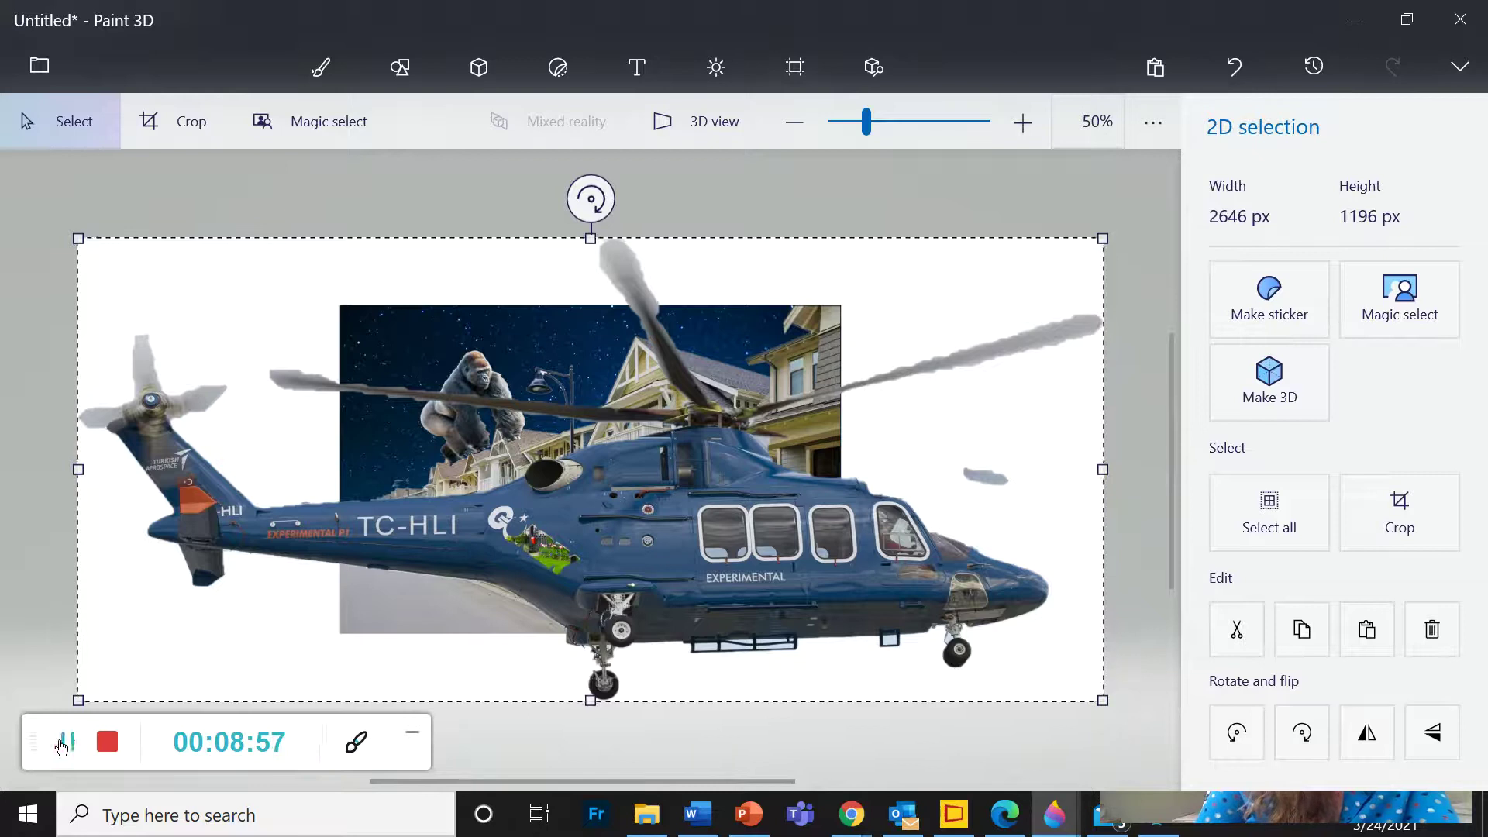
# Shrink the pasted helicopter, move it above the street lamp, and mirror it.
pyautogui.moveTo(77, 700); pyautogui.dragTo(426, 351)
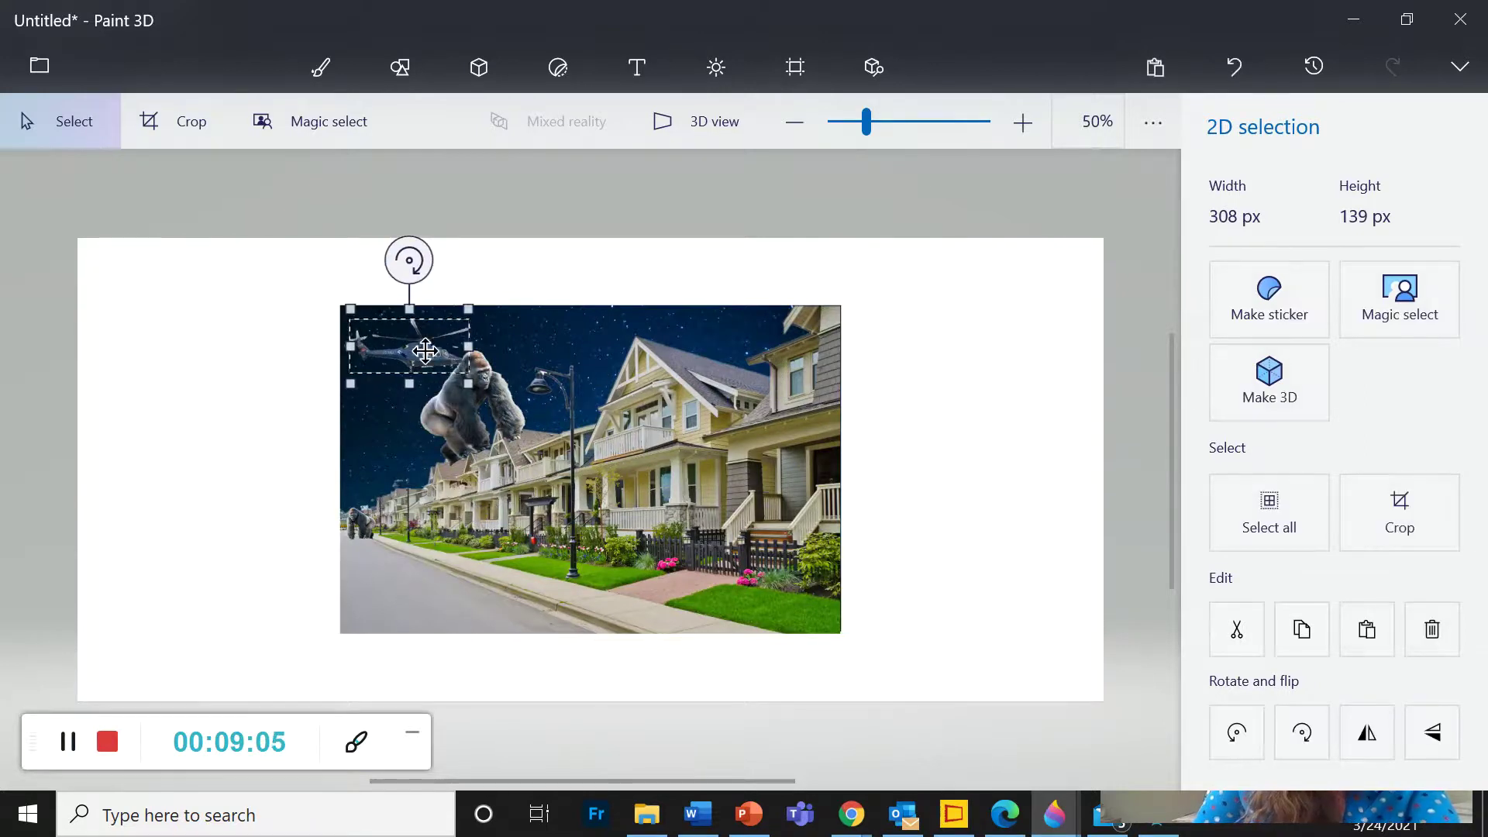
pyautogui.moveTo(868, 122); pyautogui.dragTo(899, 118)
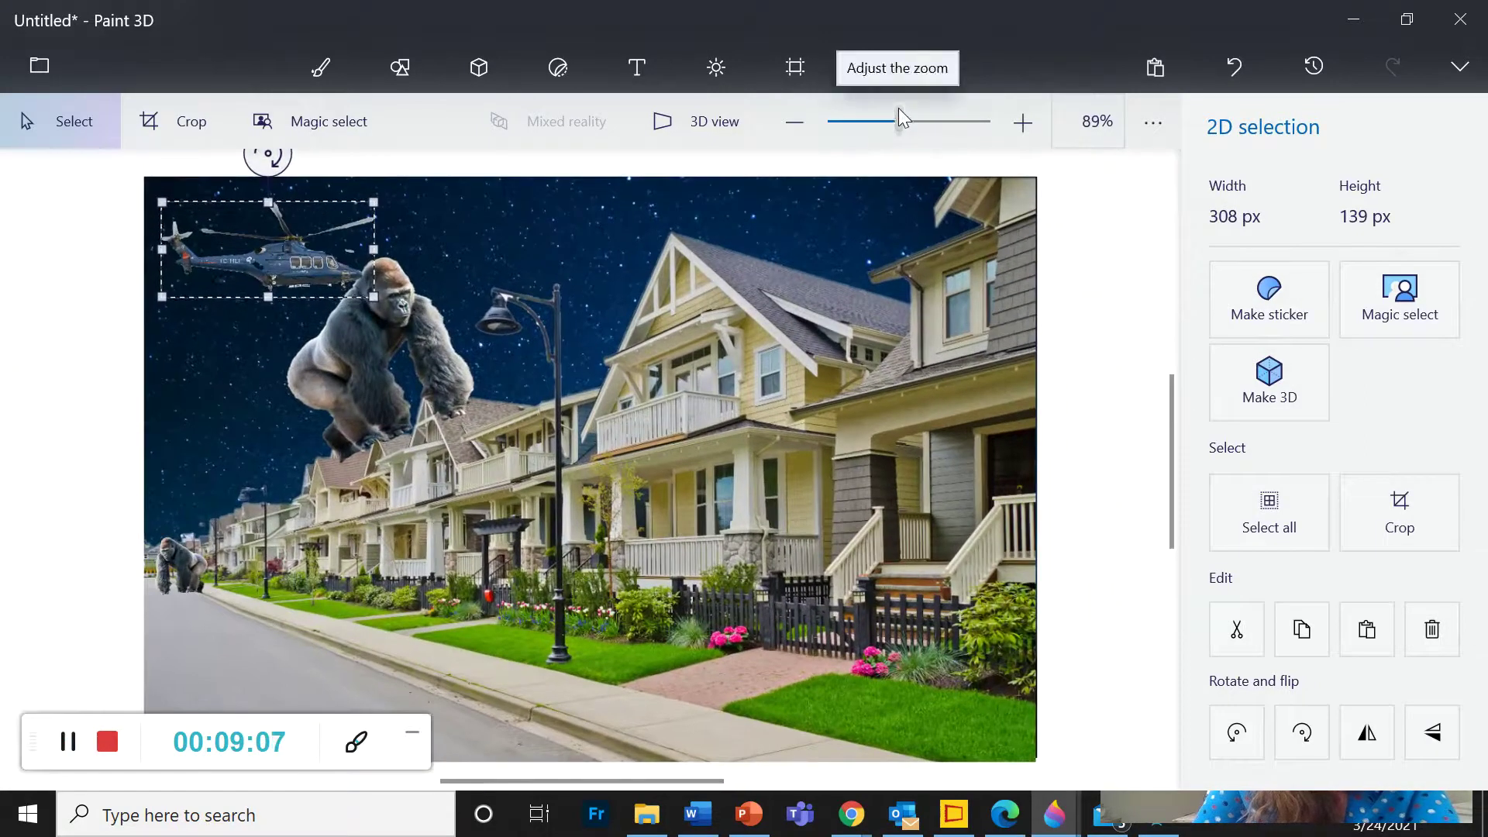
pyautogui.moveTo(241, 265); pyautogui.dragTo(535, 247)
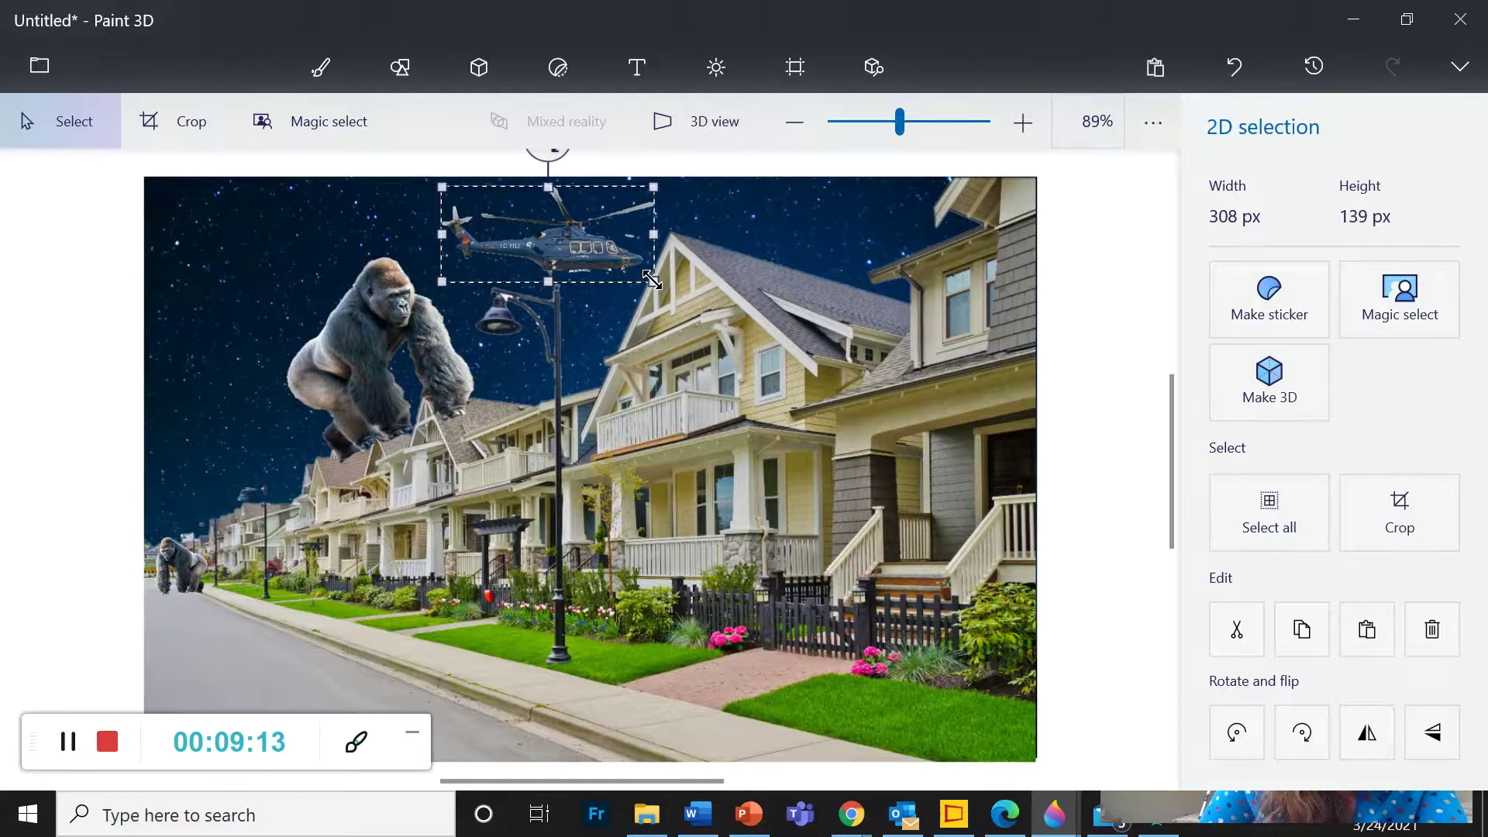
pyautogui.moveTo(653, 281); pyautogui.dragTo(572, 252)
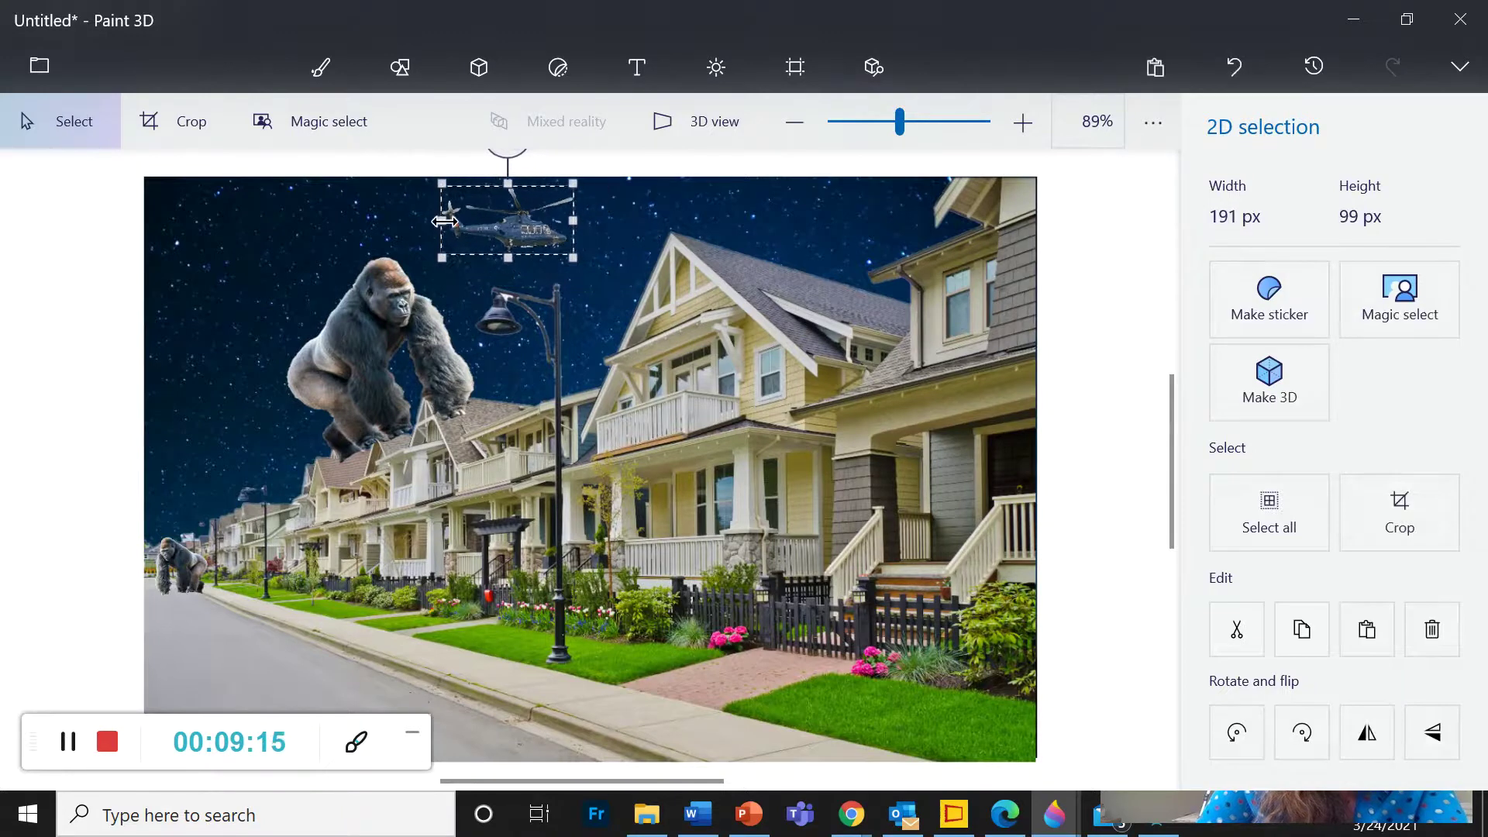
pyautogui.moveTo(442, 220); pyautogui.dragTo(728, 213)
# Tilt the helicopter, fine-tune it to 180 × 82 px high in the sky, and commit.
pyautogui.moveTo(638, 234); pyautogui.dragTo(549, 247)
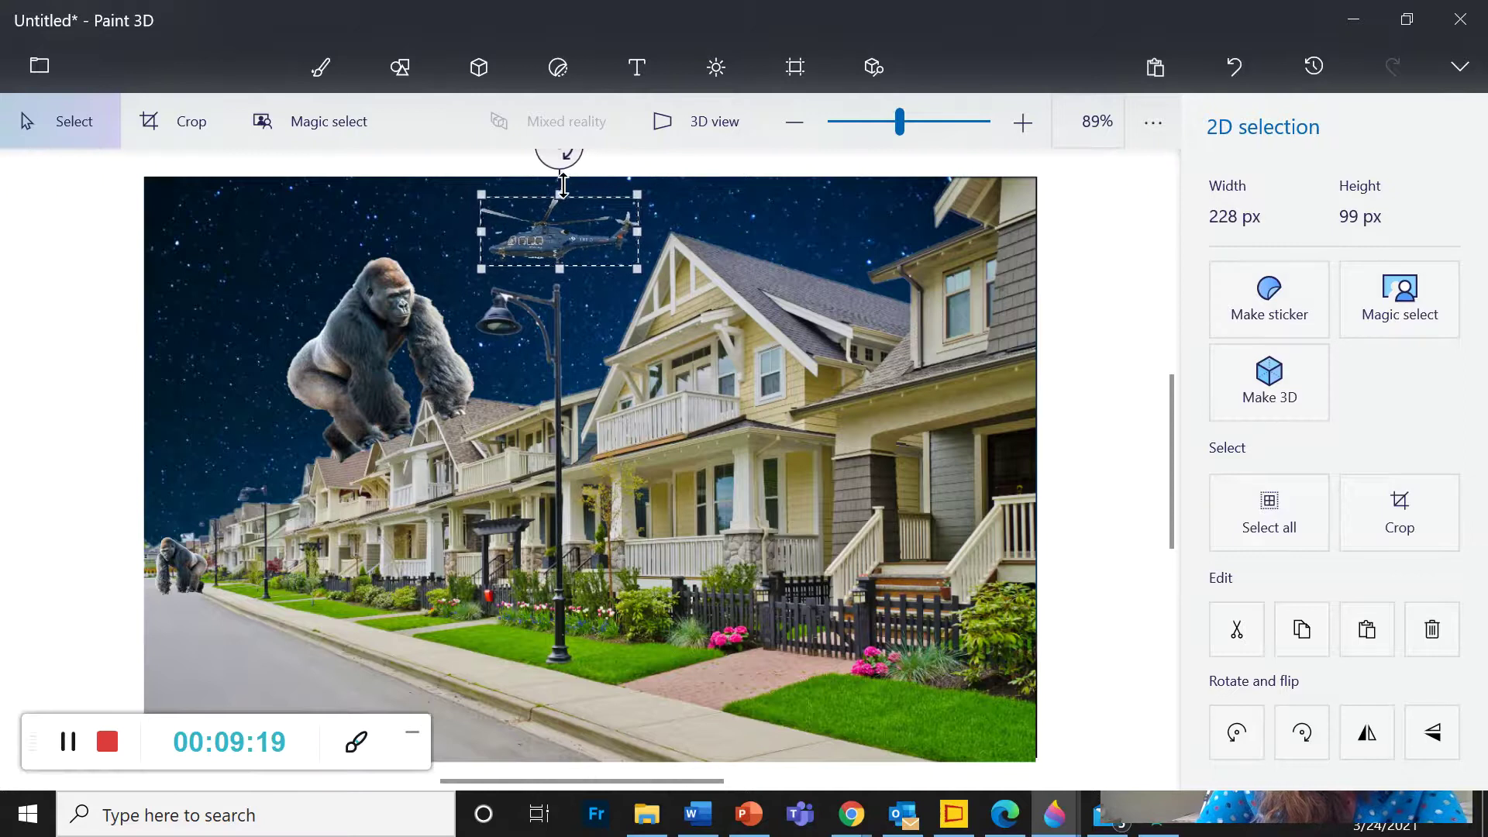
pyautogui.moveTo(551, 155)
pyautogui.mouseDown()
pyautogui.moveTo(535, 170)
pyautogui.moveTo(574, 173)
pyautogui.mouseUp()
pyautogui.moveTo(623, 289); pyautogui.dragTo(587, 274)
pyautogui.moveTo(537, 225); pyautogui.dragTo(566, 211)
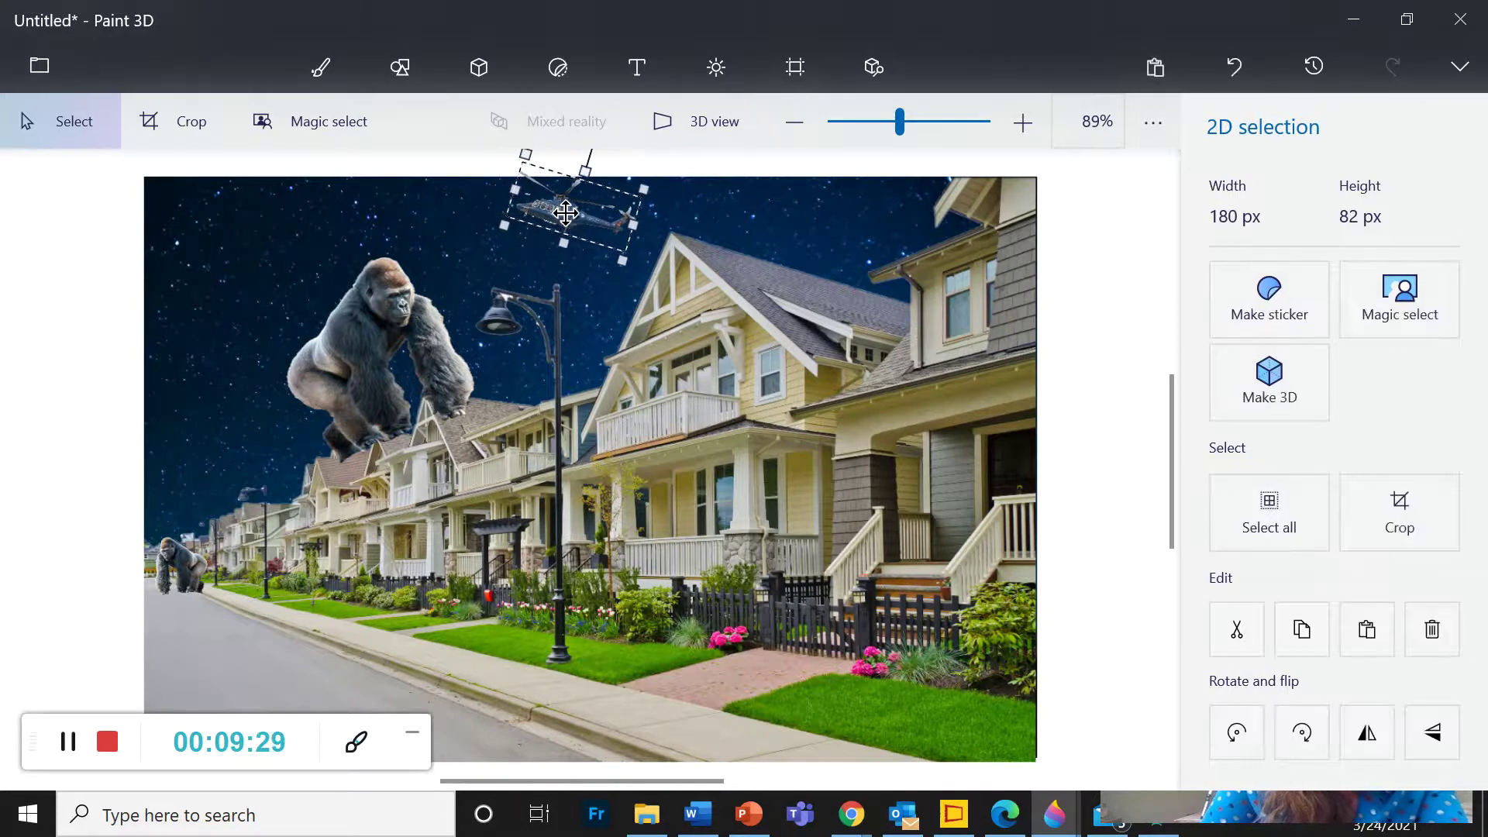
pyautogui.click(1140, 262)
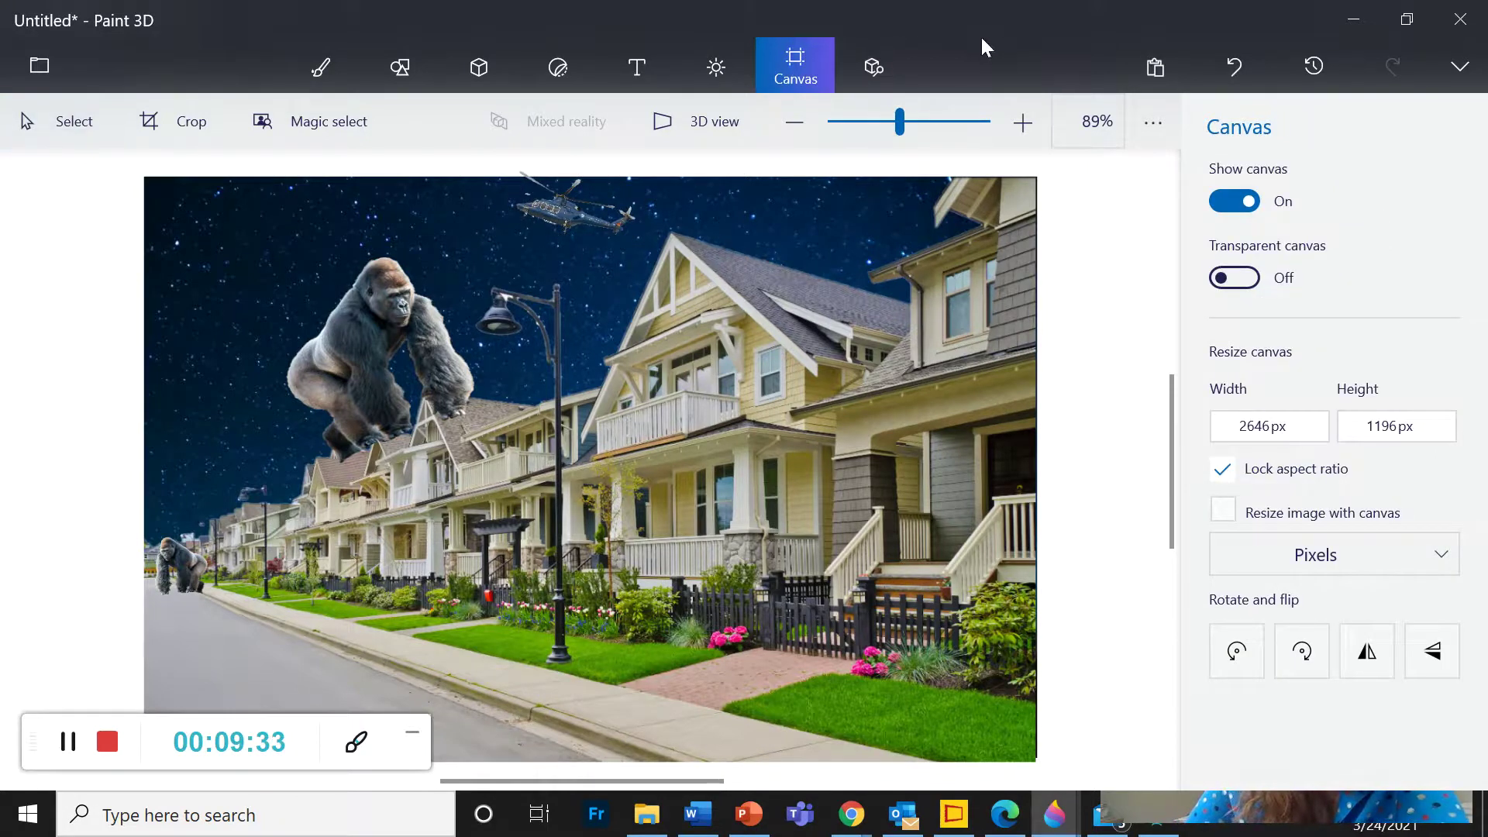
# Pull the right, left, bottom and top canvas edges inward to 1288 × 848 px, removing the white border.
pyautogui.moveTo(890, 129); pyautogui.dragTo(868, 124)
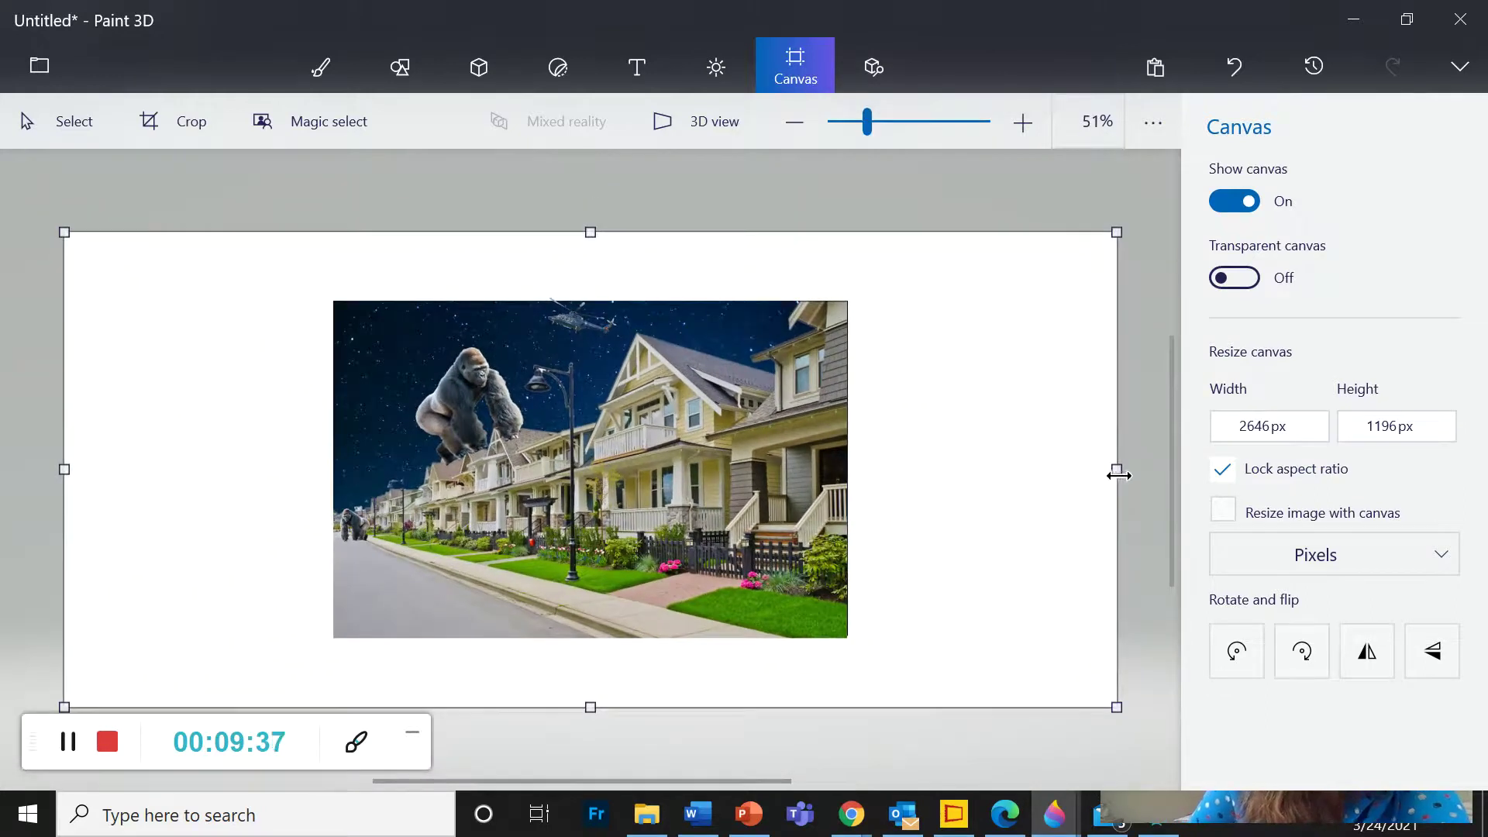
pyautogui.moveTo(1119, 475); pyautogui.dragTo(848, 498)
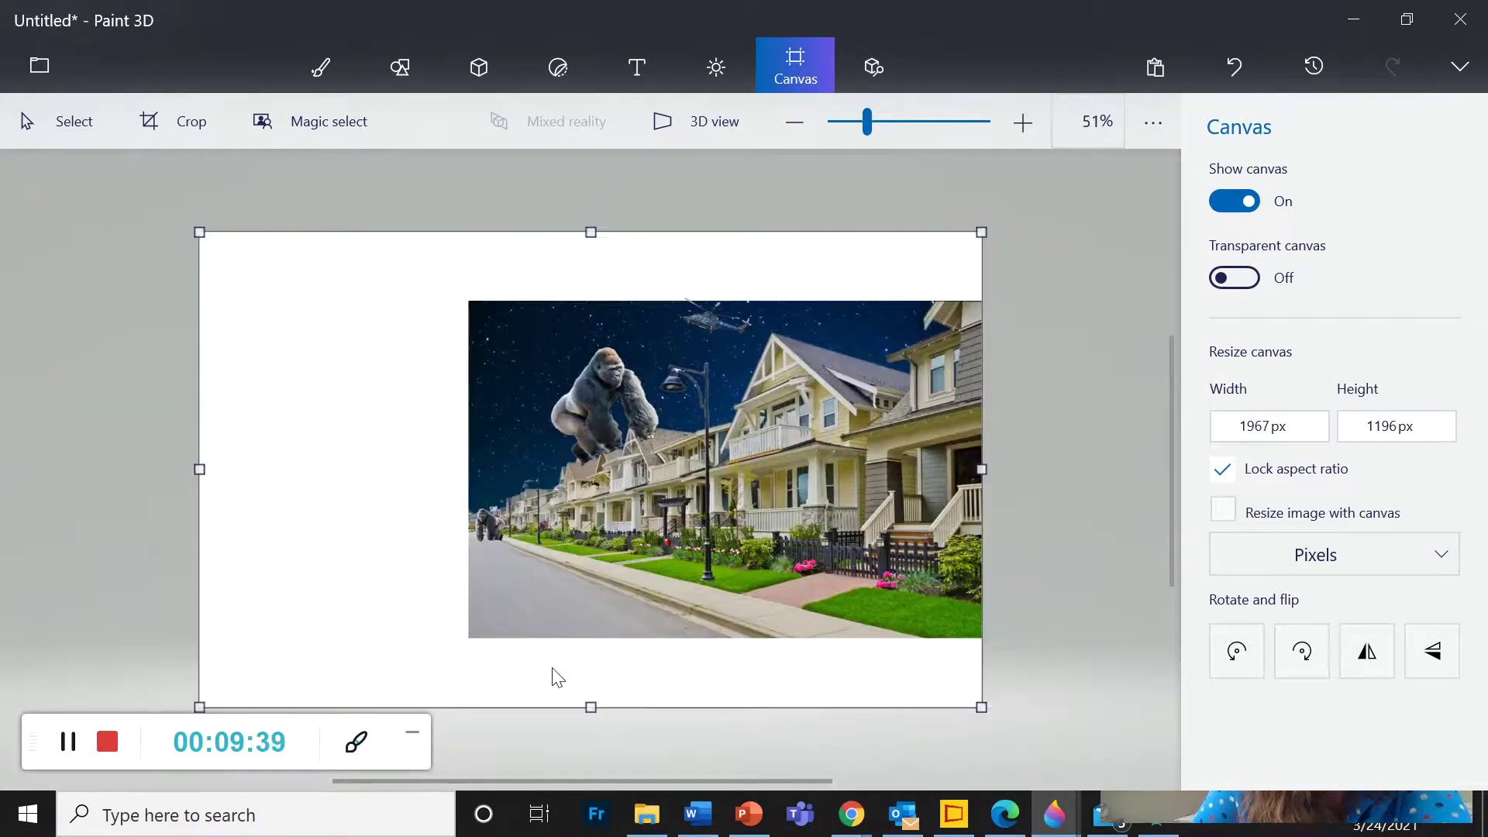
pyautogui.moveTo(199, 469); pyautogui.dragTo(471, 437)
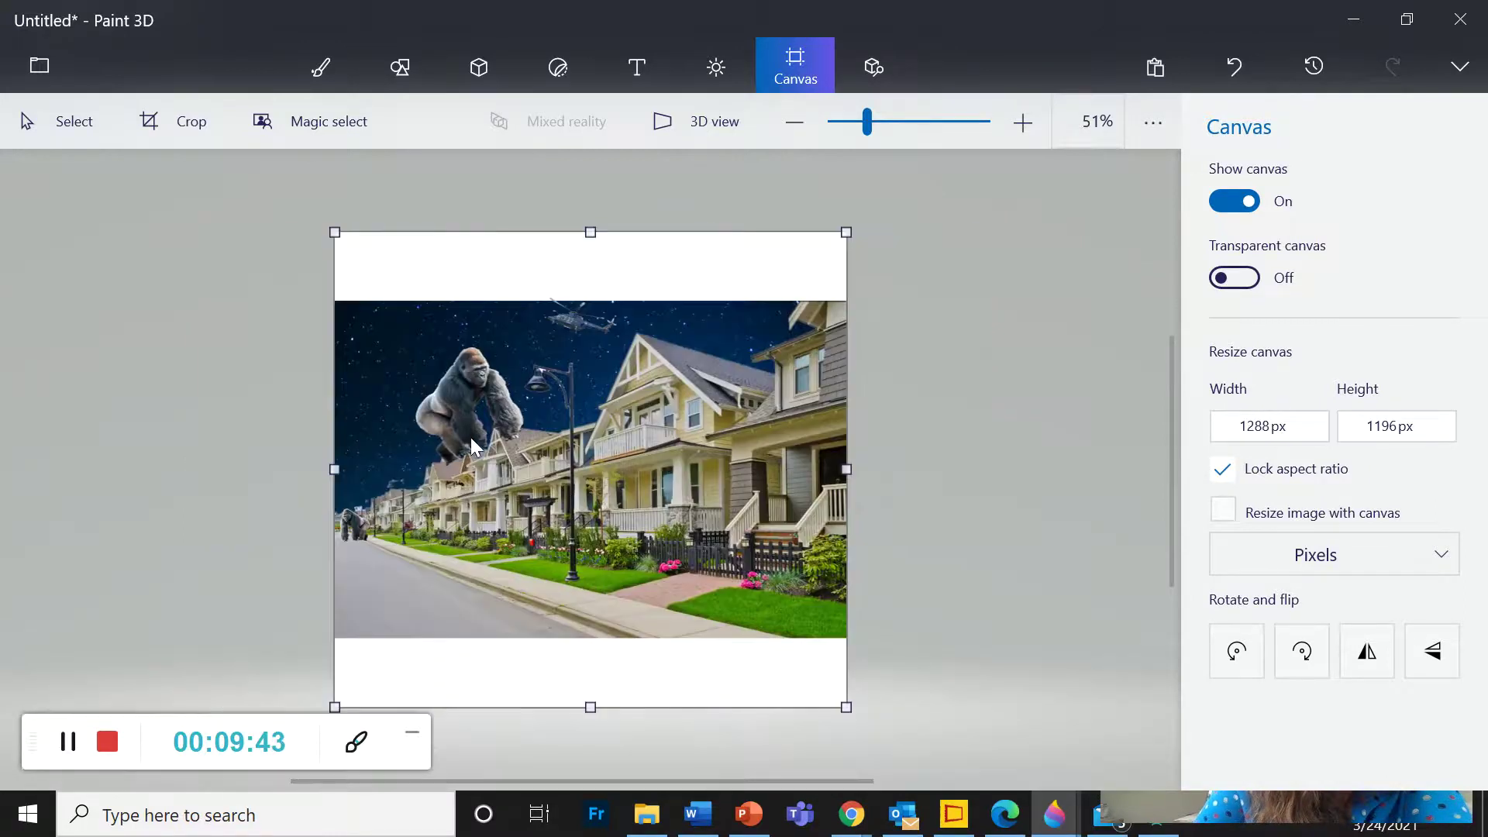
pyautogui.moveTo(594, 709); pyautogui.dragTo(593, 637)
pyautogui.moveTo(588, 265); pyautogui.dragTo(598, 336)
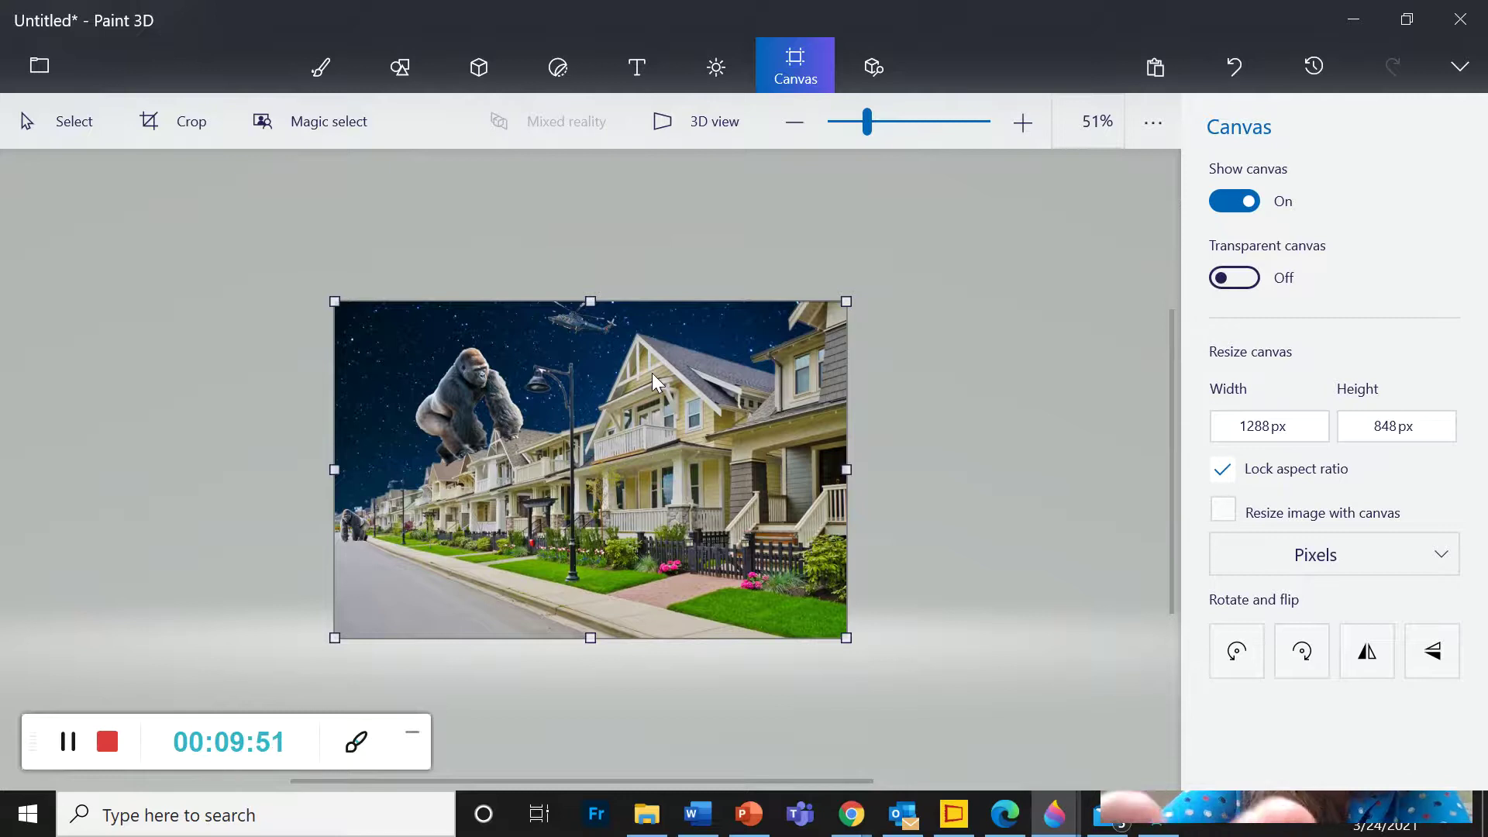
pyautogui.scroll(4, 653, 373)
pyautogui.scroll(-1, 652, 373)
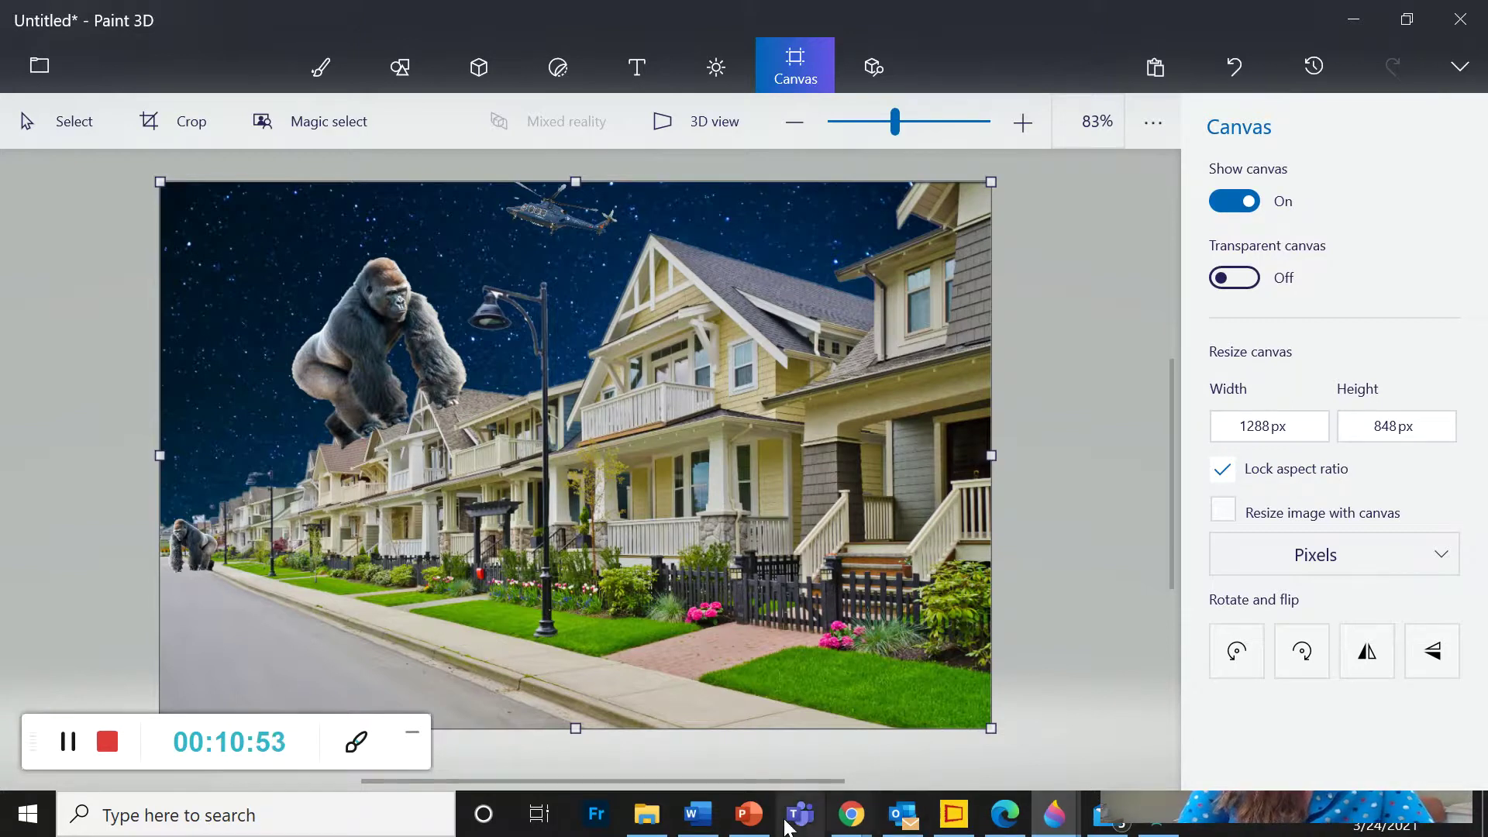
# Reopen helicopter.jpg from the Surrealist Collage folder with Edit with Paint 3D.
pyautogui.click(656, 820)
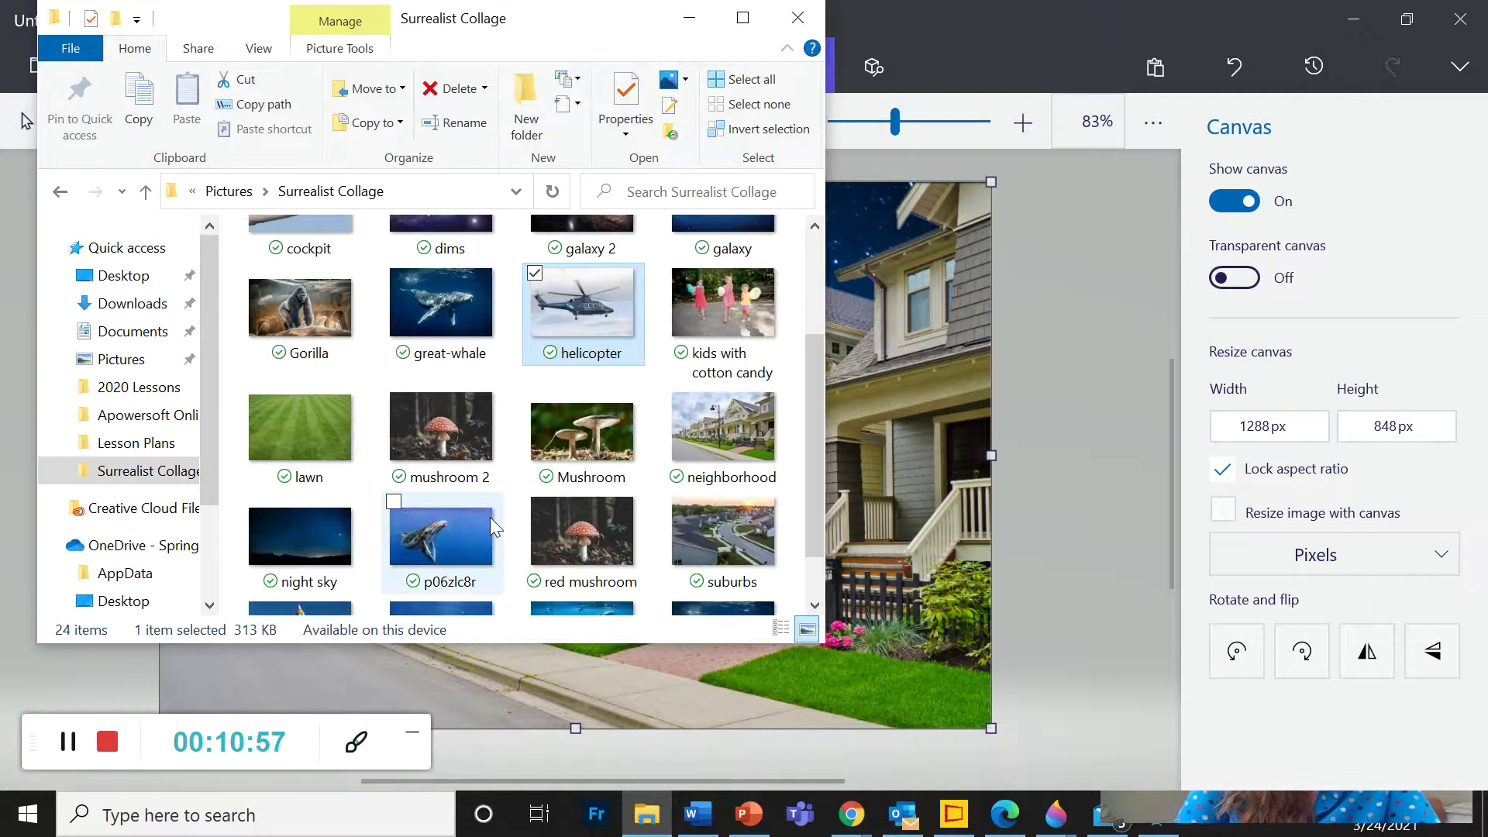
pyautogui.scroll(1, 489, 518)
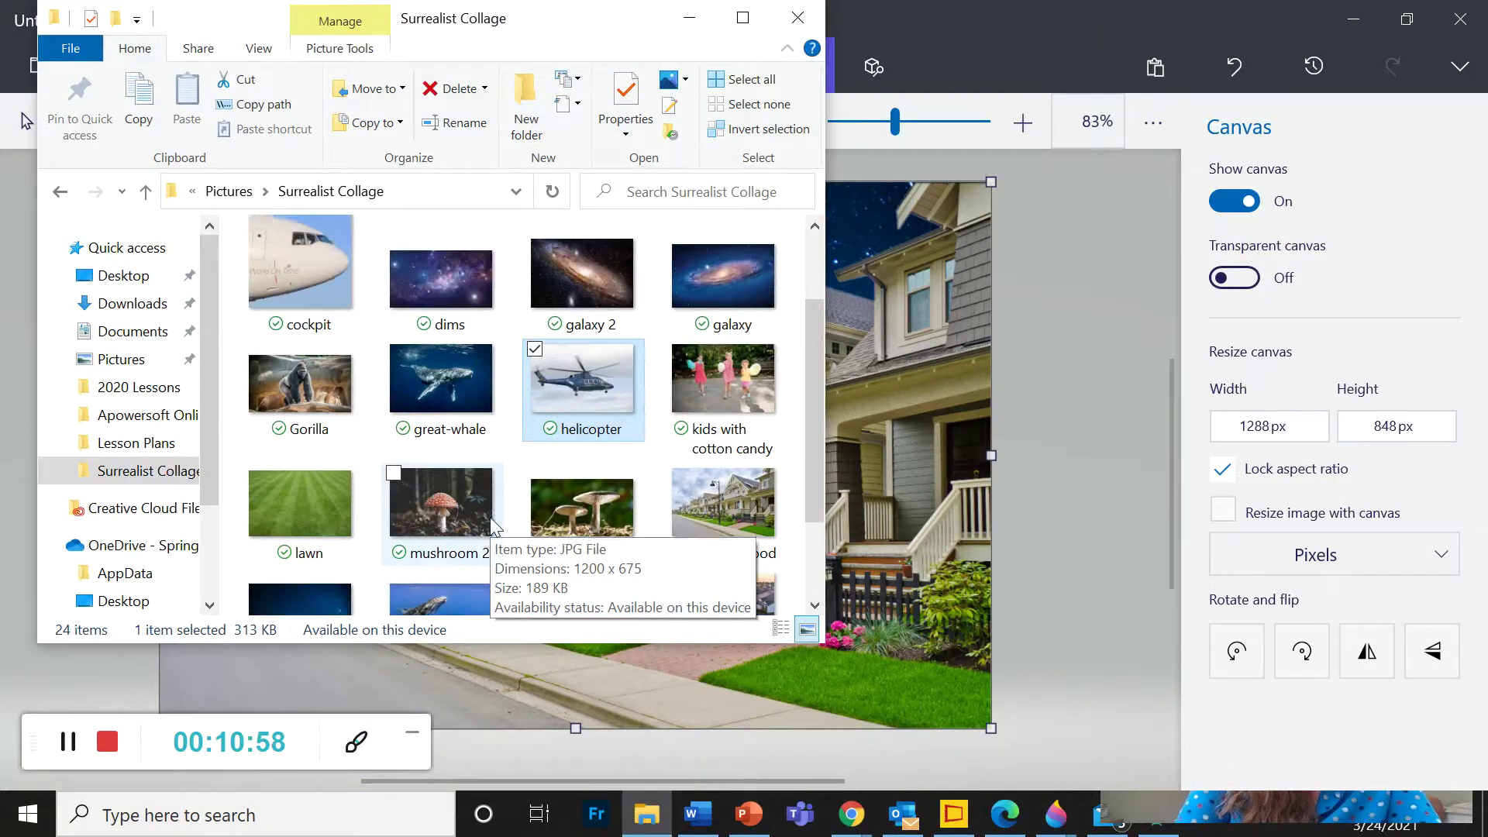
pyautogui.rightClick(575, 378)
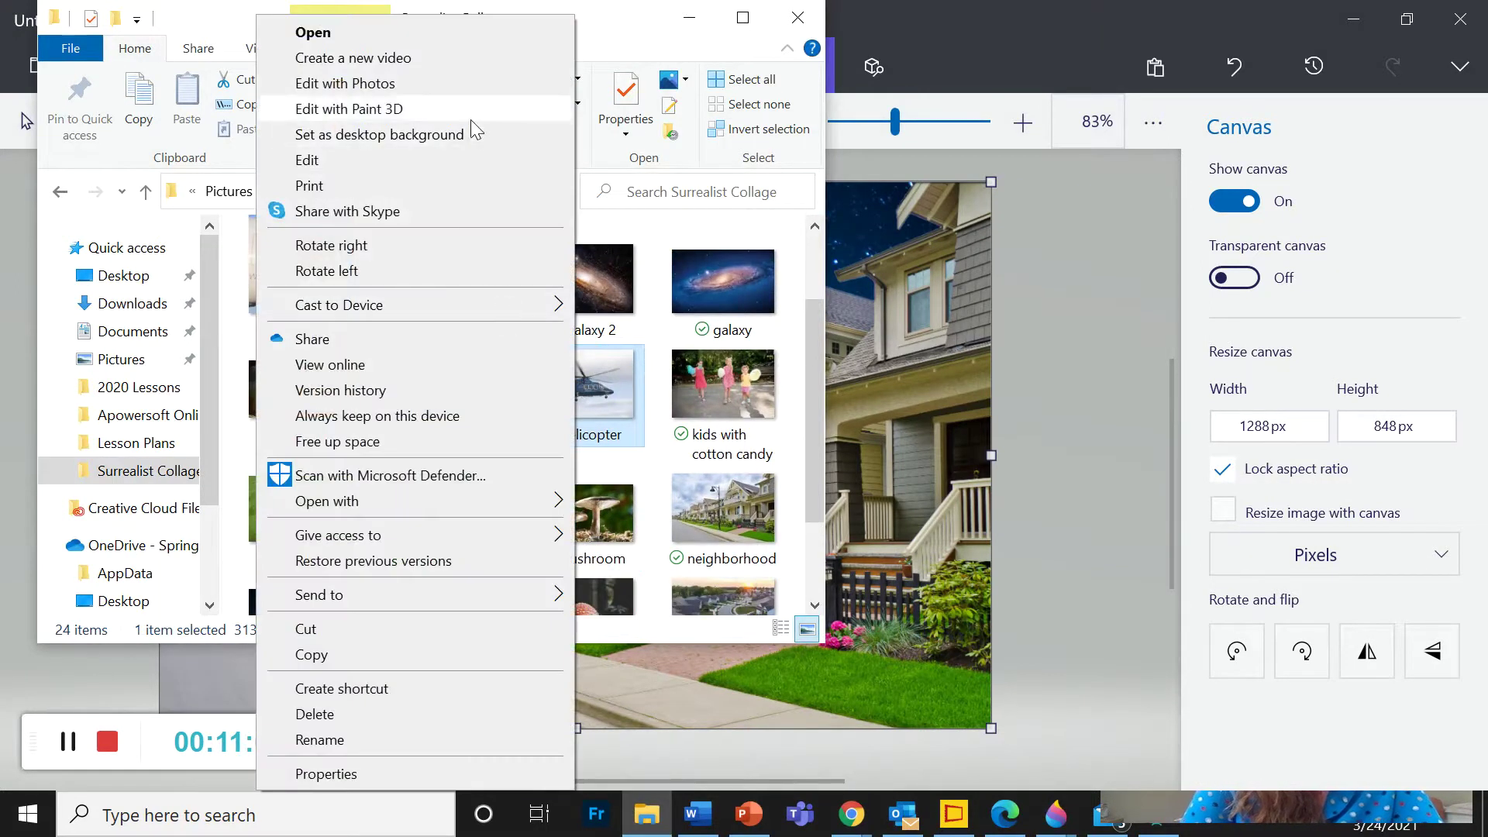
pyautogui.click(362, 109)
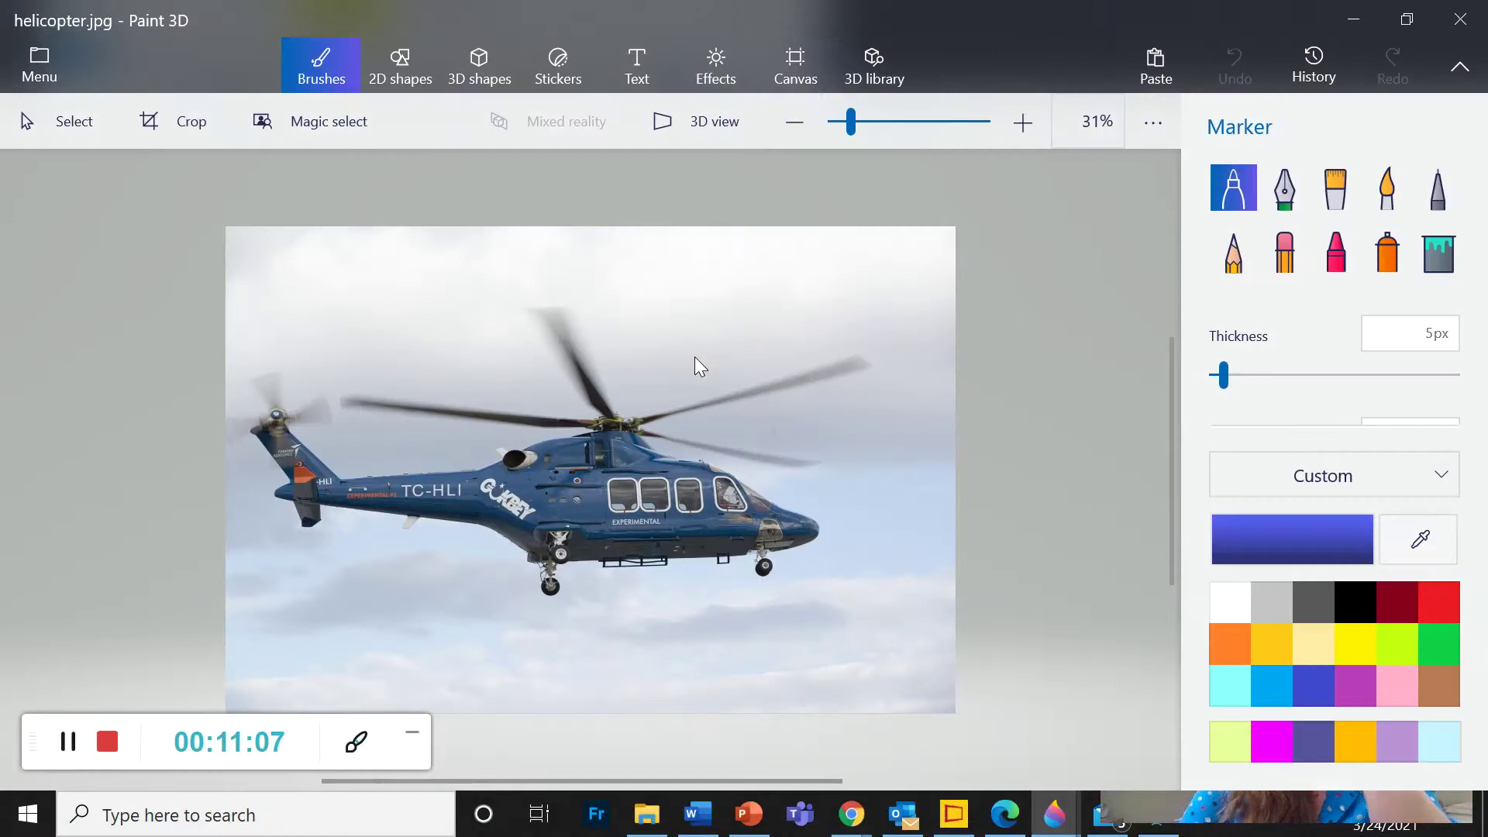
# Apply the Lavender filter to the helicopter photo.
pyautogui.click(716, 68)
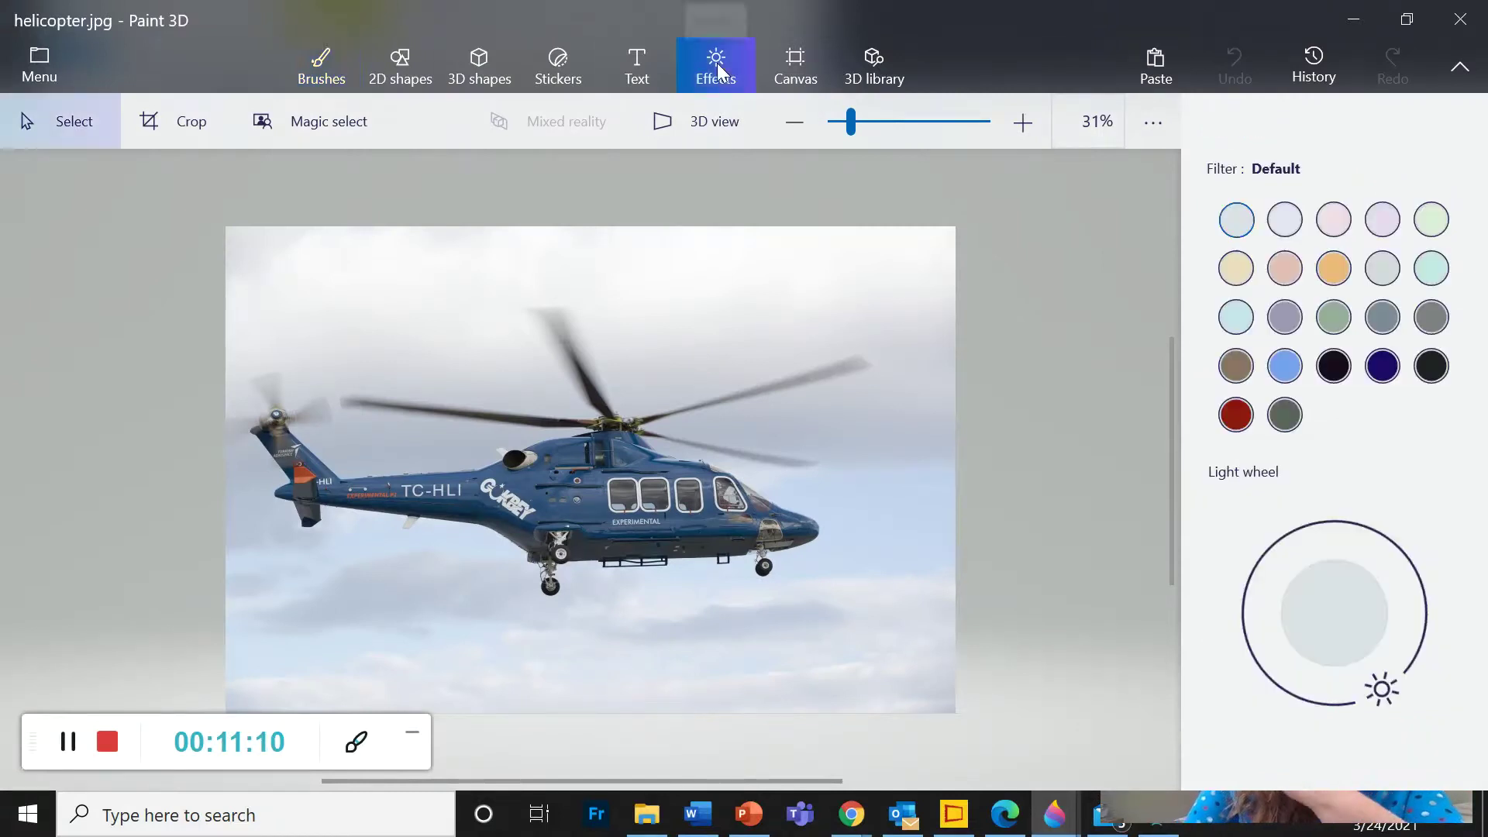
pyautogui.click(1284, 222)
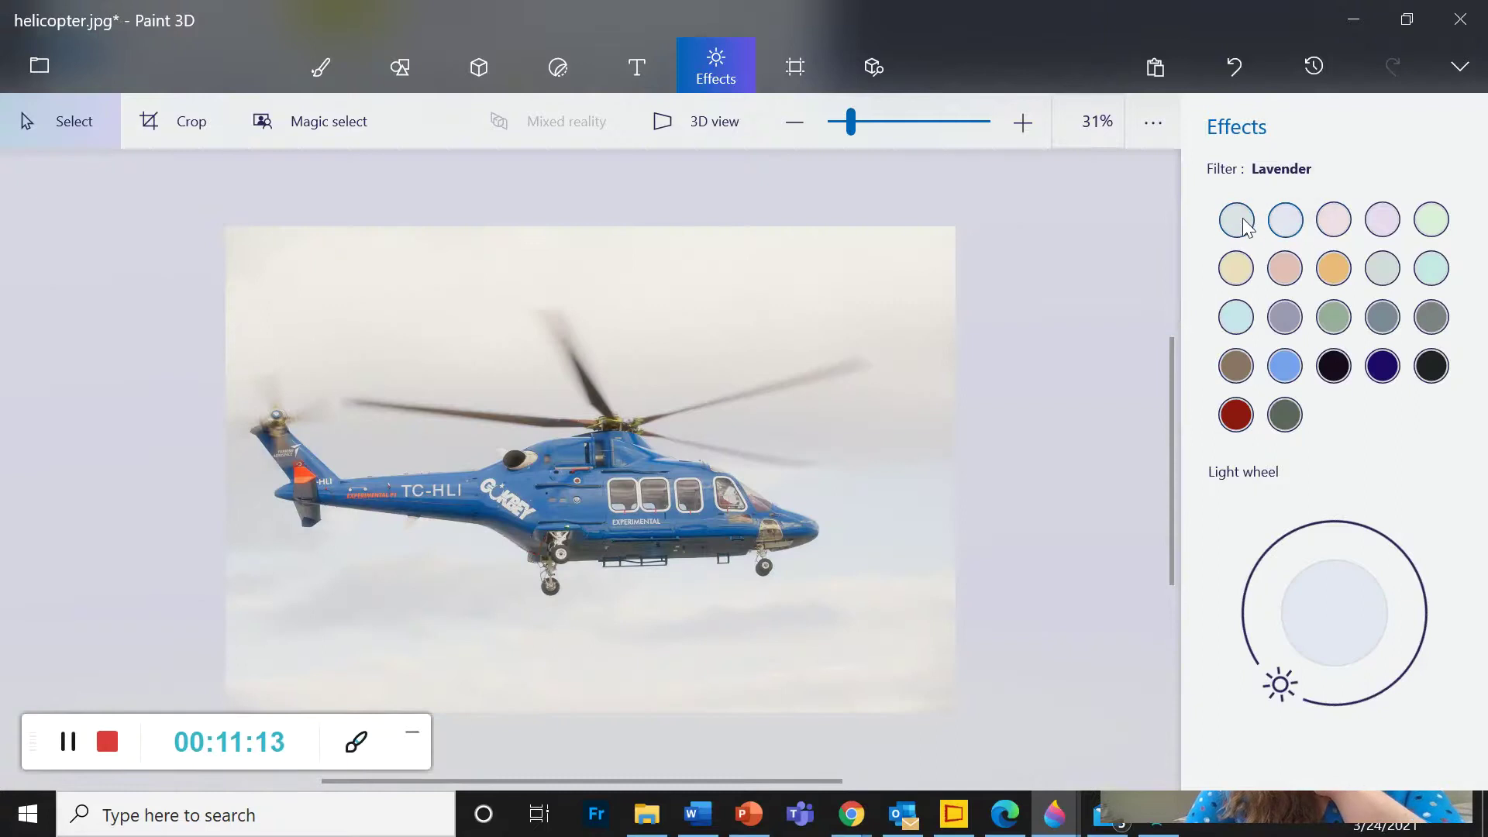
pyautogui.click(1243, 222)
pyautogui.click(1283, 223)
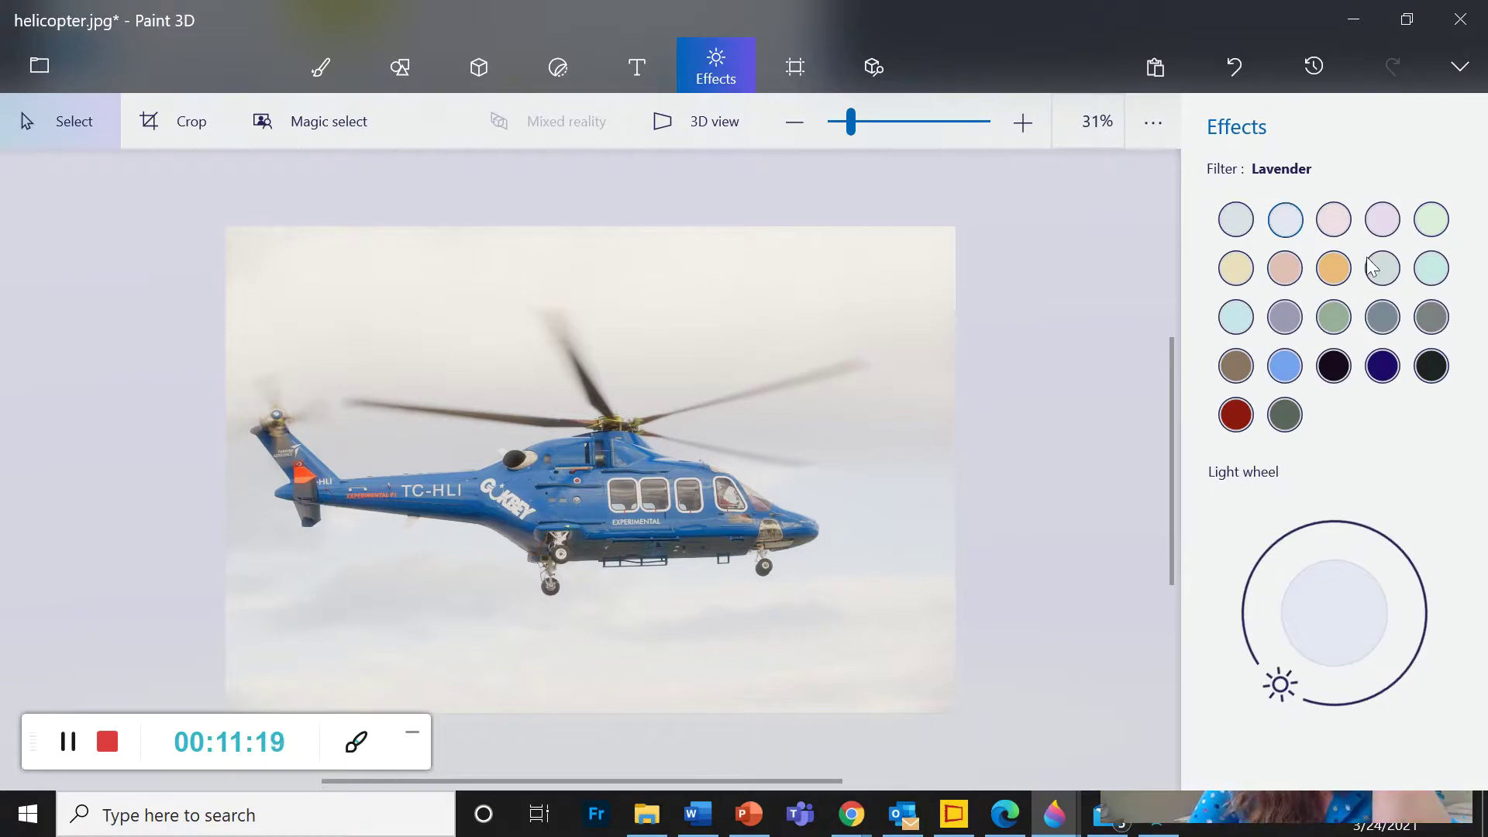
# Move the light wheel's sun so the lighting comes from the lower left.
pyautogui.moveTo(1293, 676); pyautogui.dragTo(1378, 506)
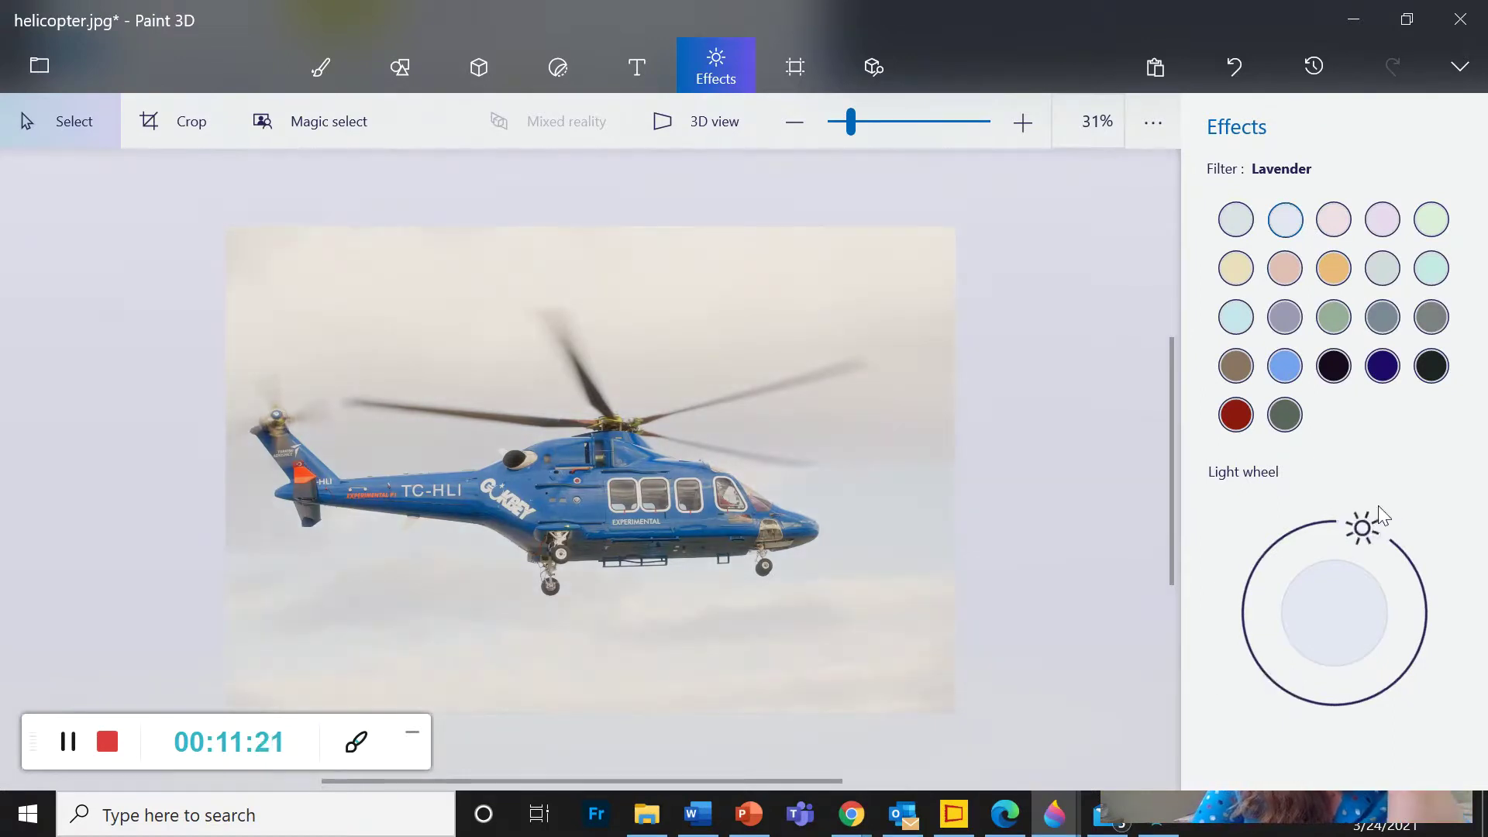
pyautogui.moveTo(1474, 675); pyautogui.dragTo(1215, 731)
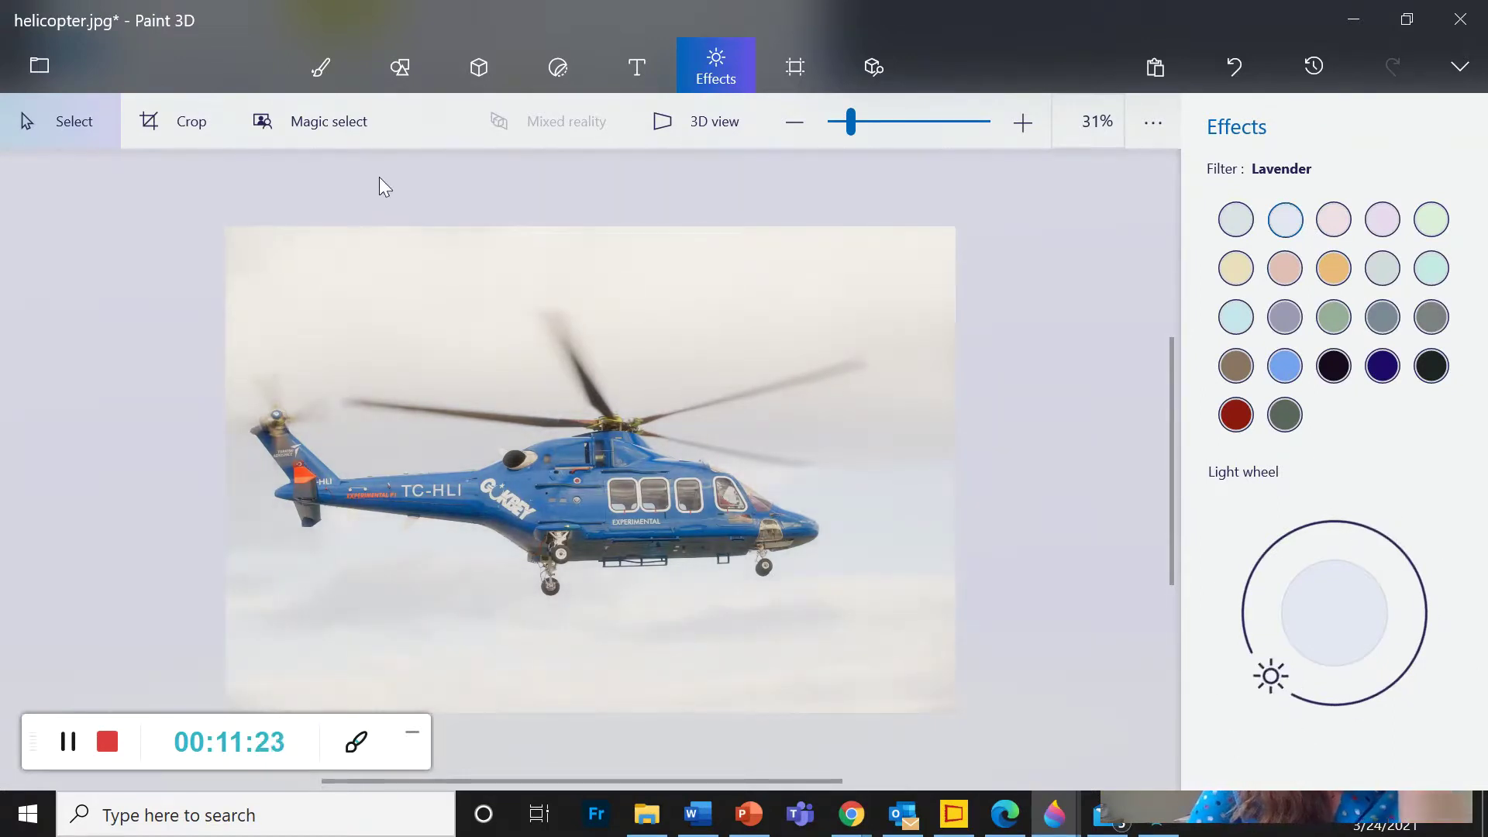
pyautogui.click(411, 66)
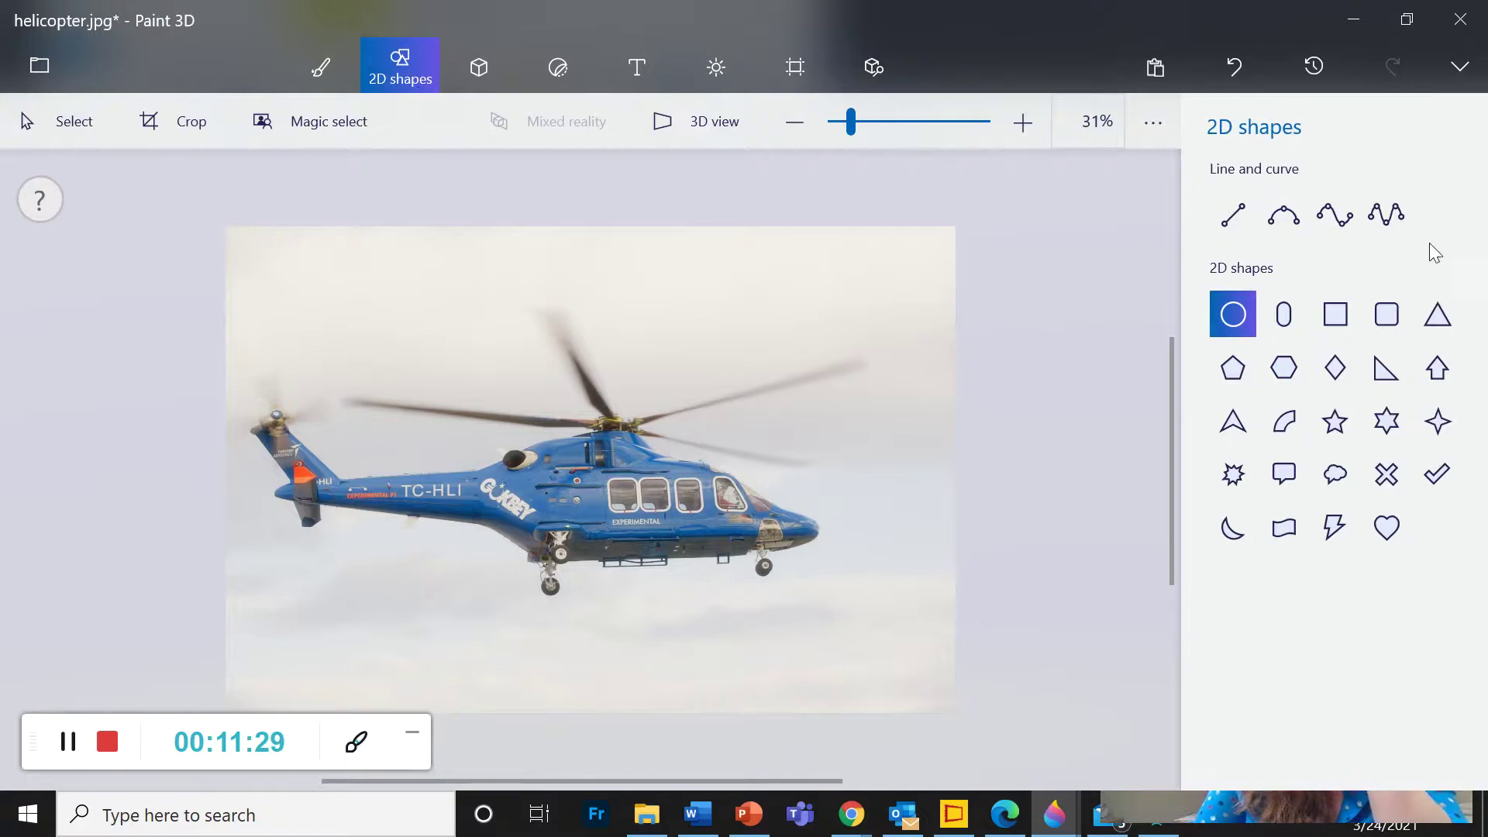
# Cover the whole helicopter photo with a light cyan square at 34% sticker opacity.
pyautogui.click(1335, 319)
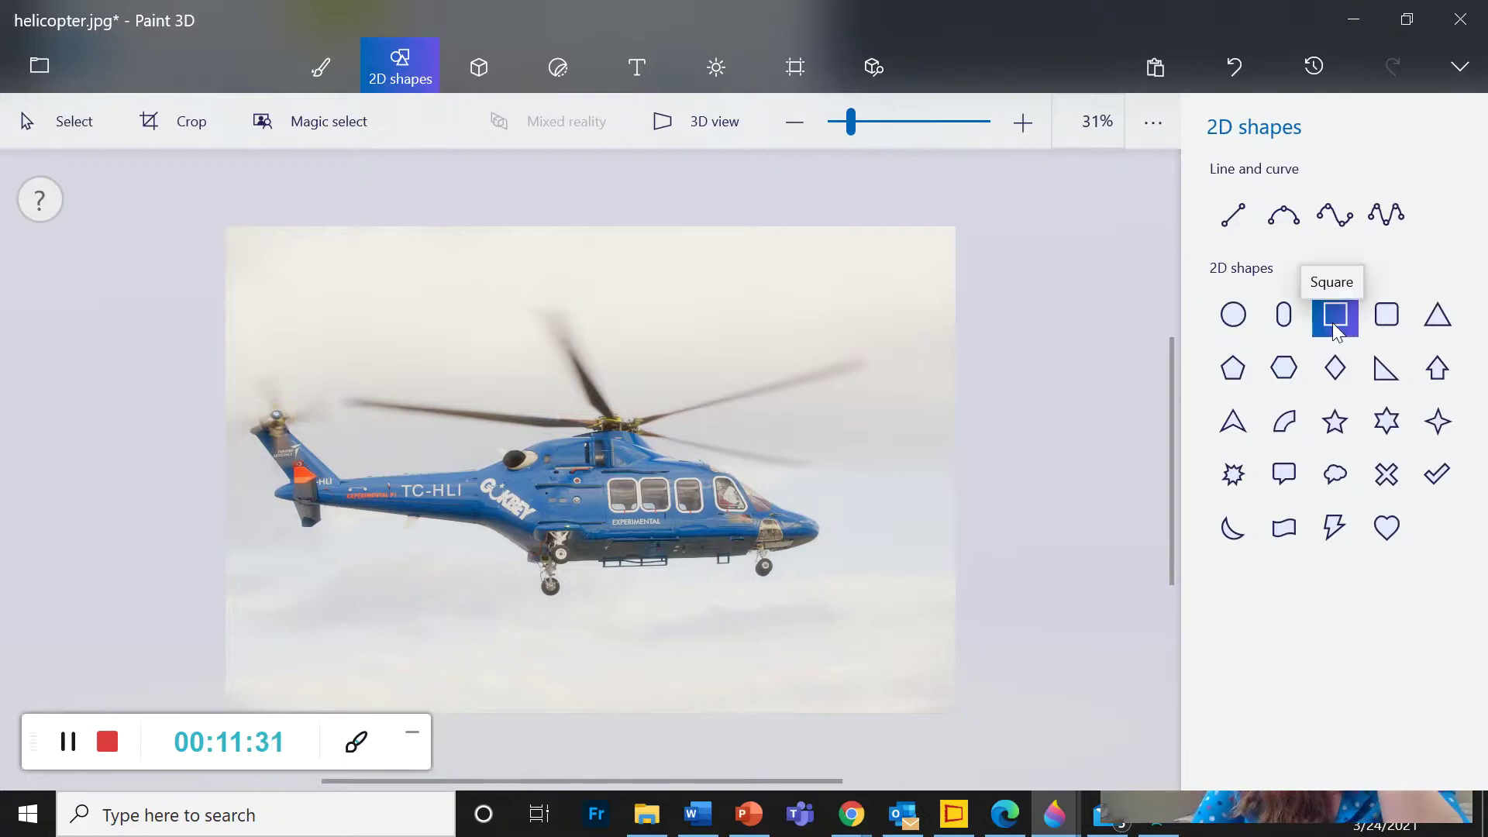
pyautogui.moveTo(222, 220)
pyautogui.mouseDown()
pyautogui.moveTo(870, 631)
pyautogui.moveTo(955, 718)
pyautogui.mouseUp()
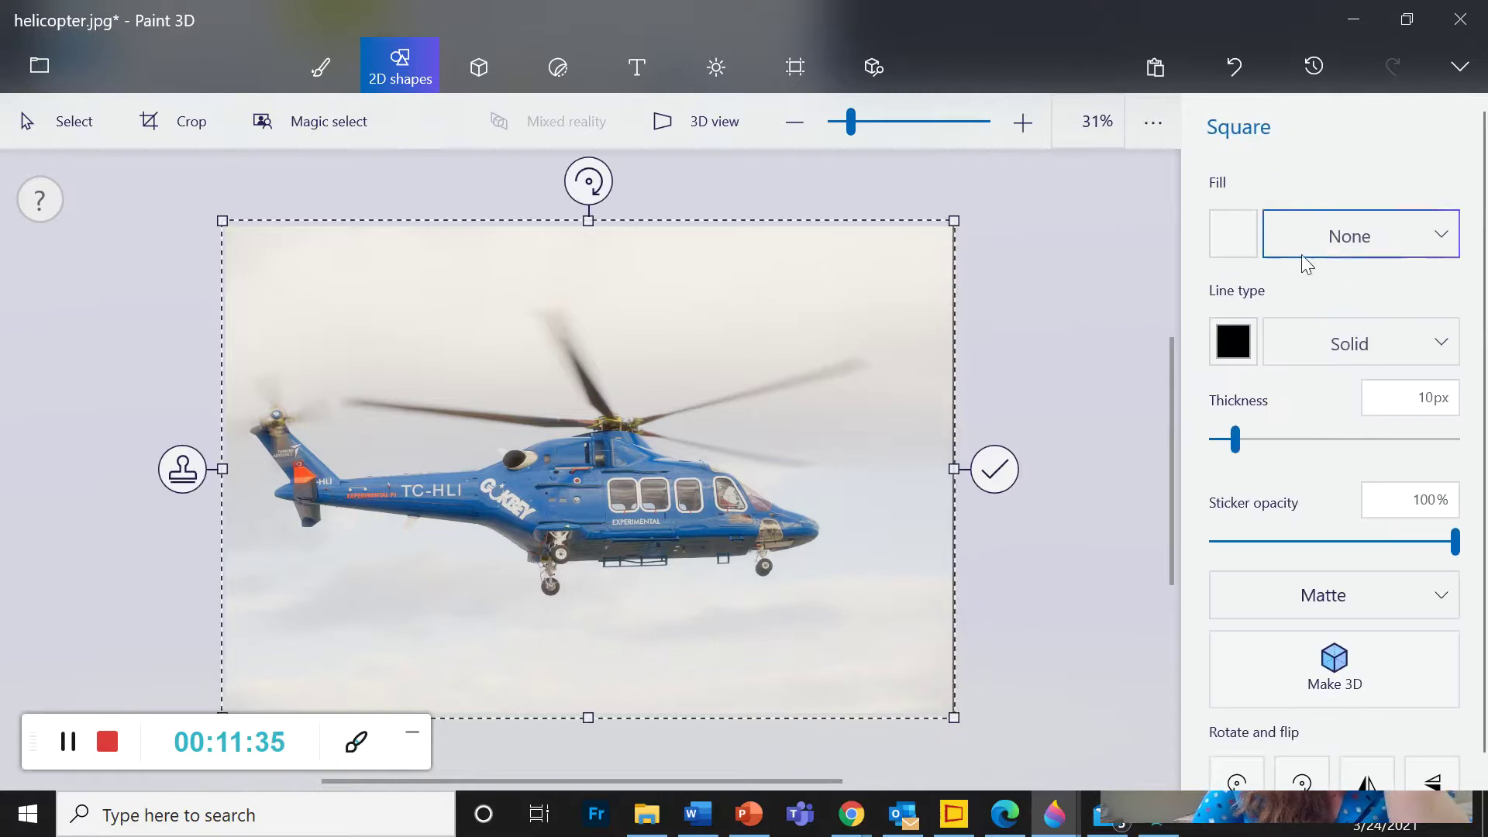
pyautogui.click(1240, 246)
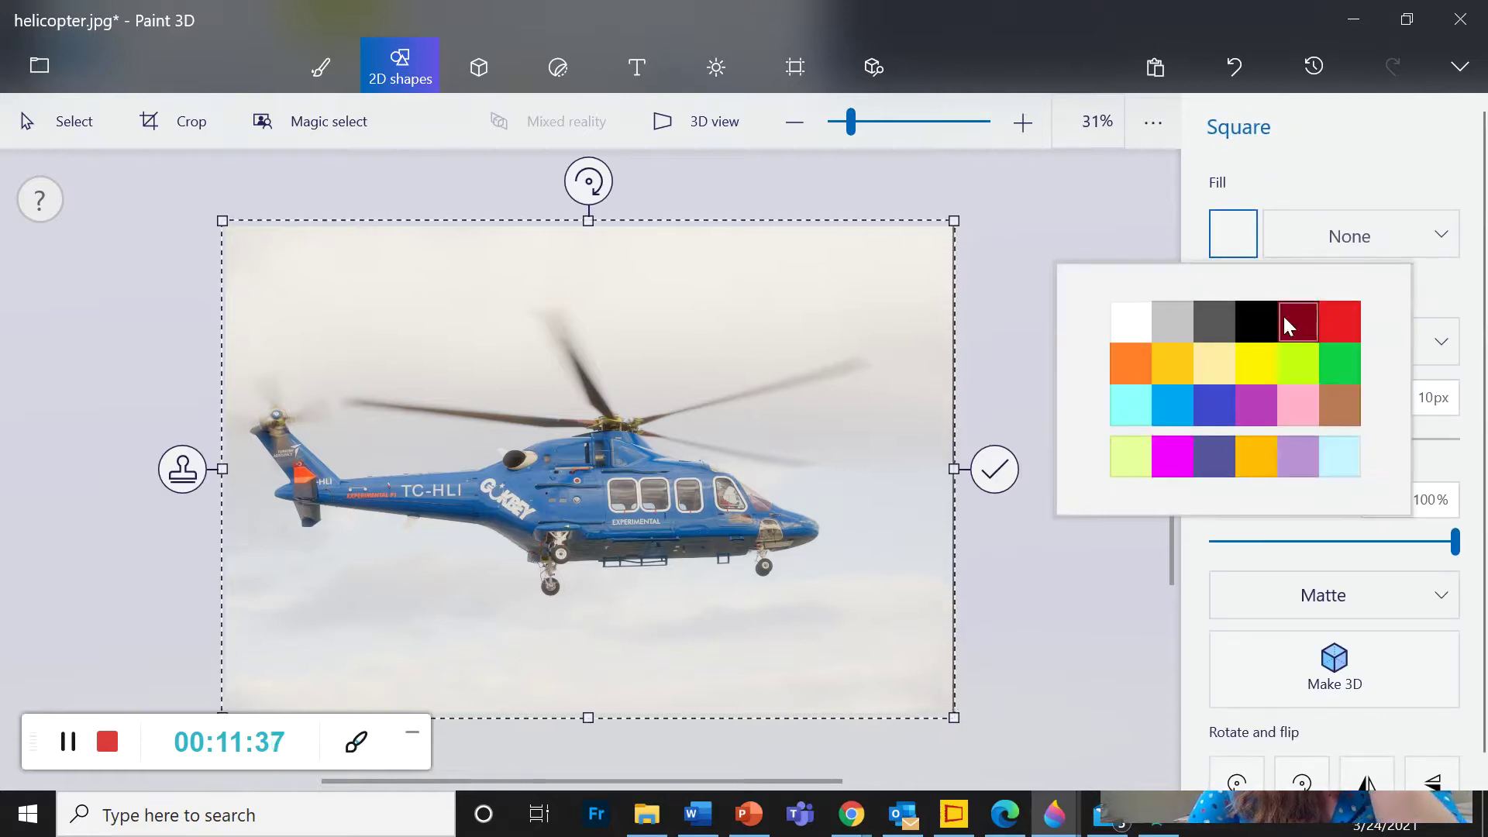
pyautogui.click(1339, 454)
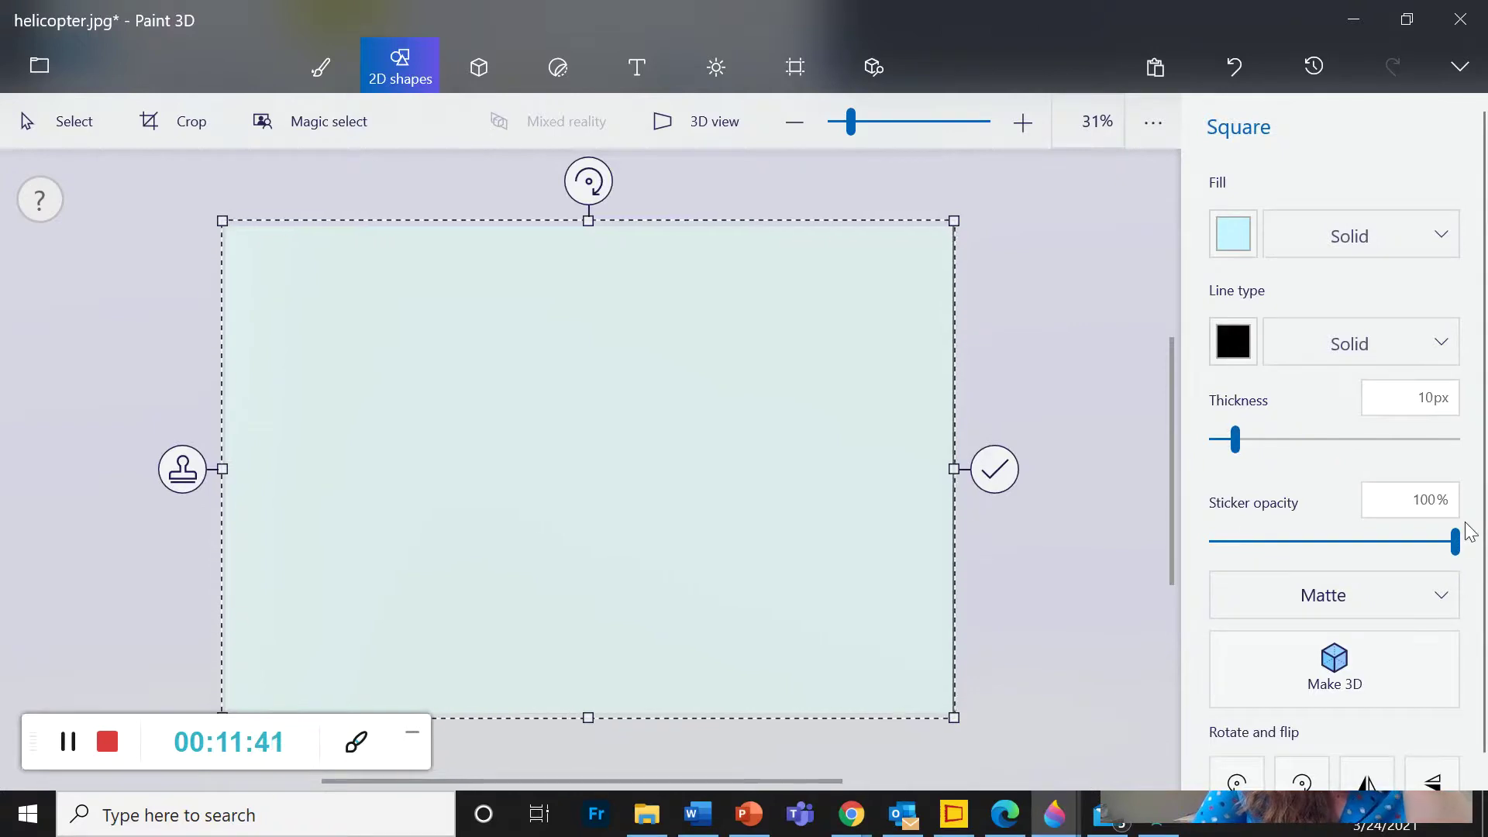
pyautogui.moveTo(1455, 540); pyautogui.dragTo(1294, 541)
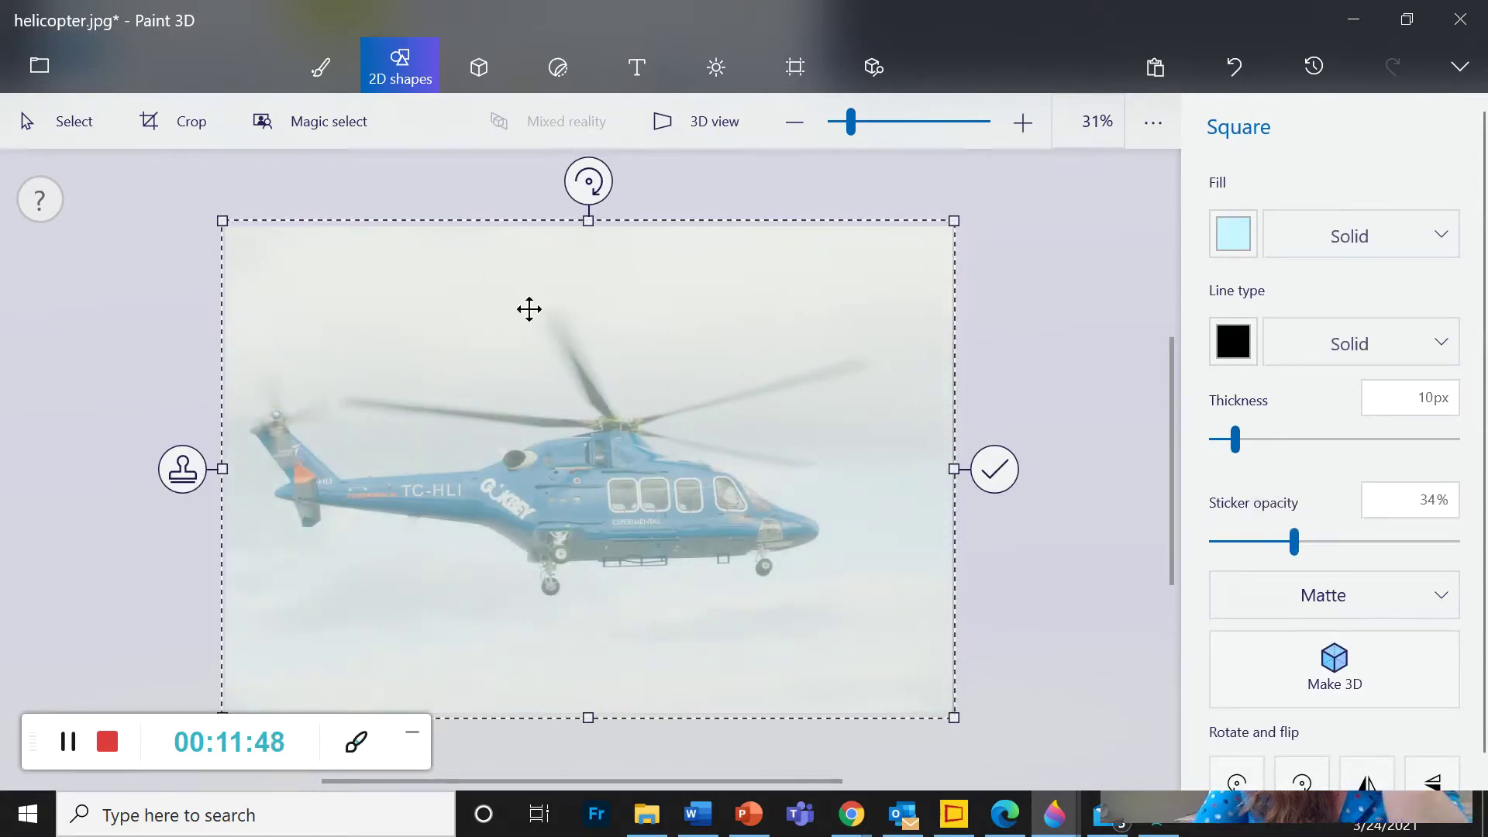
pyautogui.click(1082, 341)
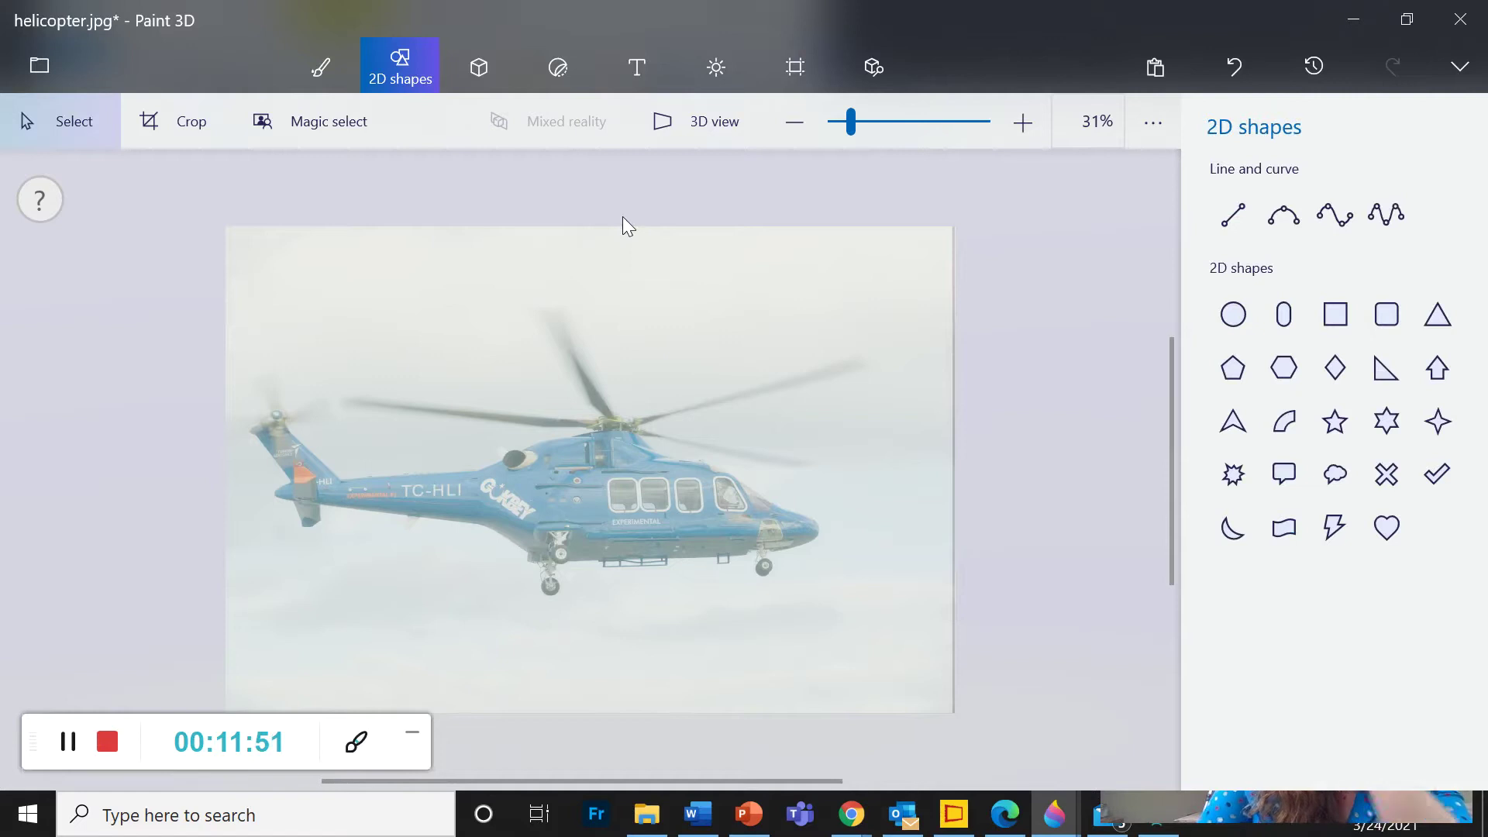
pyautogui.click(267, 117)
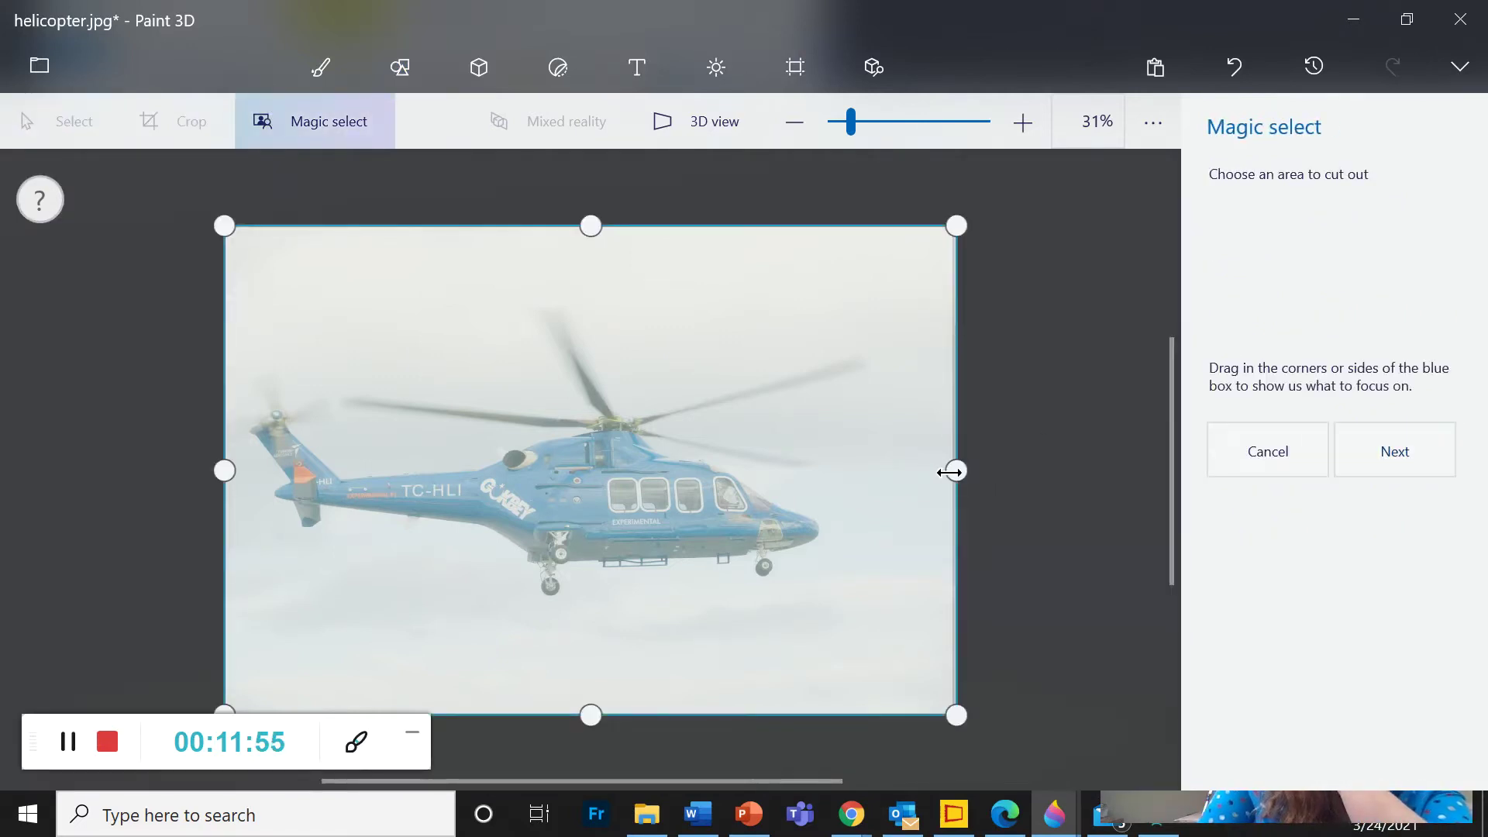
# Tighten the magic select box's right, top and bottom edges around the helicopter and finish the cutout.
pyautogui.moveTo(949, 472); pyautogui.dragTo(869, 469)
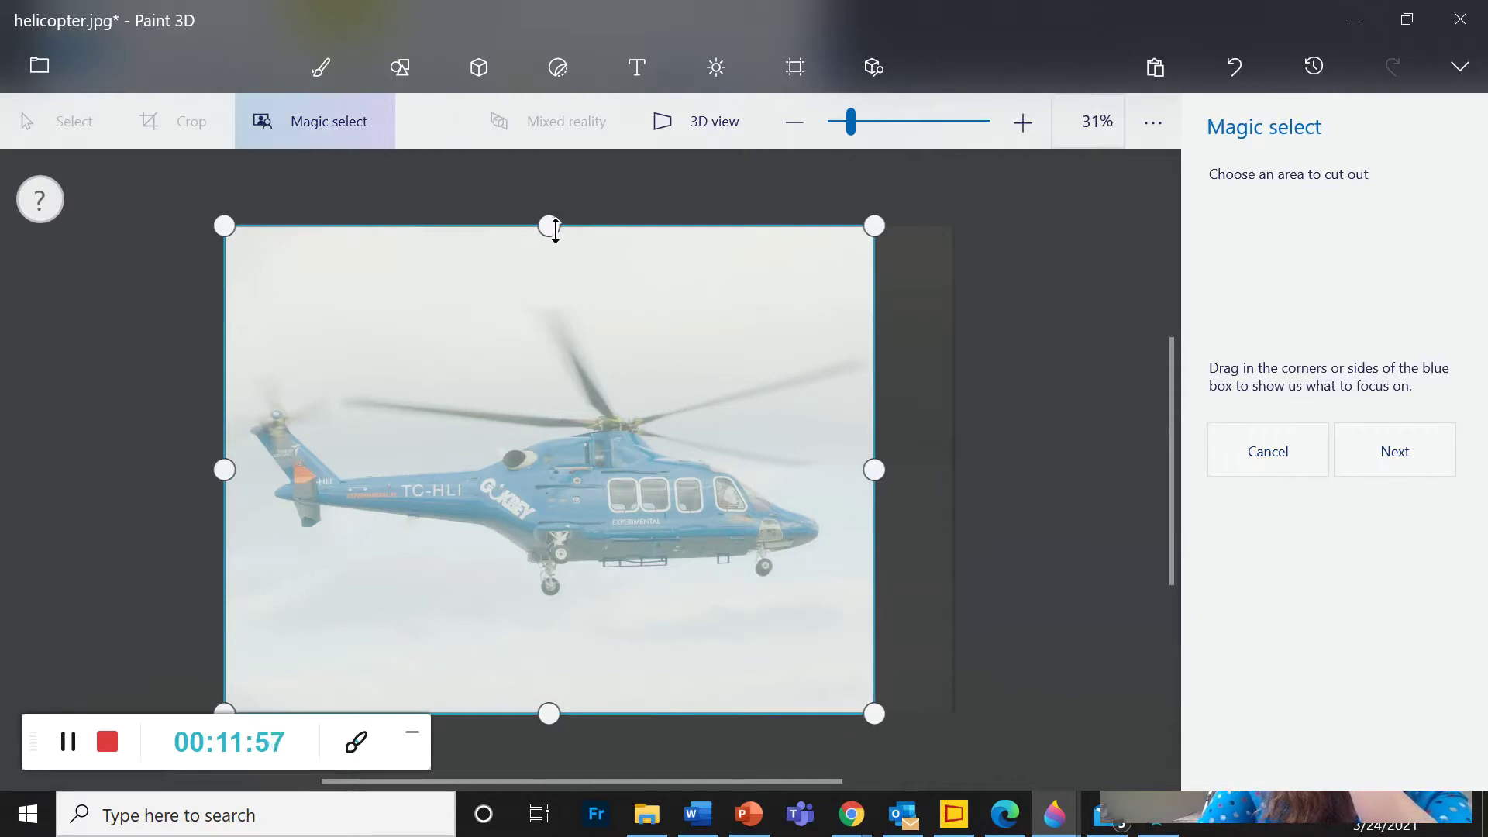
pyautogui.moveTo(554, 229); pyautogui.dragTo(557, 283)
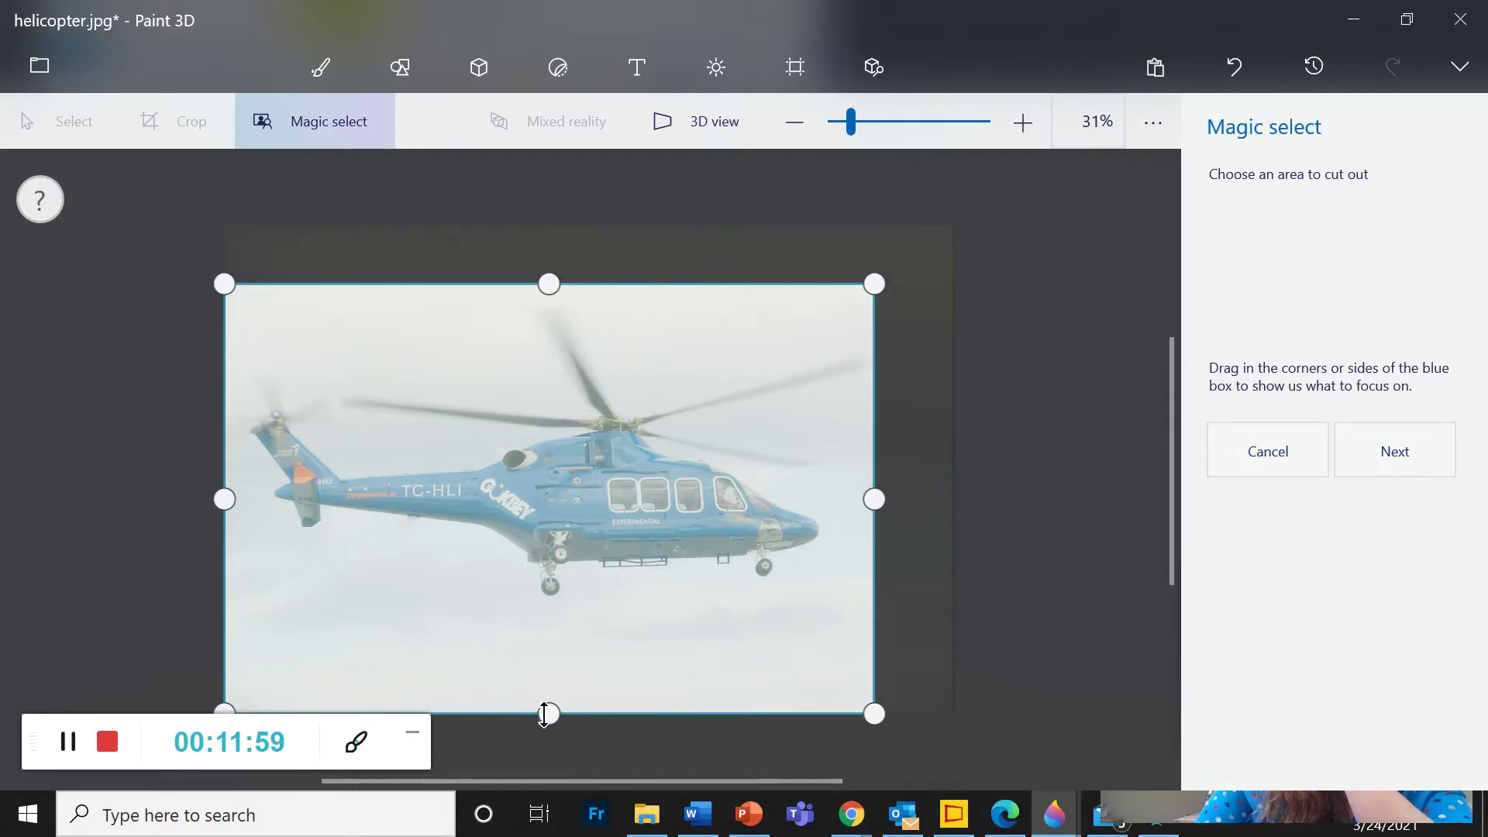
pyautogui.moveTo(544, 713); pyautogui.dragTo(550, 609)
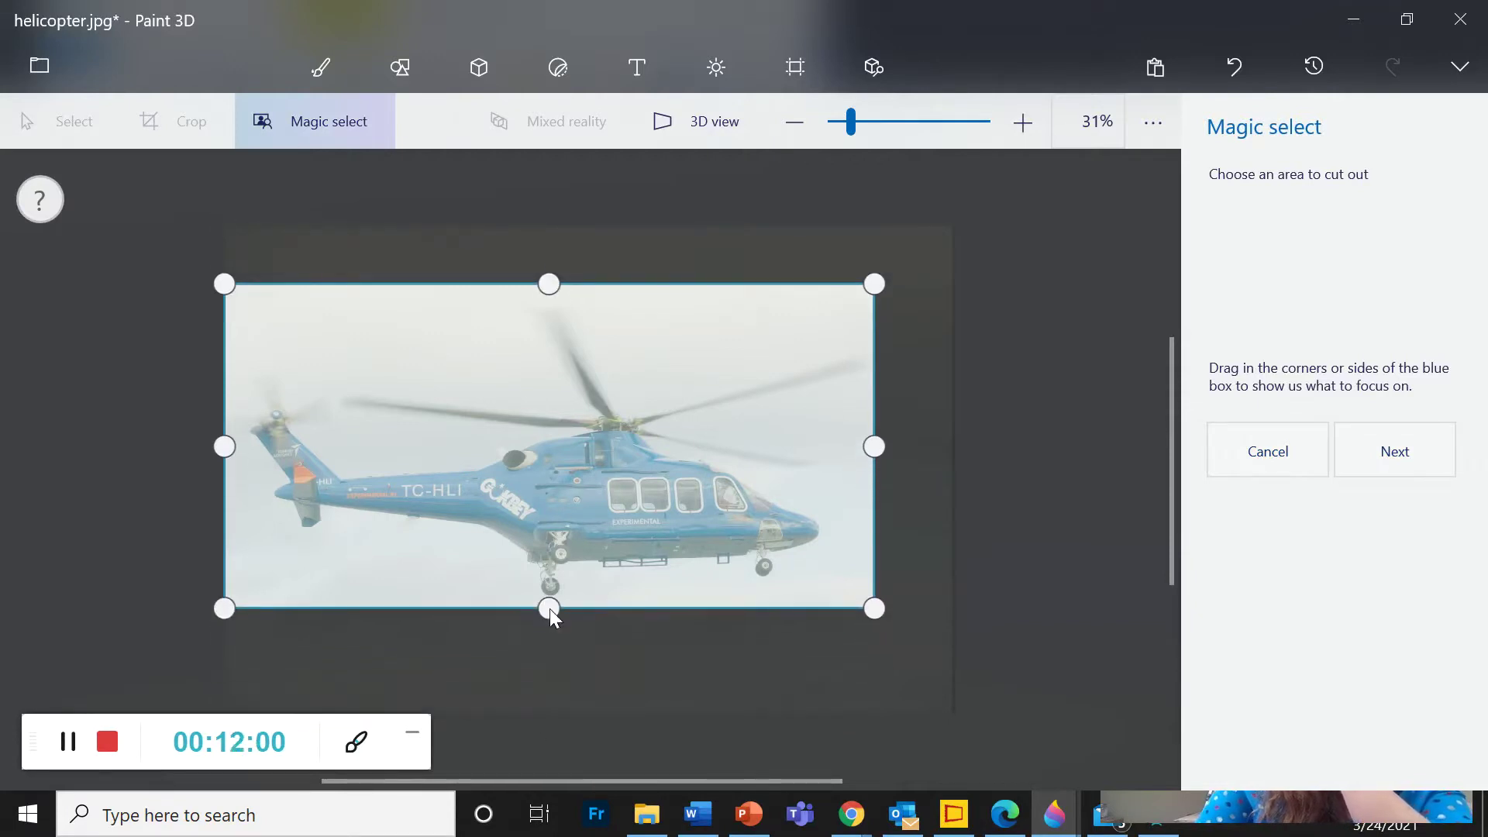
pyautogui.click(1418, 459)
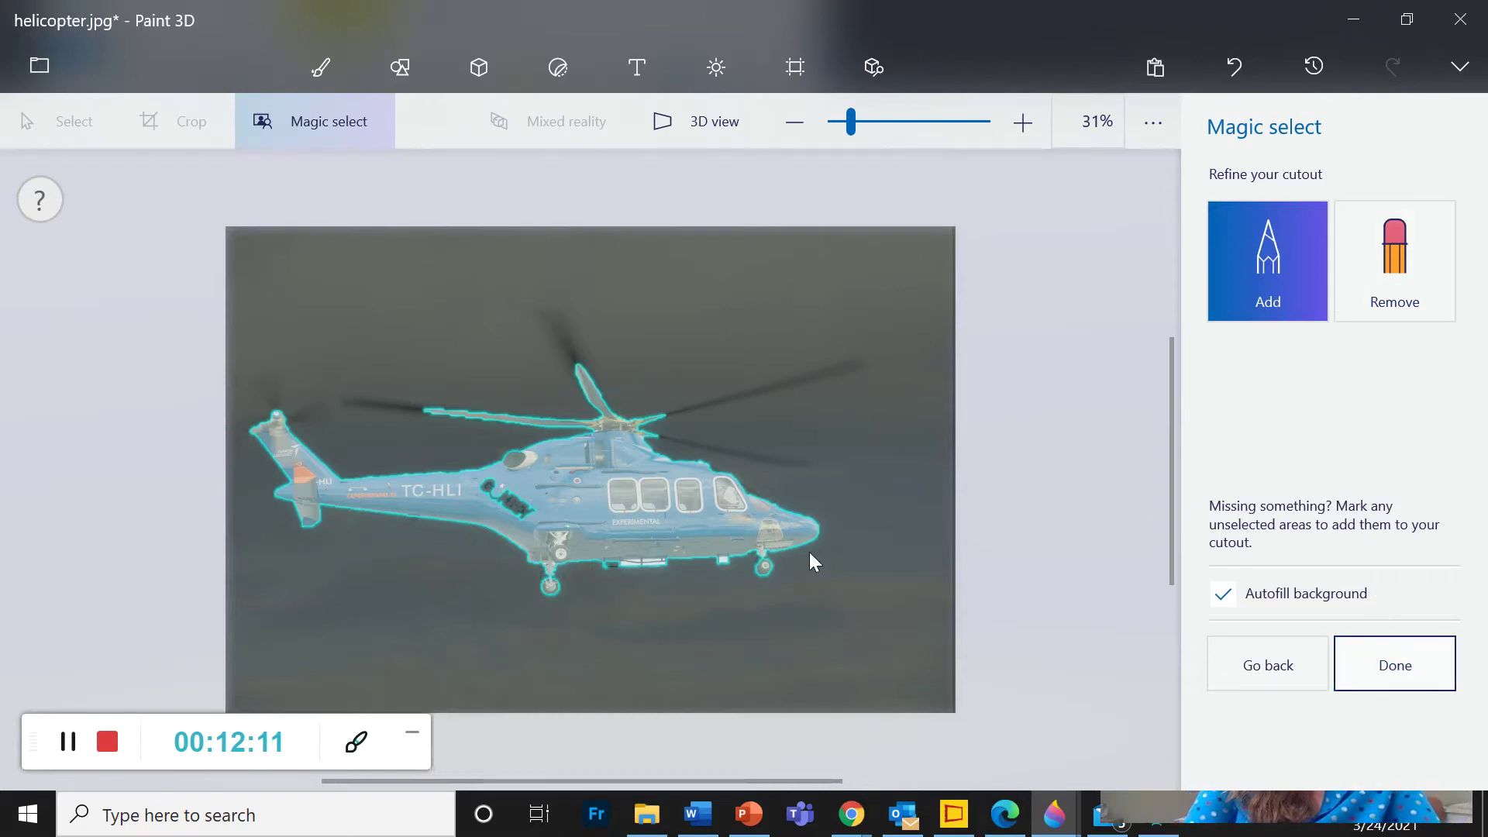
pyautogui.press('Return')
# Copy the helicopter cutout and switch to the Untitled neighborhood collage window.
pyautogui.rightClick(603, 483)
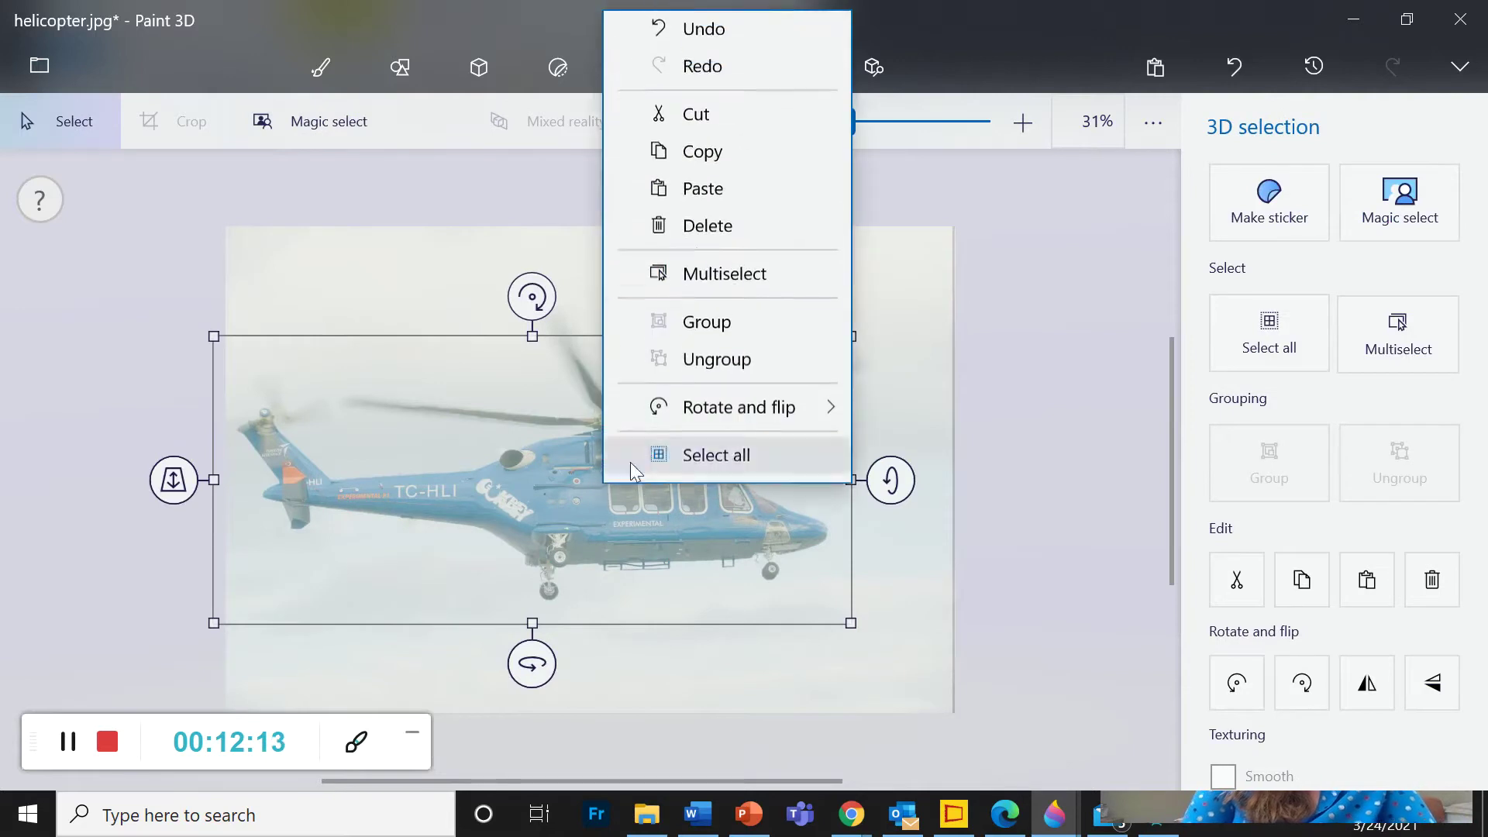
pyautogui.click(727, 161)
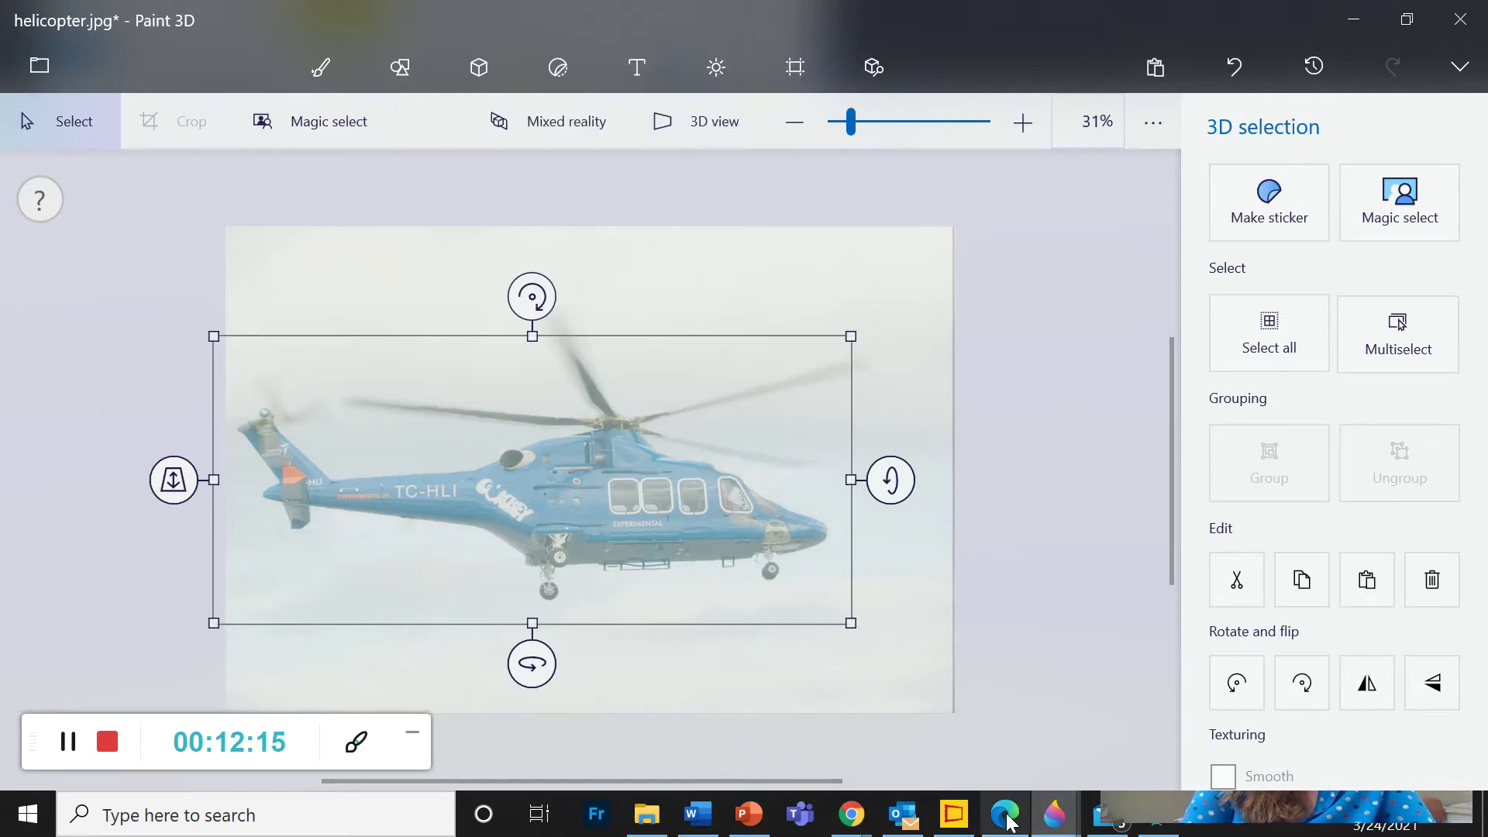
pyautogui.click(1054, 813)
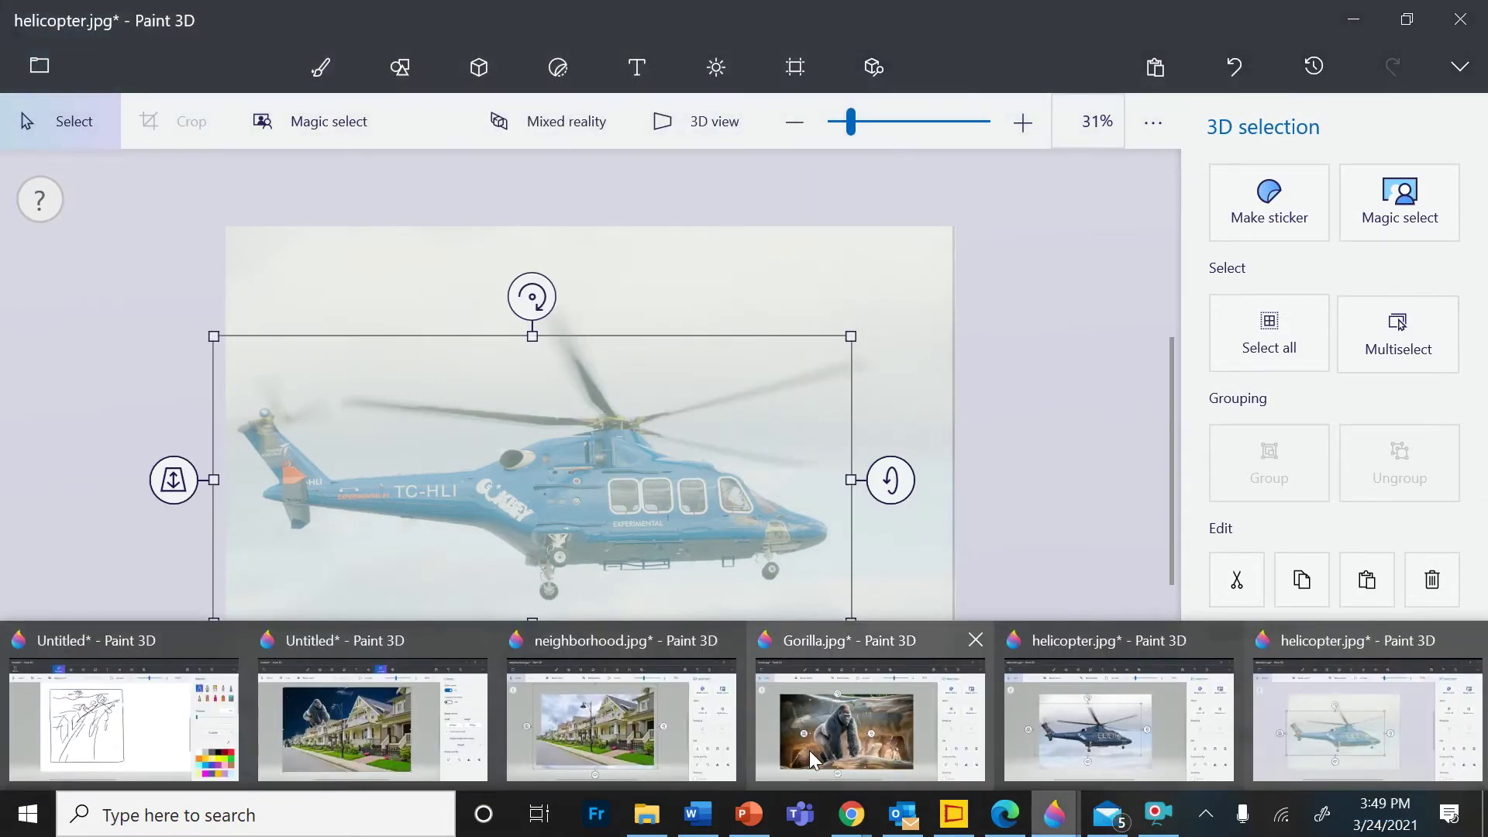
pyautogui.click(362, 740)
# Paste the helicopter, shrink it to 59 × 36 px and place it in the left sky.
pyautogui.rightClick(328, 560)
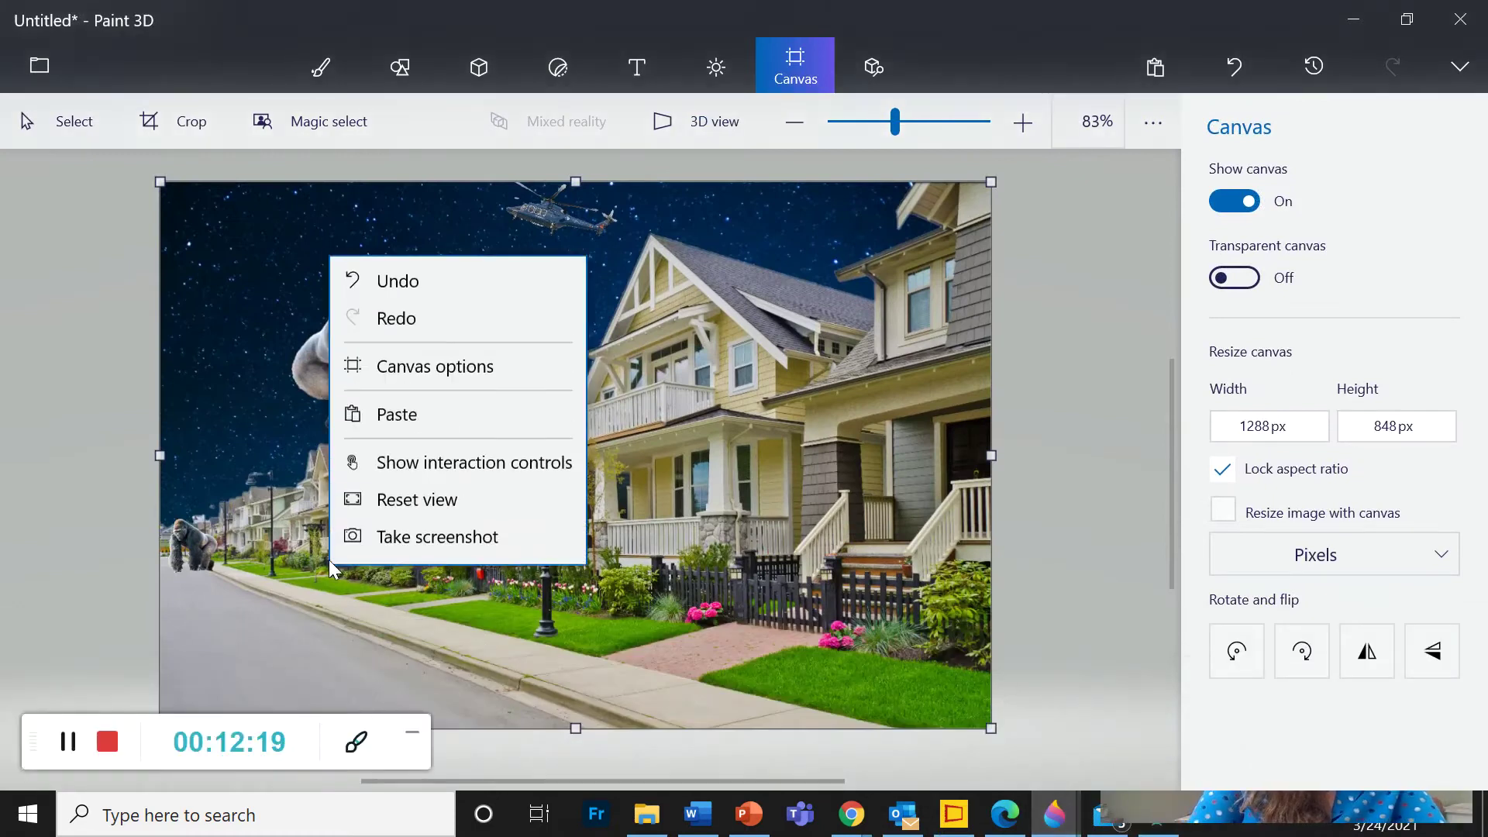
pyautogui.click(426, 415)
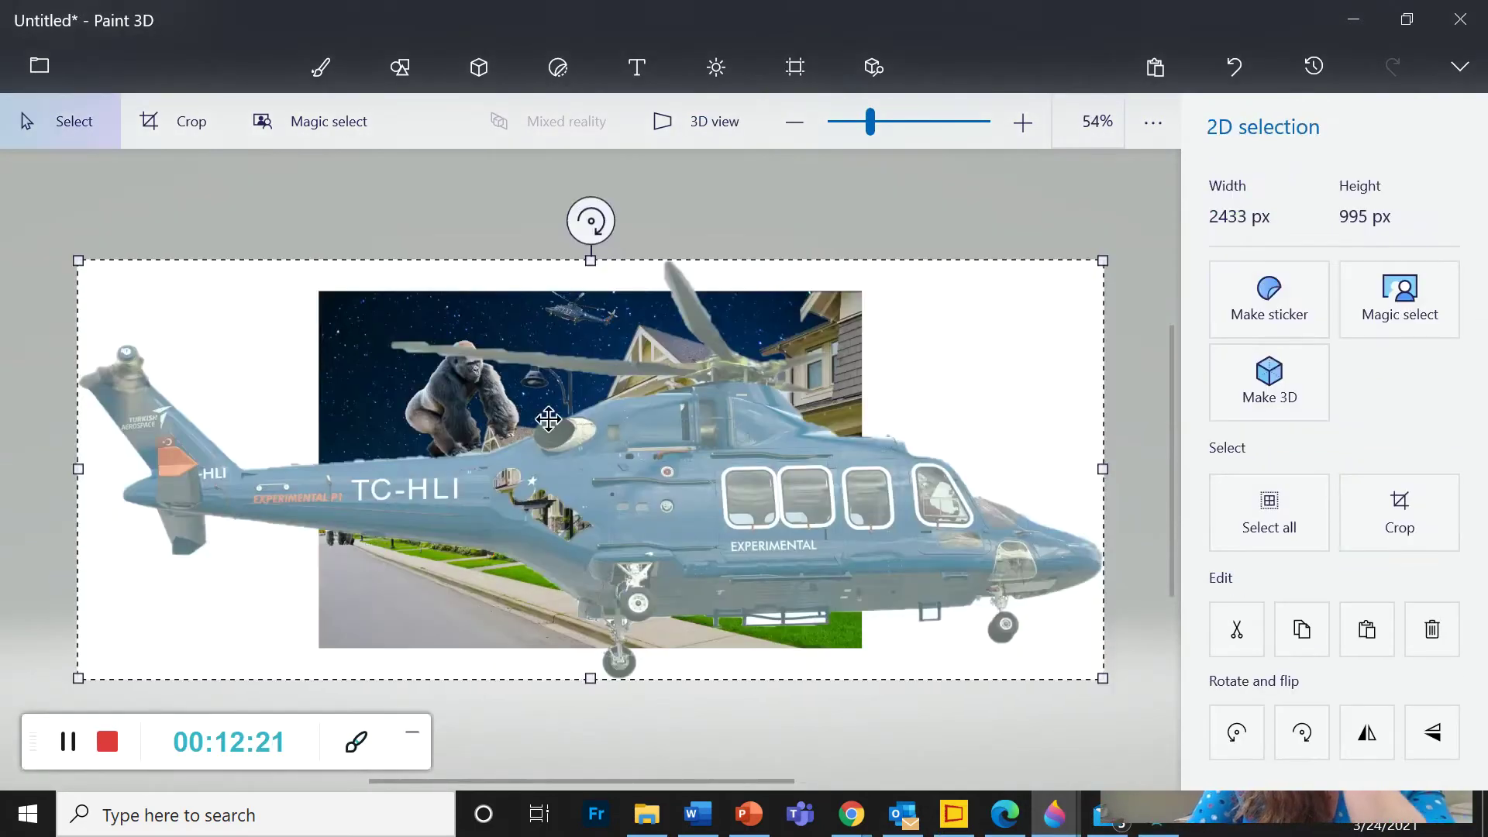
pyautogui.moveTo(1100, 260); pyautogui.dragTo(371, 461)
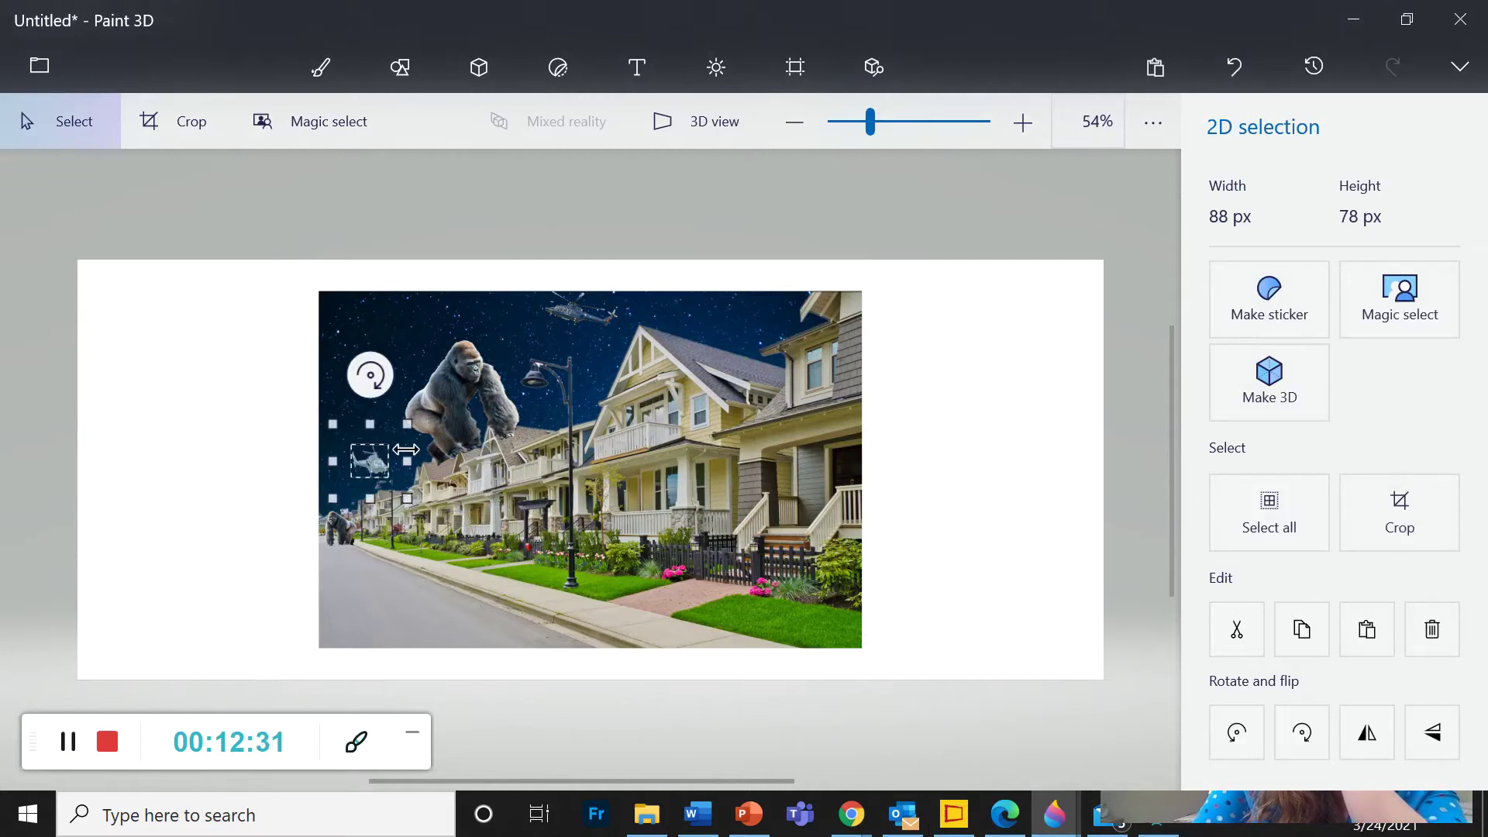
pyautogui.moveTo(372, 459)
pyautogui.mouseDown()
pyautogui.moveTo(363, 450)
pyautogui.moveTo(384, 473)
pyautogui.mouseUp()
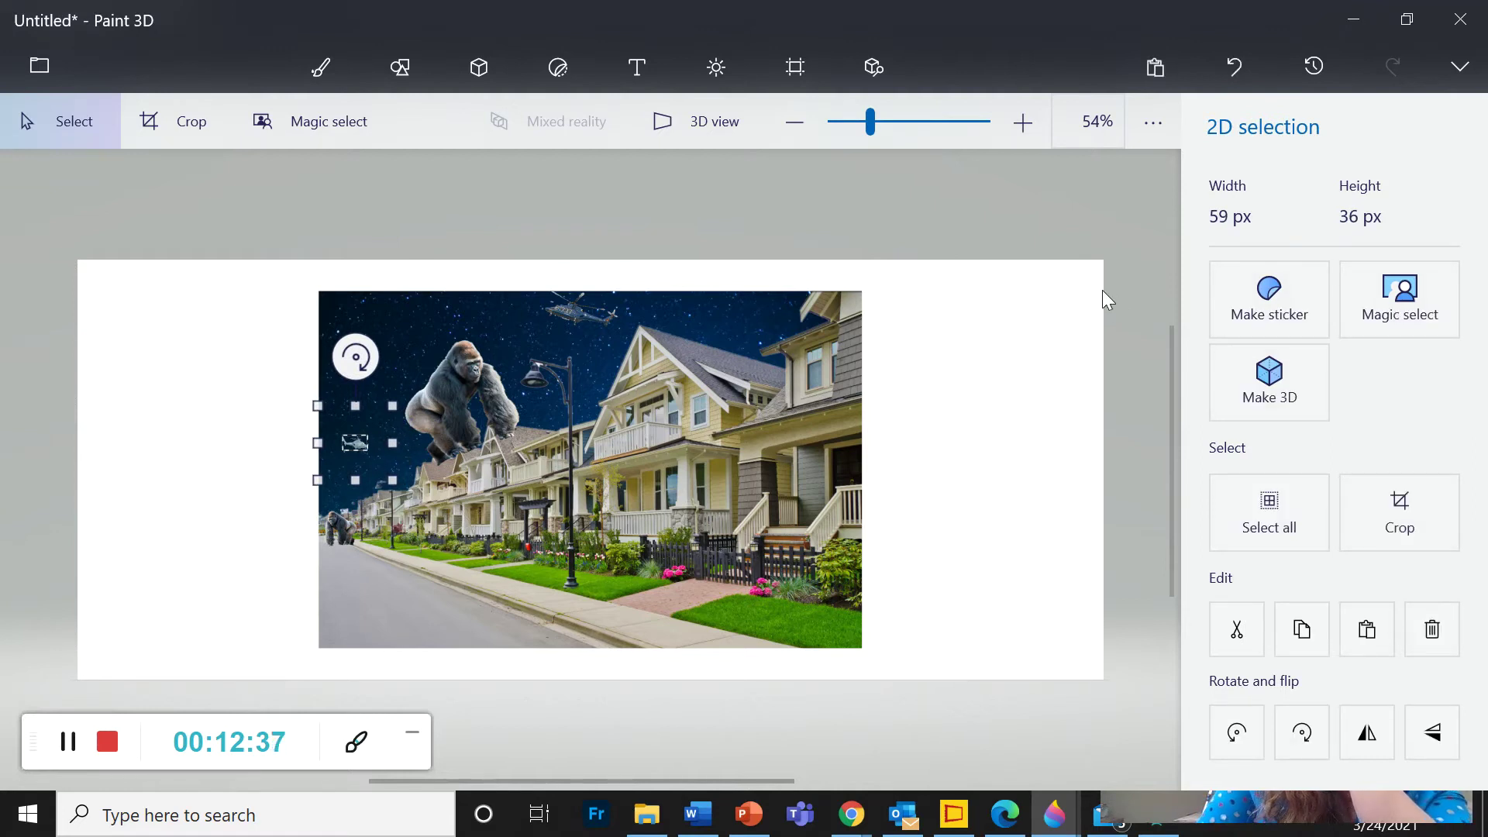
# Drag the right, left, top and bottom canvas edges to the picture, leaving 1292 × 846 px.
pyautogui.press('c')
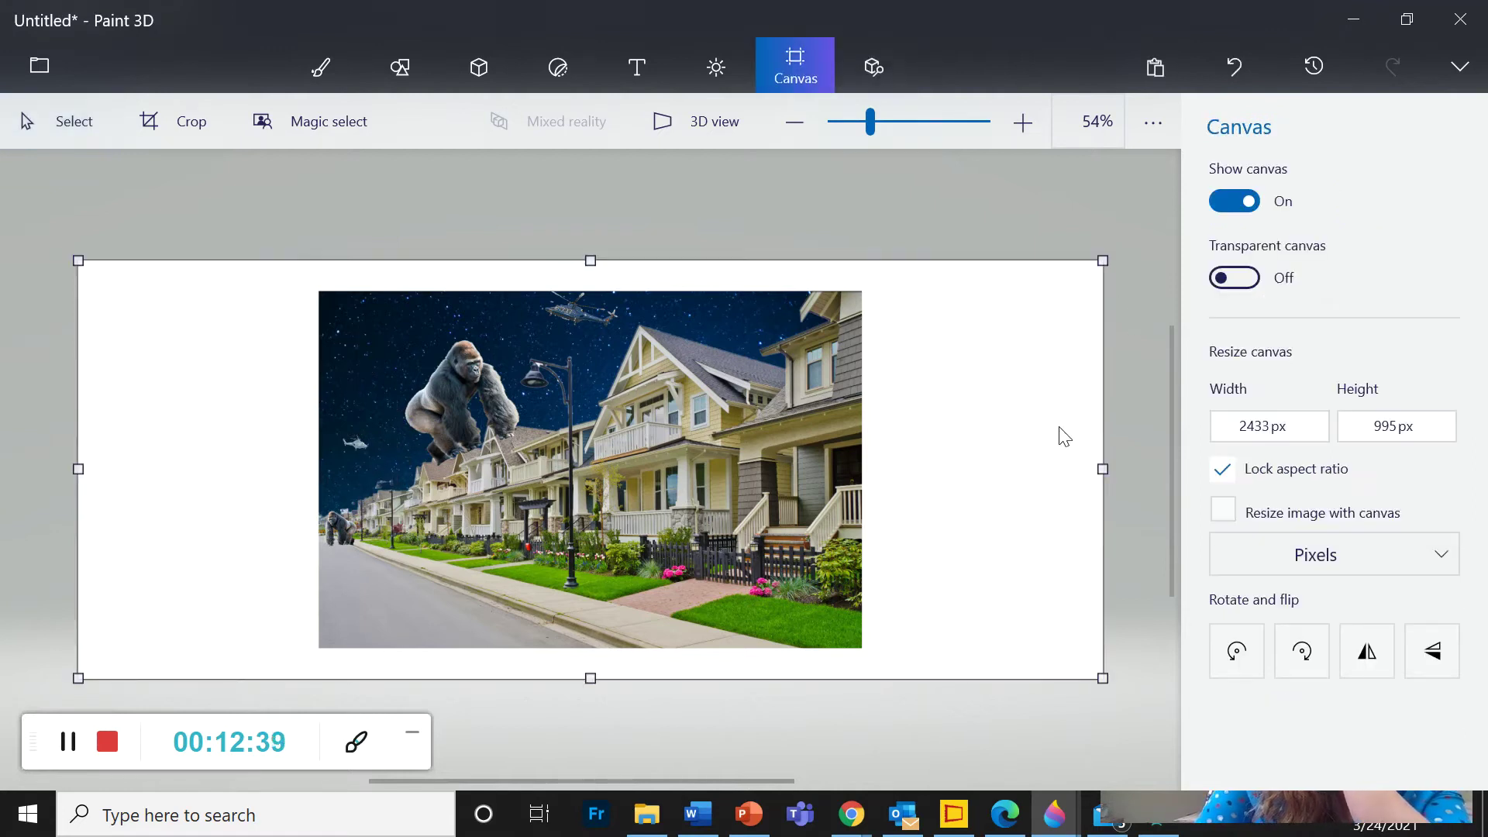
pyautogui.moveTo(1104, 469); pyautogui.dragTo(860, 465)
pyautogui.moveTo(196, 463); pyautogui.dragTo(438, 464)
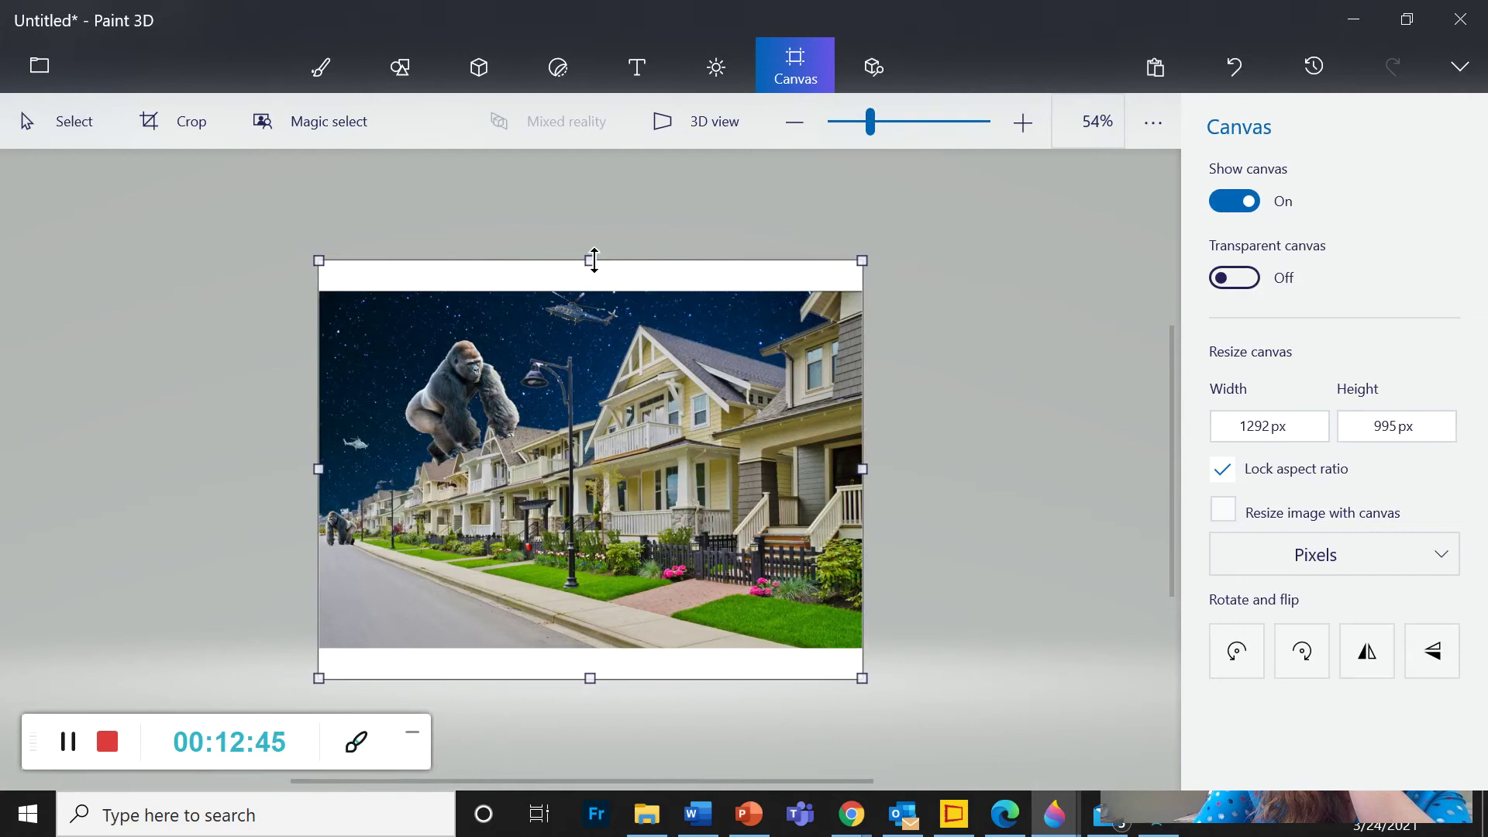
pyautogui.moveTo(594, 260); pyautogui.dragTo(597, 294)
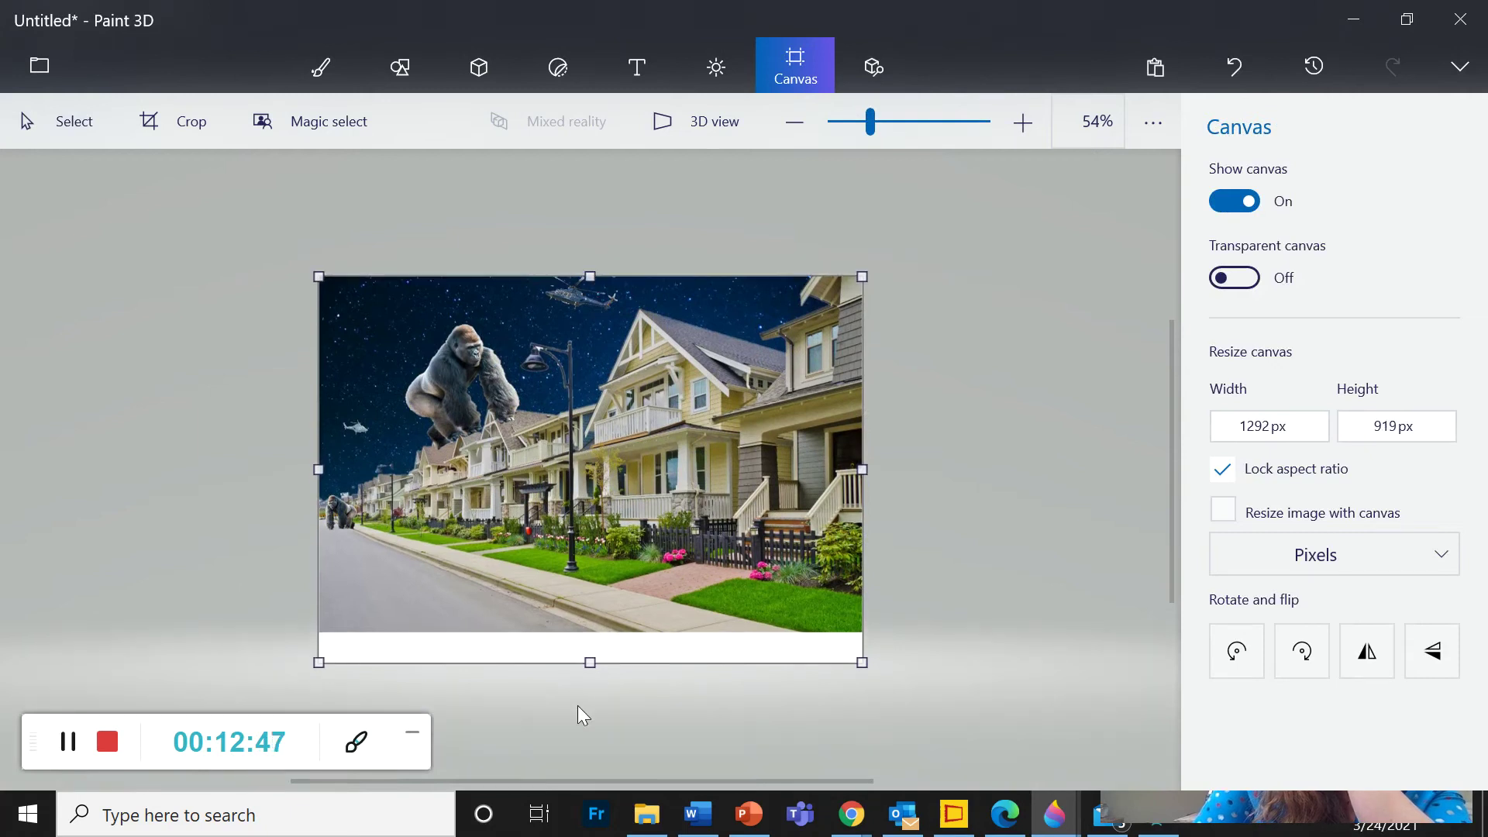
pyautogui.moveTo(586, 678); pyautogui.dragTo(585, 632)
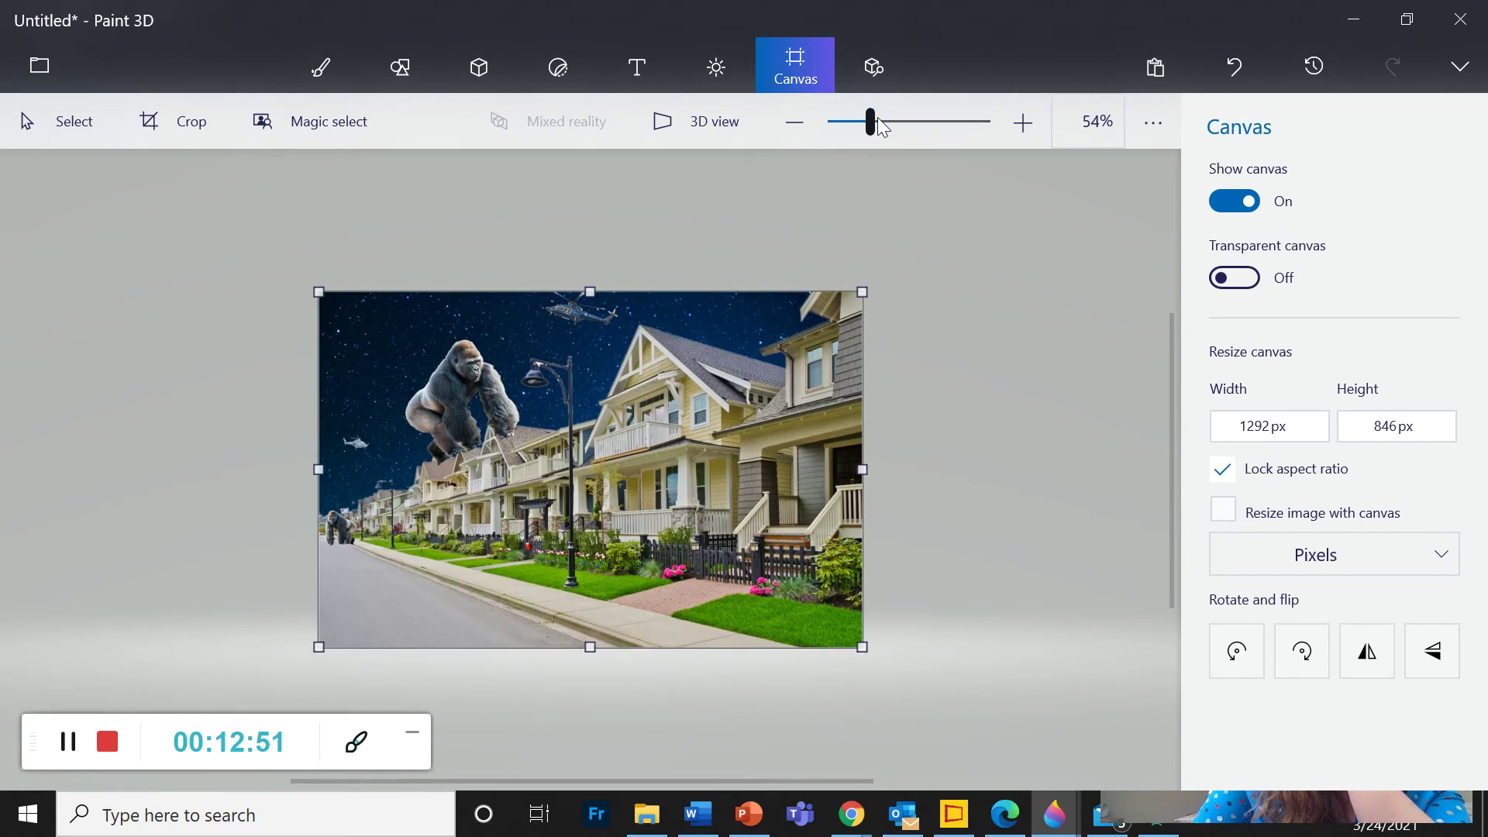
pyautogui.moveTo(878, 119); pyautogui.dragTo(895, 116)
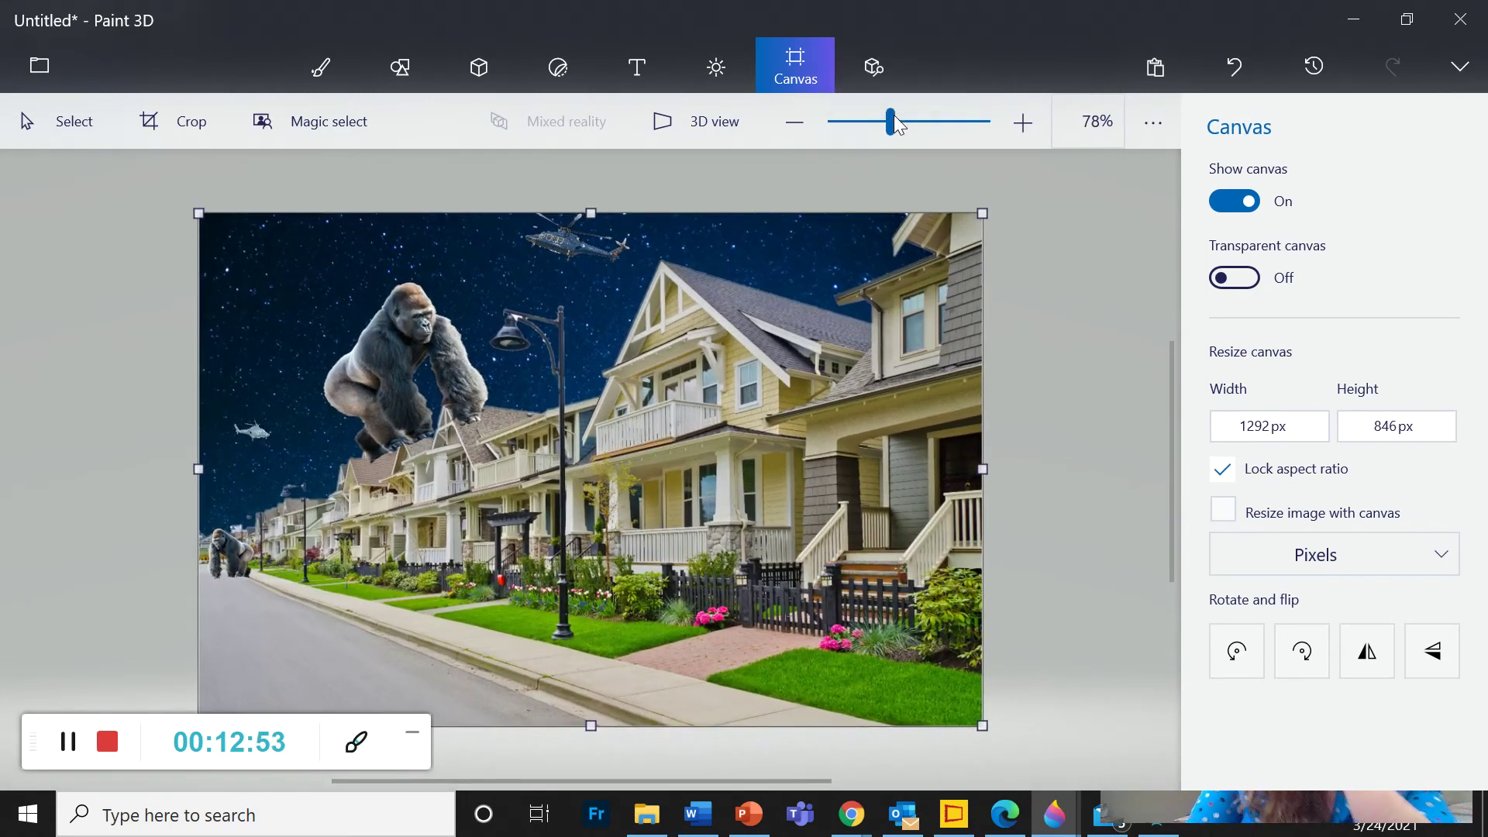